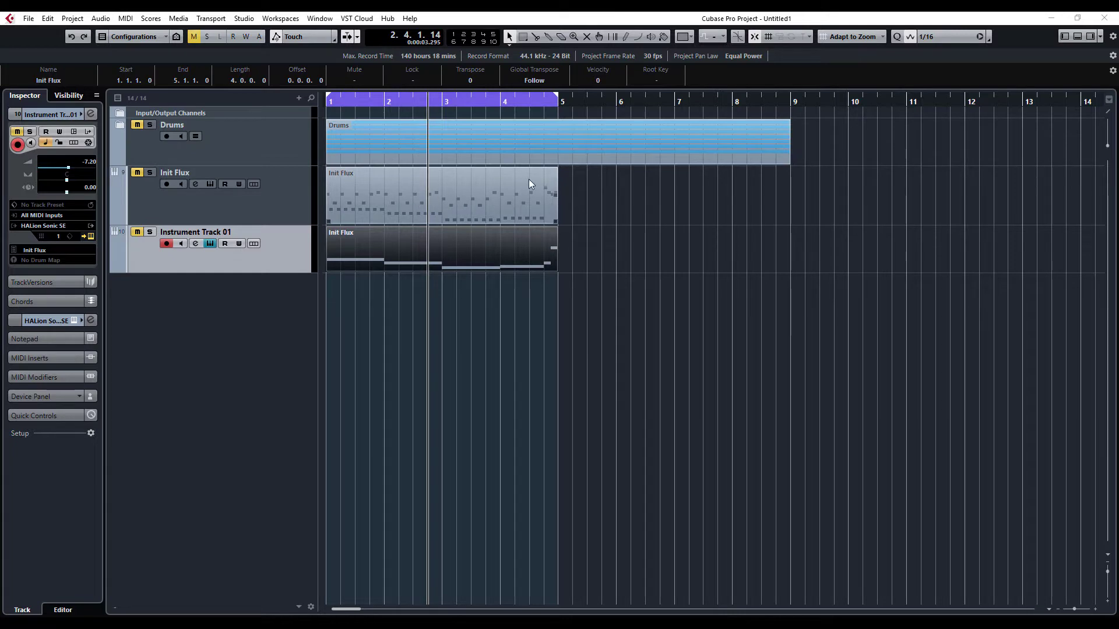
Step: Review the Init Flux notes in the Key Editor, then audition Instrument Track 01's bass part in playback
double_click(439, 257)
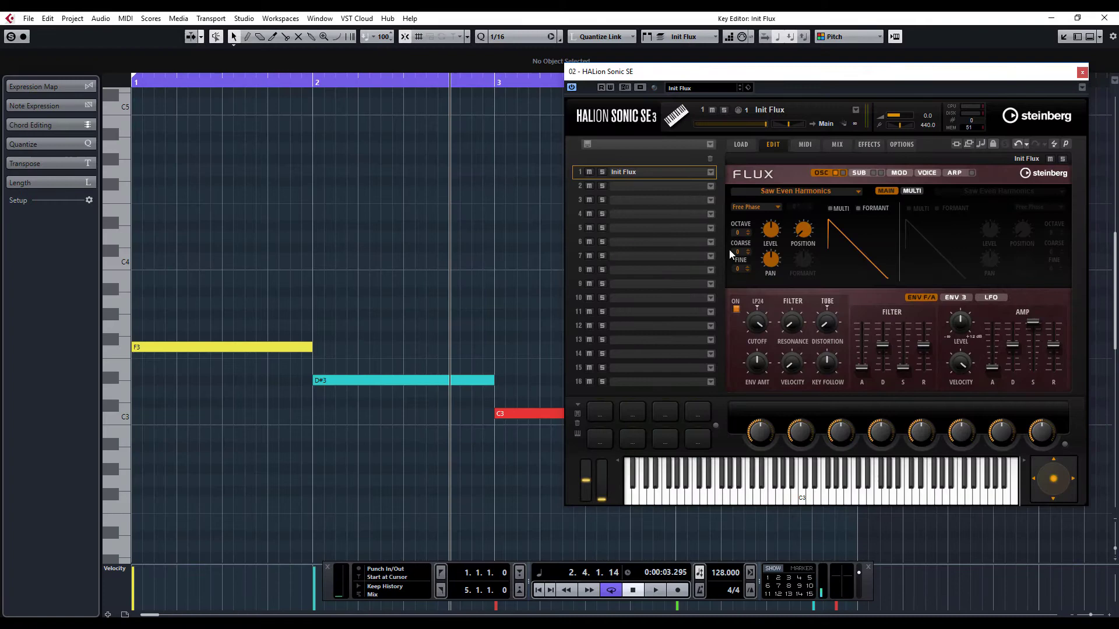
click(1082, 74)
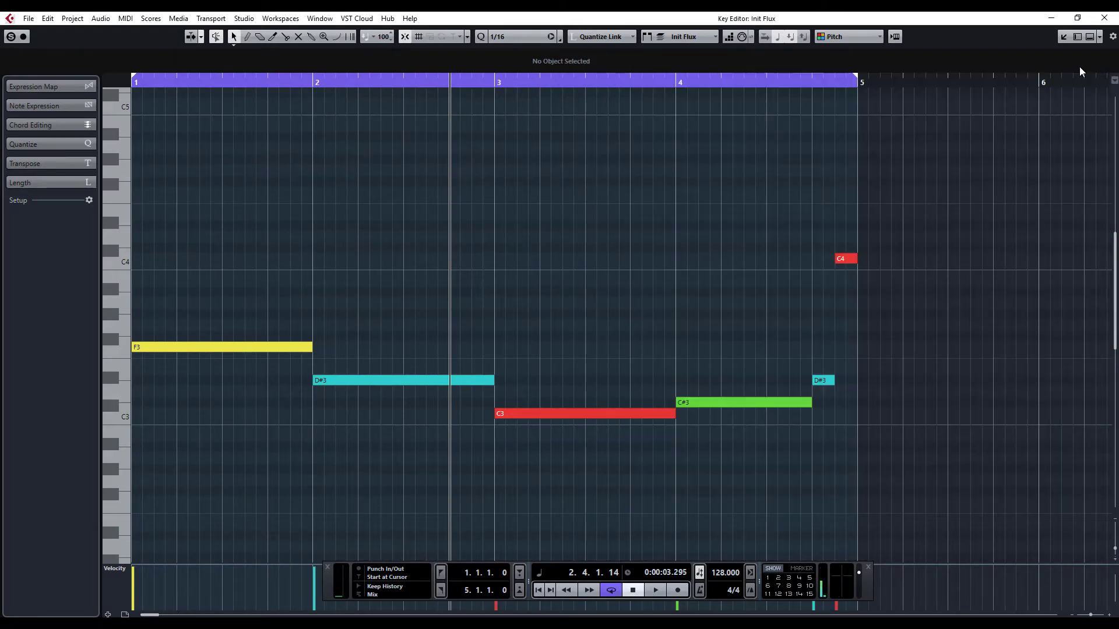
click(1051, 19)
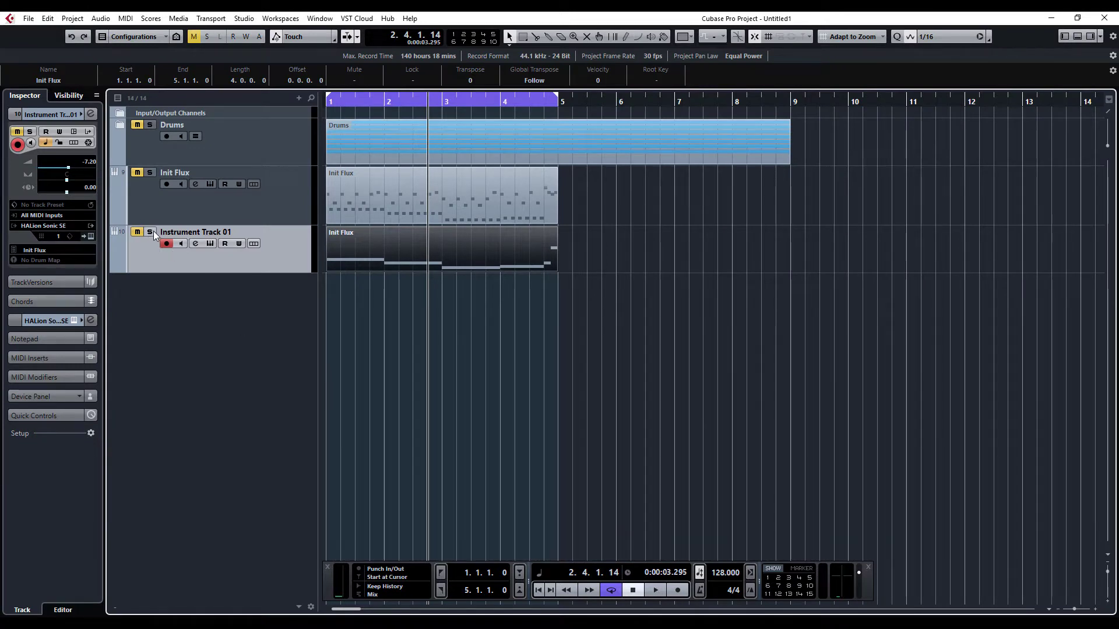
key(space)
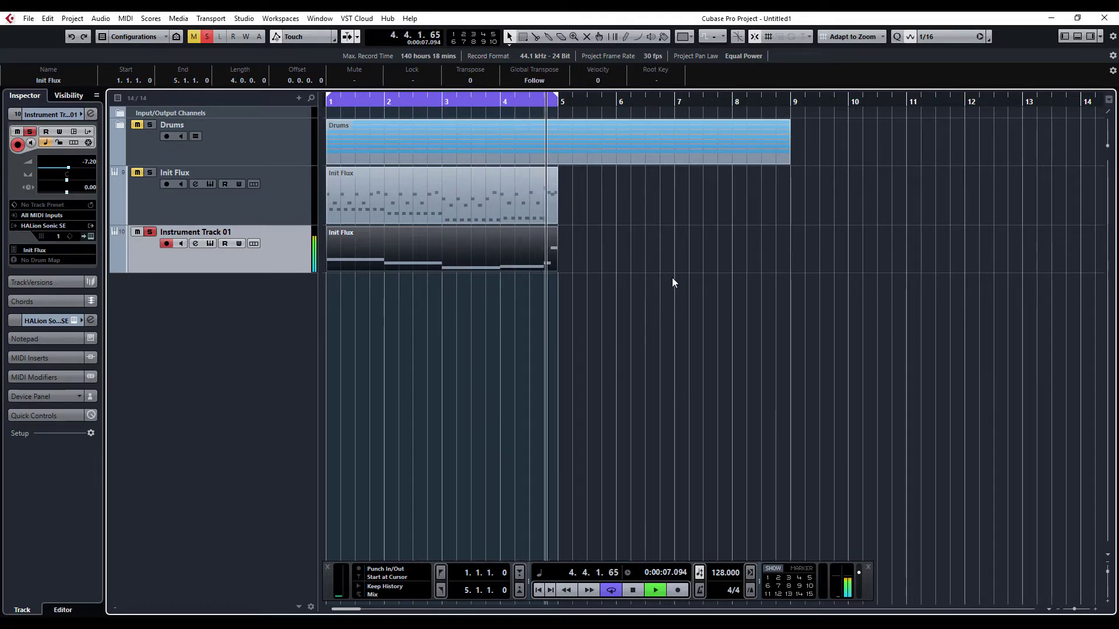
key(space)
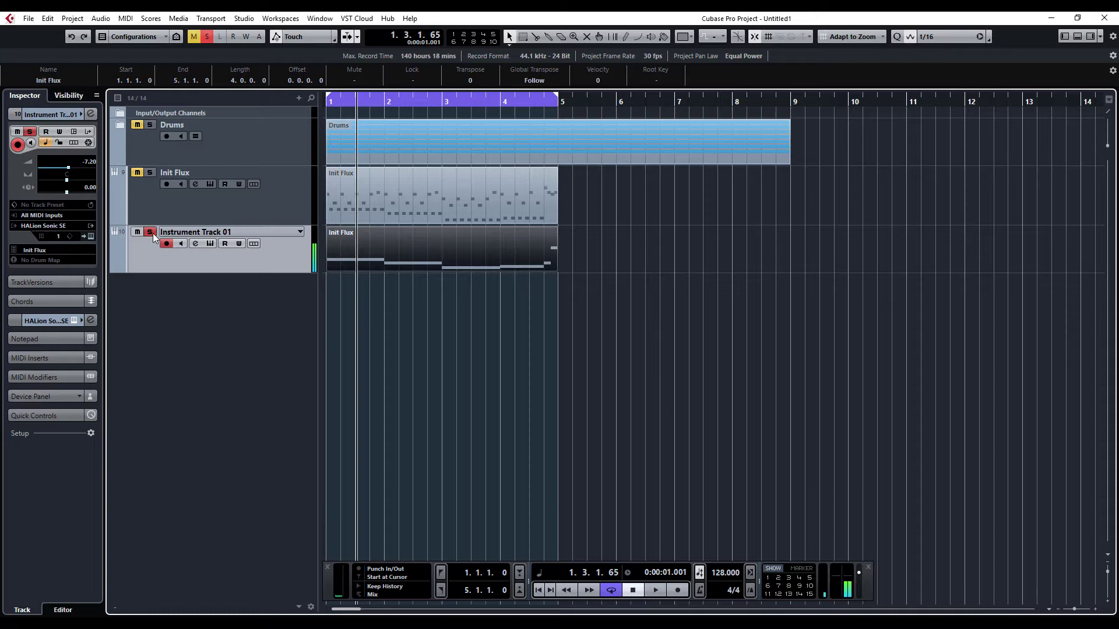
Step: Open HALion Sonic SE's Flux arpeggiator and audition the Bass&Chord Arp 01 phrase
click(91, 237)
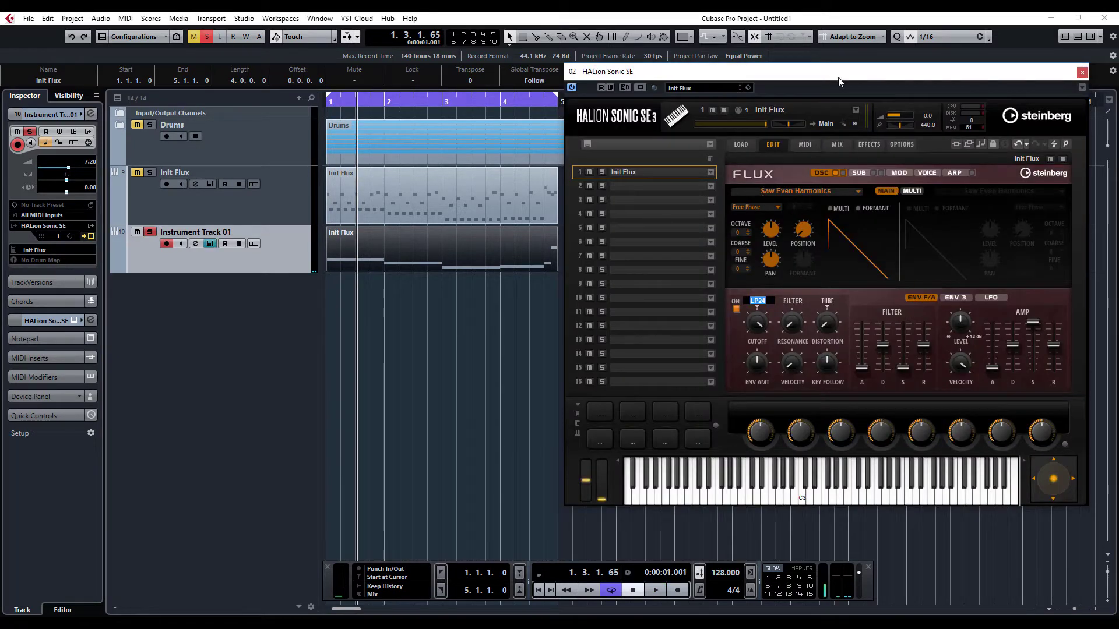
drag(839, 81, 686, 89)
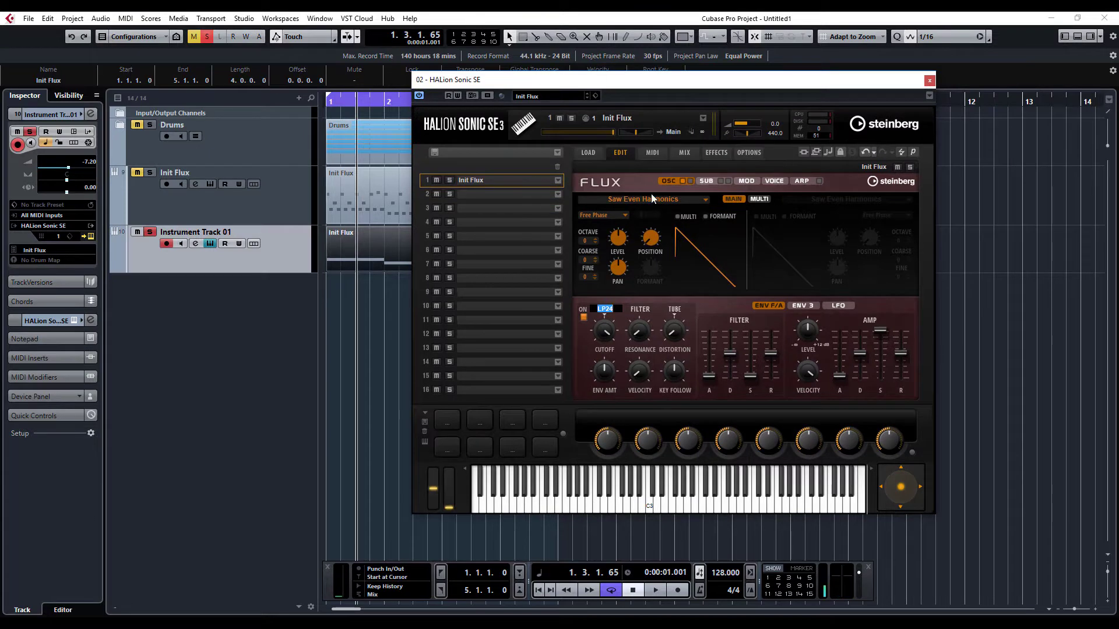
click(799, 180)
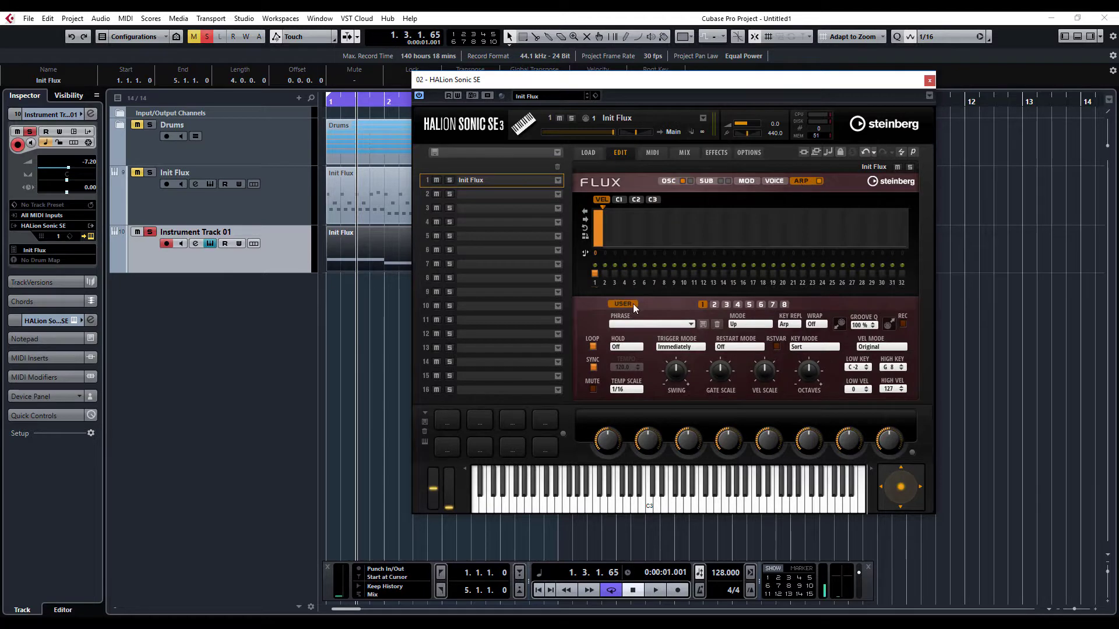
click(642, 325)
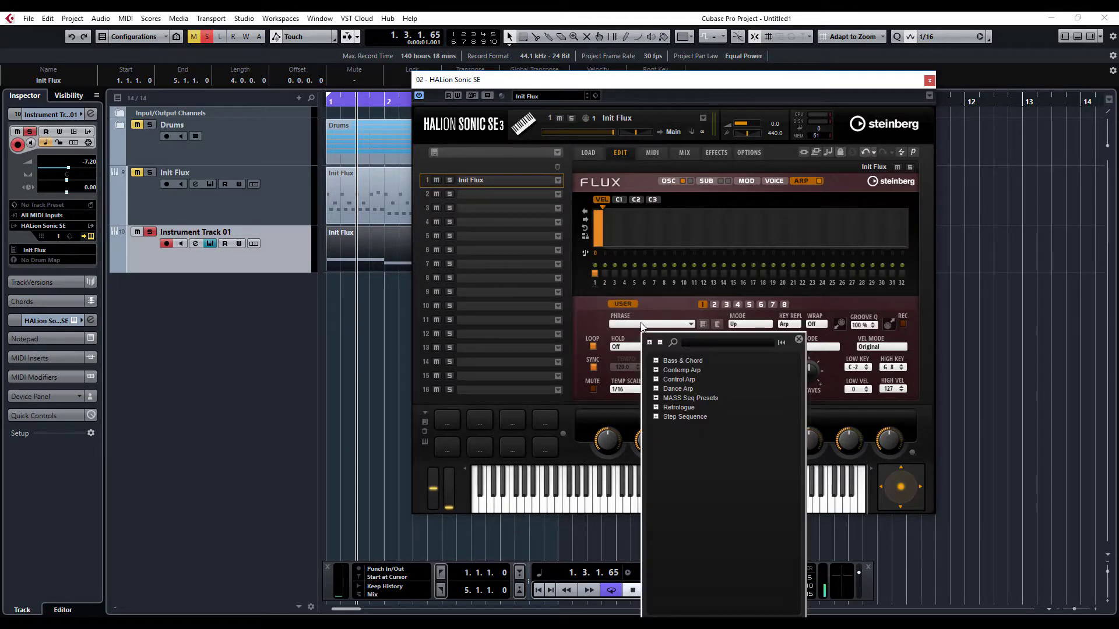
click(656, 361)
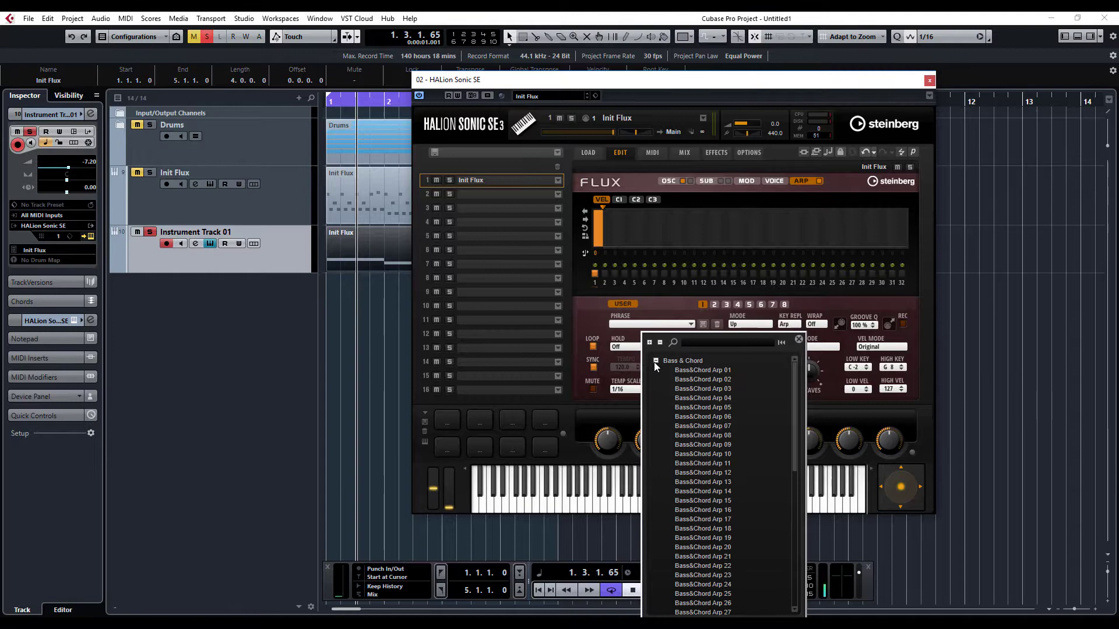
double_click(697, 371)
key(space)
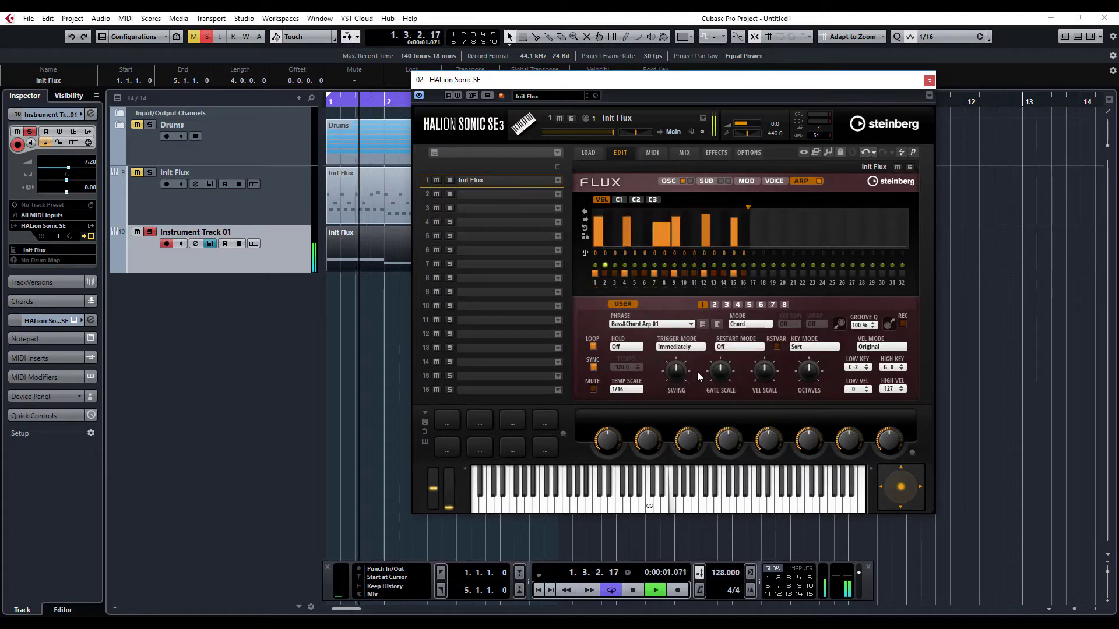
Step: Try Bass&Chord Arp 15, 19, 07 and 08, settling on Bass&Chord Arp 09
click(676, 325)
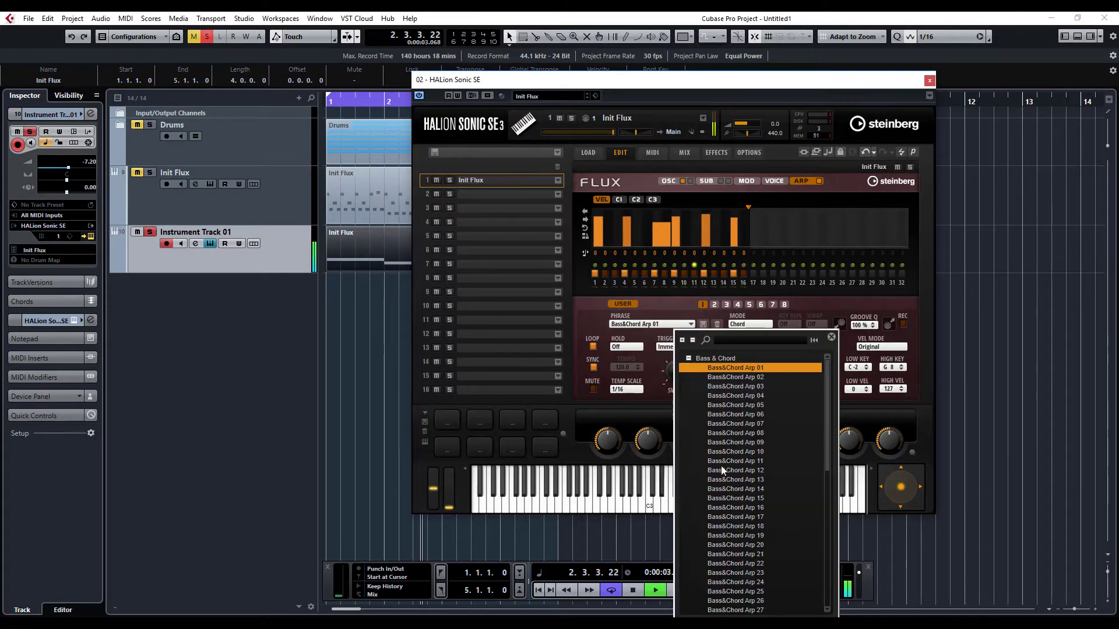
double_click(721, 500)
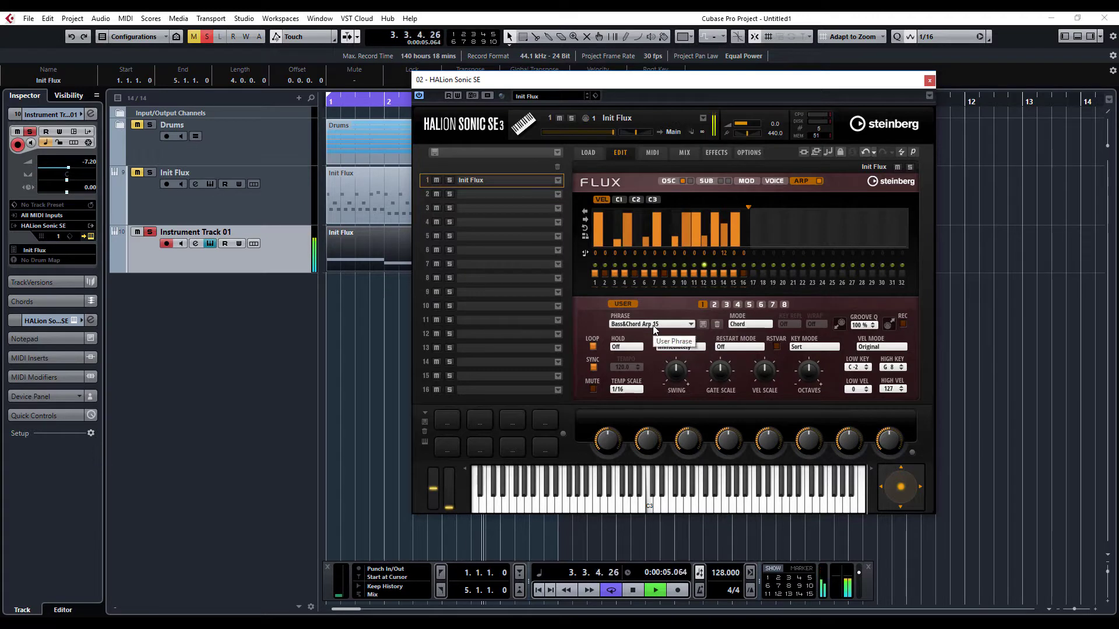
click(655, 325)
click(698, 542)
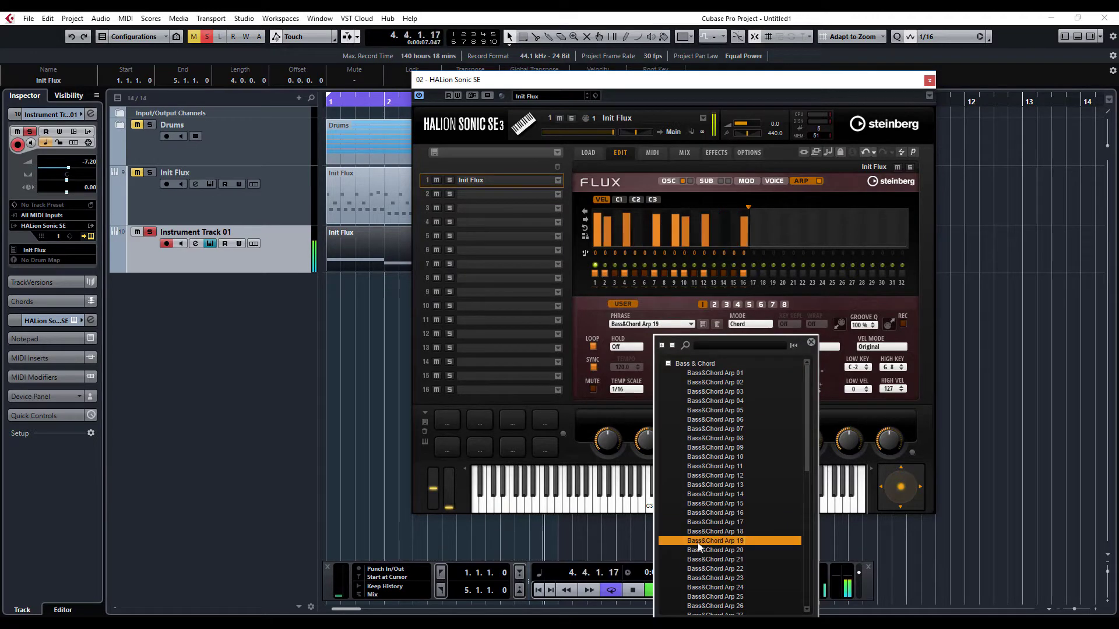
key(Return)
scroll(631, 323, down, 3)
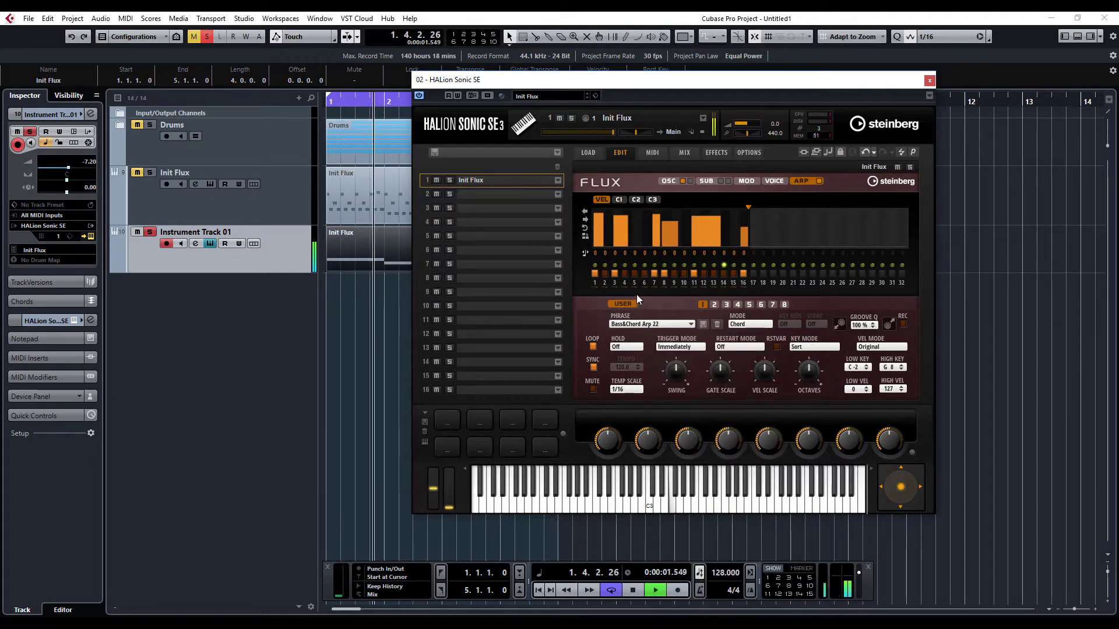
click(633, 325)
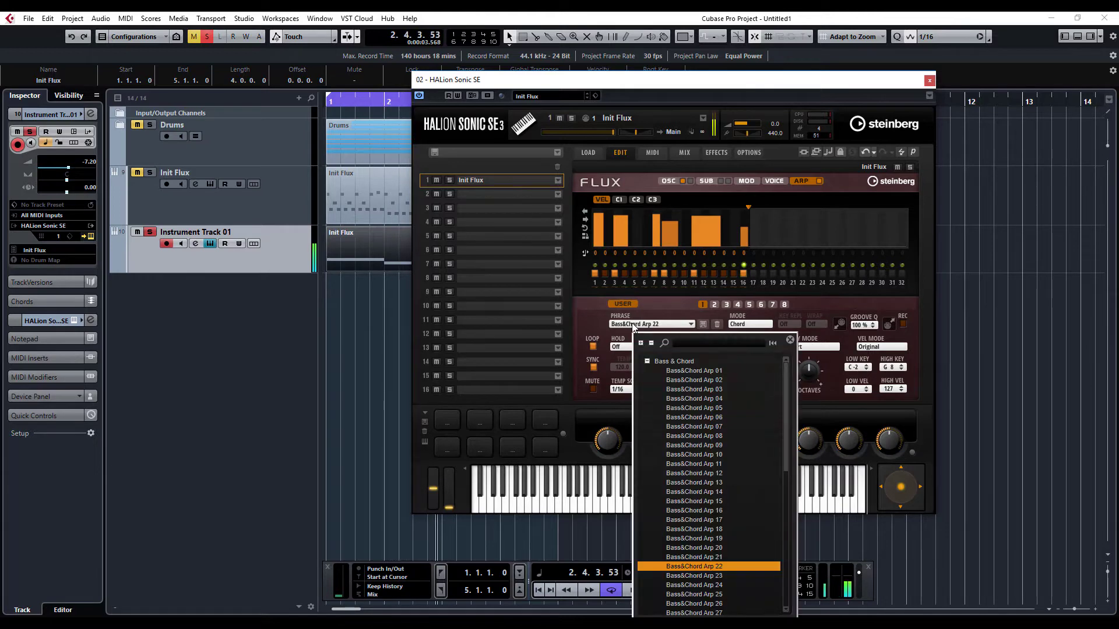
double_click(702, 428)
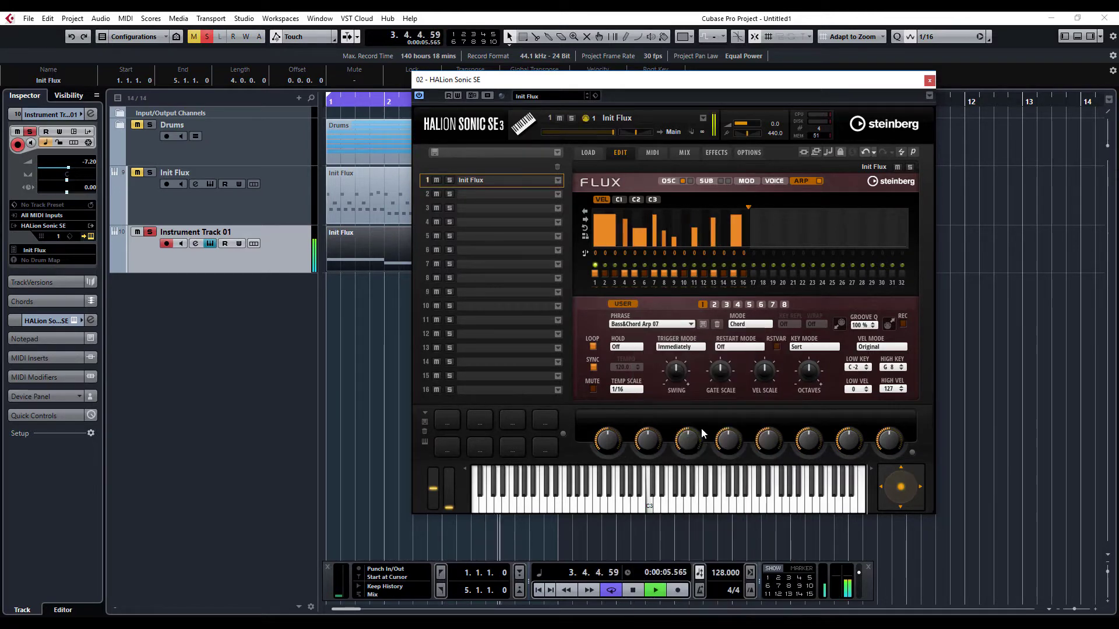
click(649, 324)
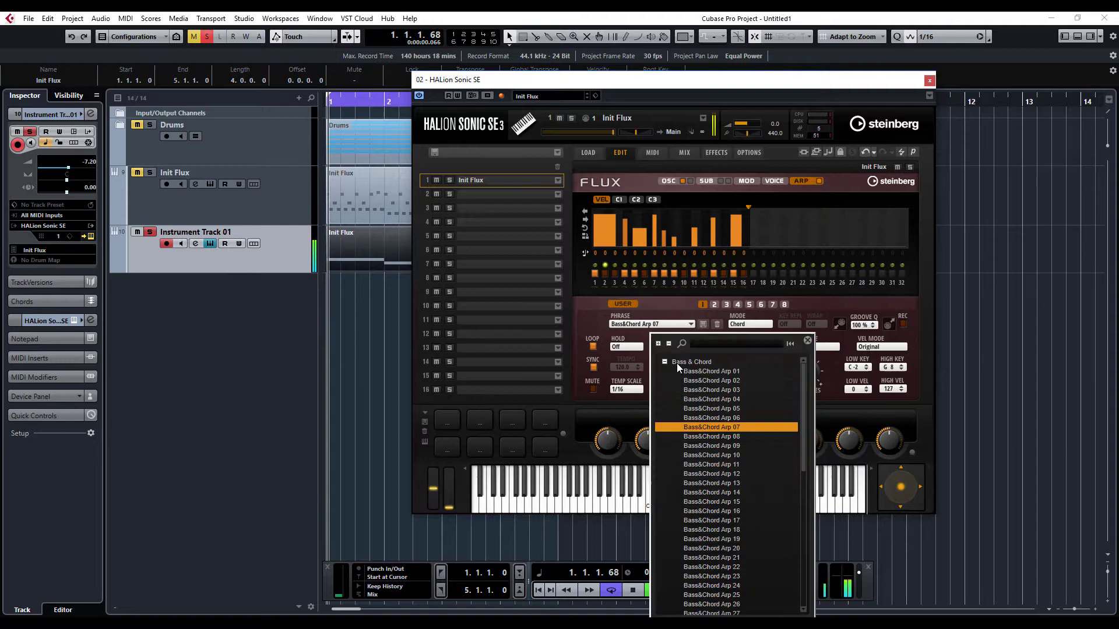
double_click(715, 436)
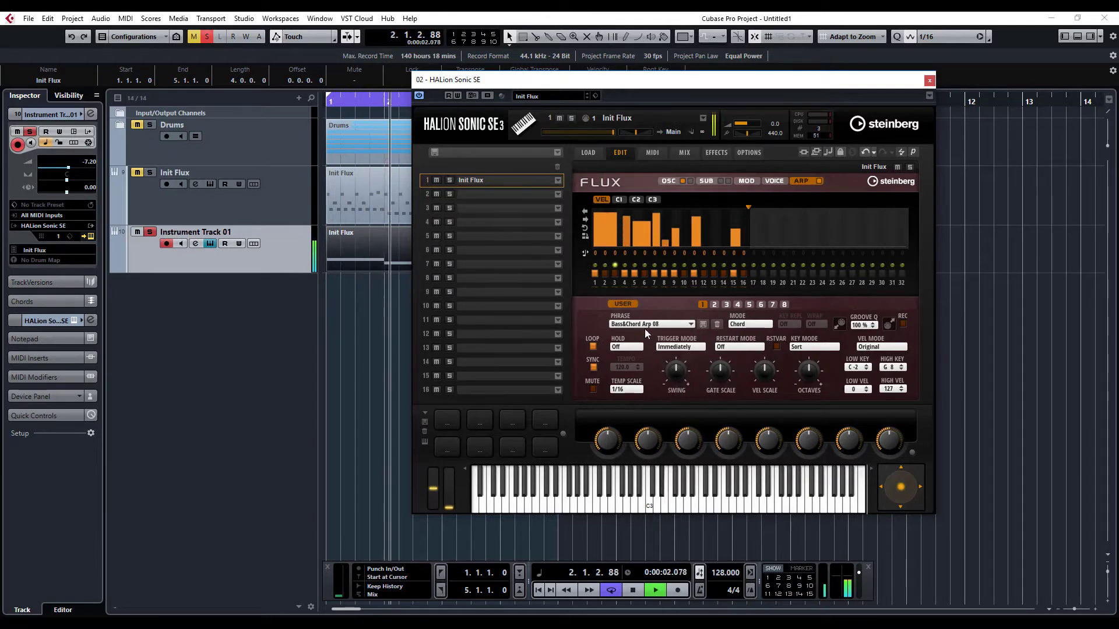
click(643, 324)
double_click(704, 446)
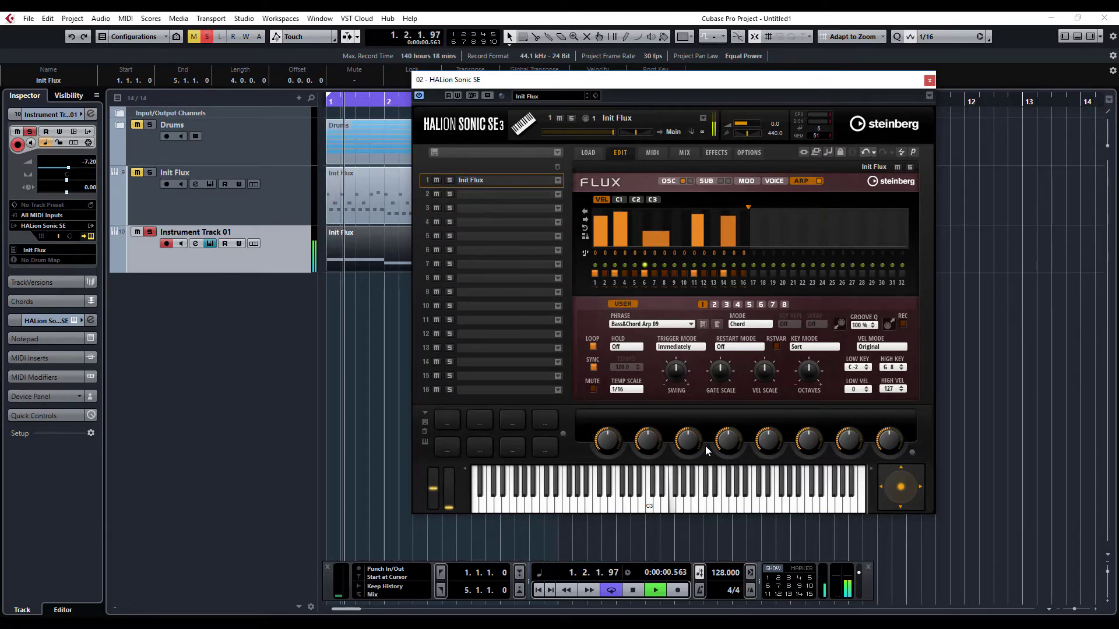
key(space)
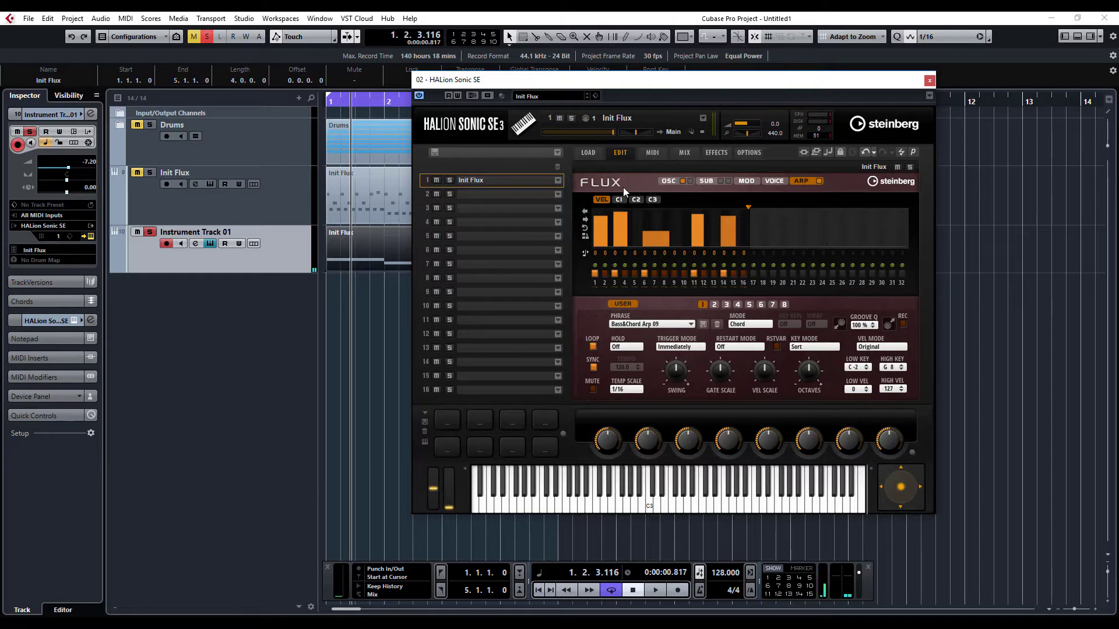
Step: Set the Flux oscillator to octave -2 with the Complex Squ 2 Somesine wavetable at position 55
click(668, 180)
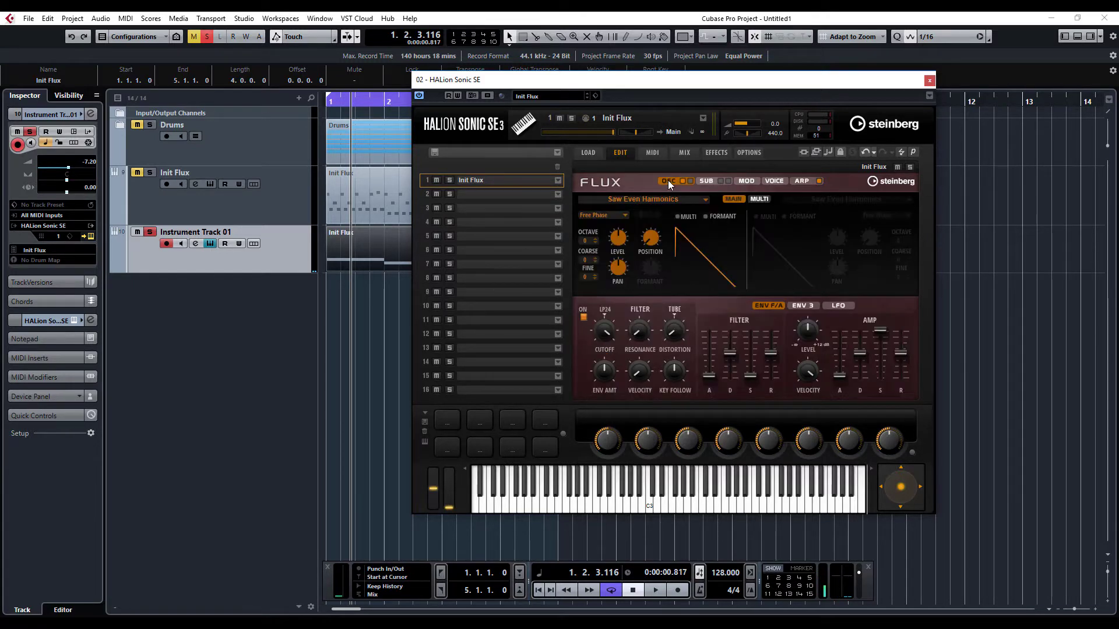
key(space)
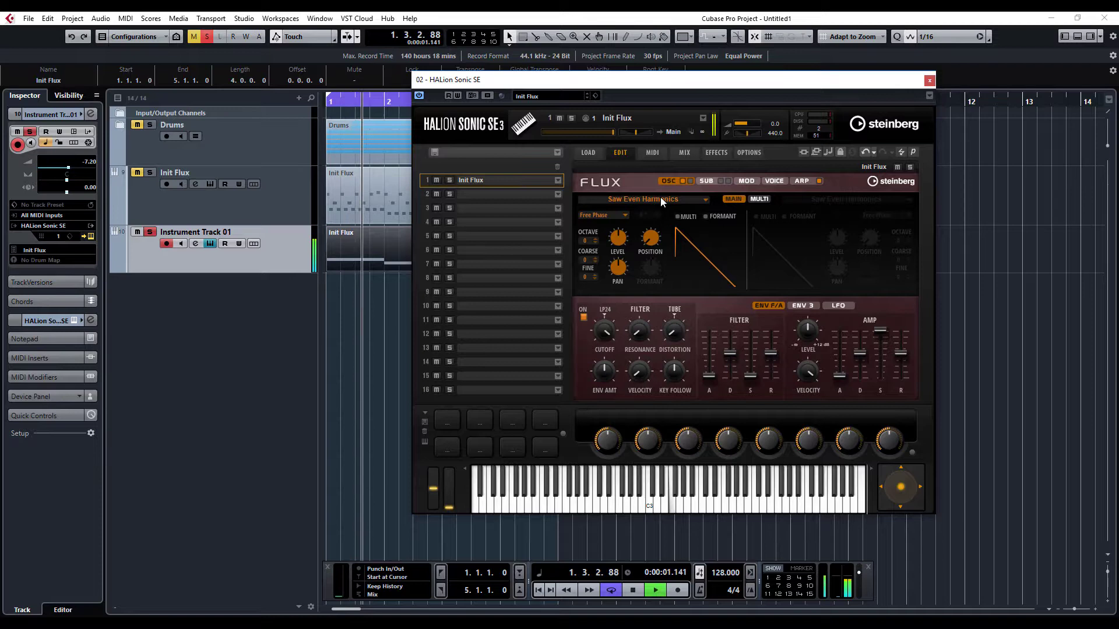
click(594, 244)
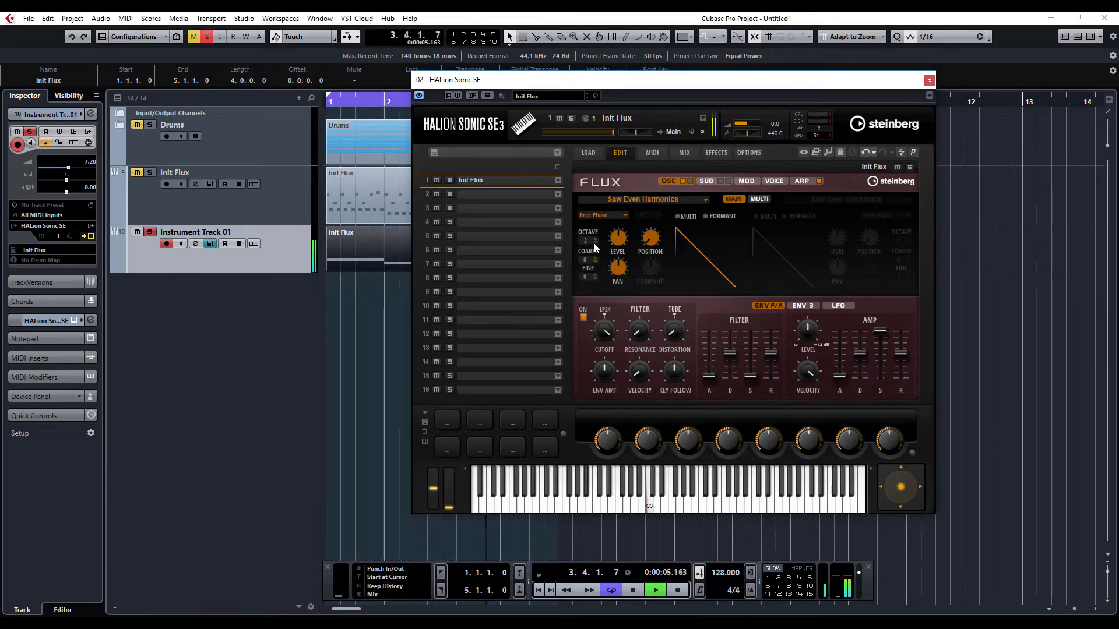
click(610, 203)
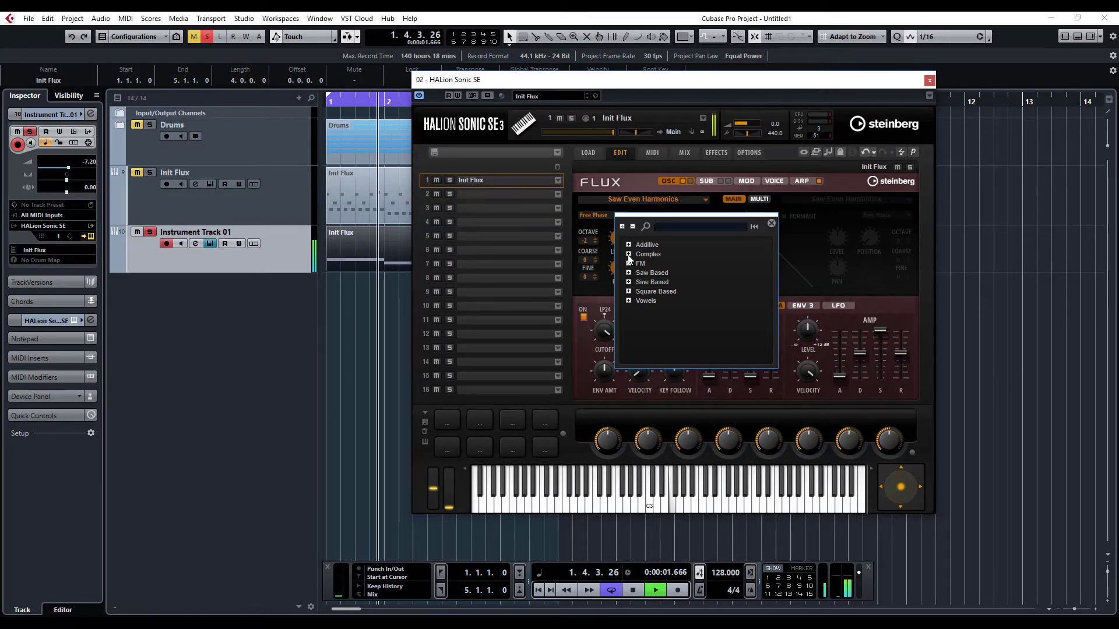
click(628, 255)
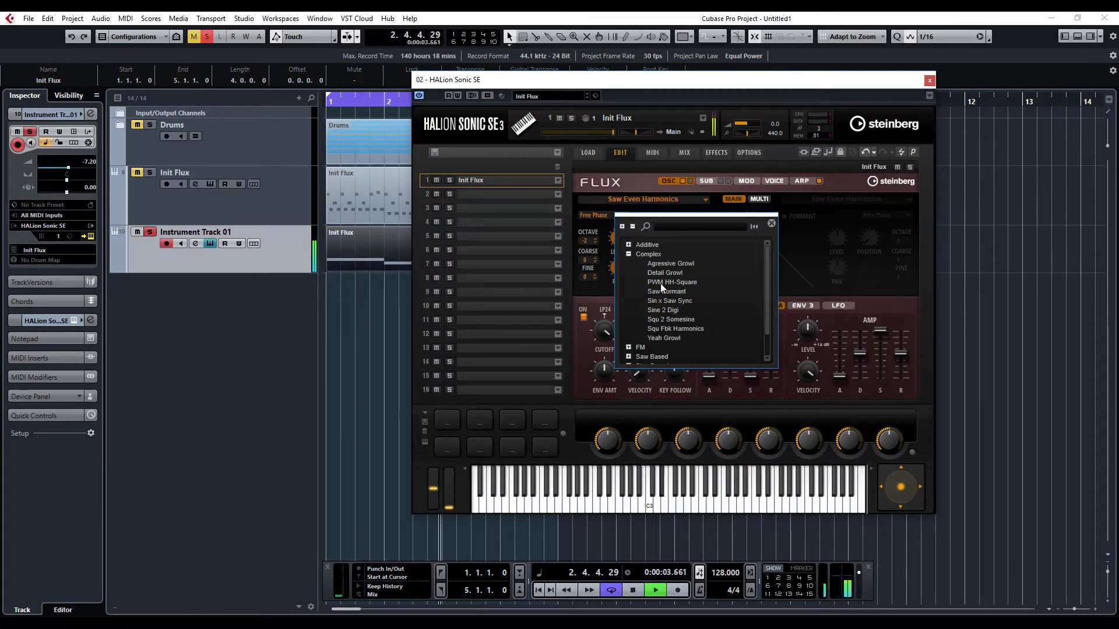
double_click(673, 320)
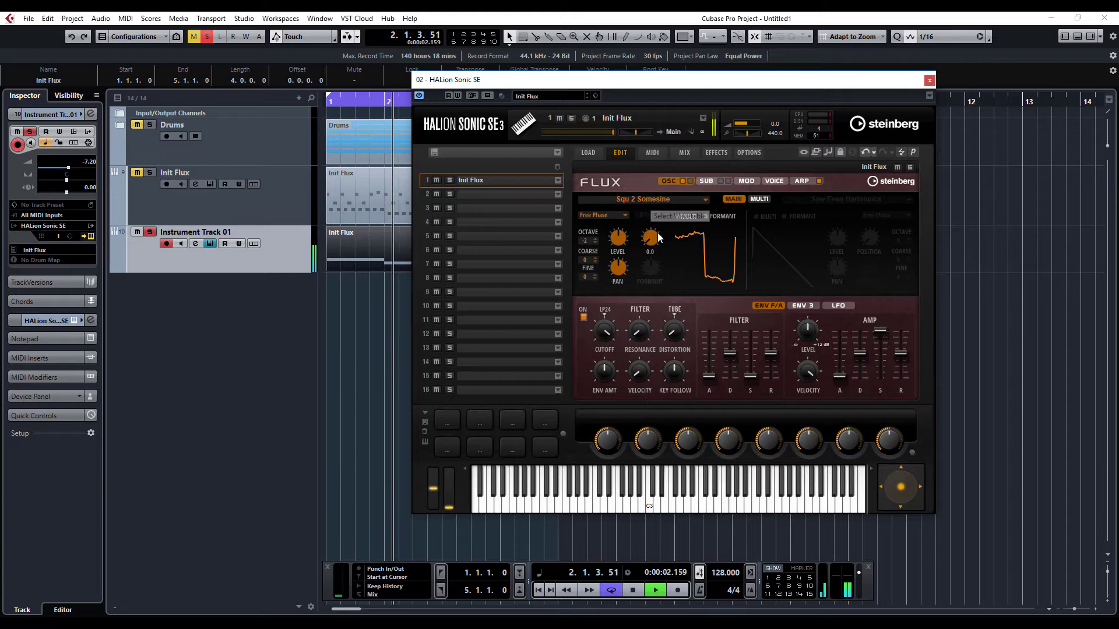
mouse_move(652, 242)
mouse_down()
mouse_move(656, 137)
mouse_move(649, 243)
mouse_up()
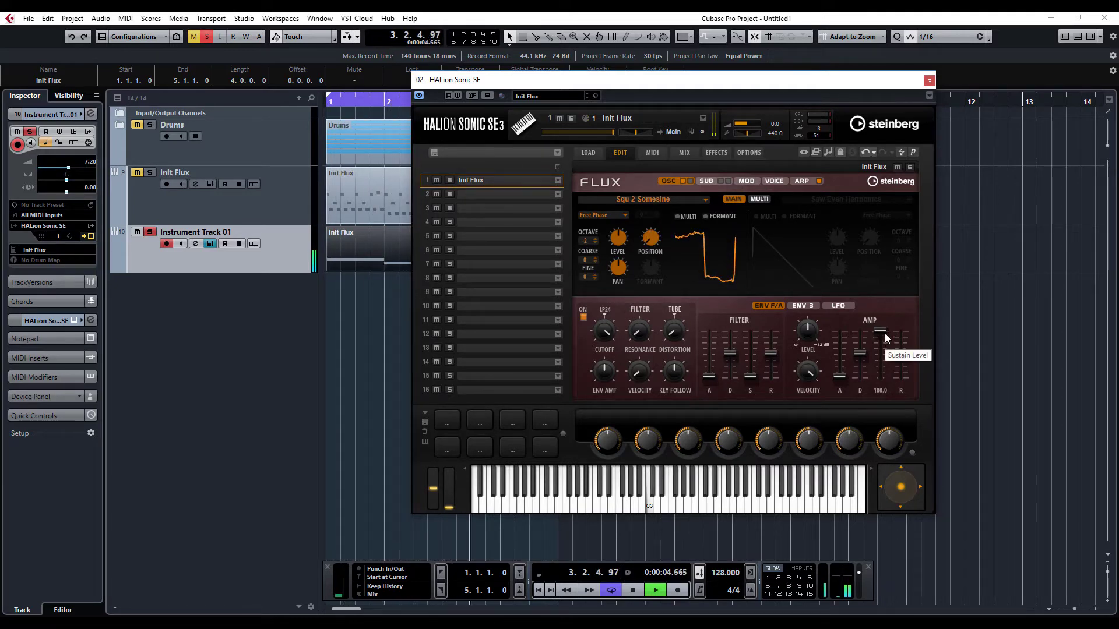
Step: Drag the Flux amp envelope's sustain from 100.0 down to the bottom
drag(884, 333, 903, 362)
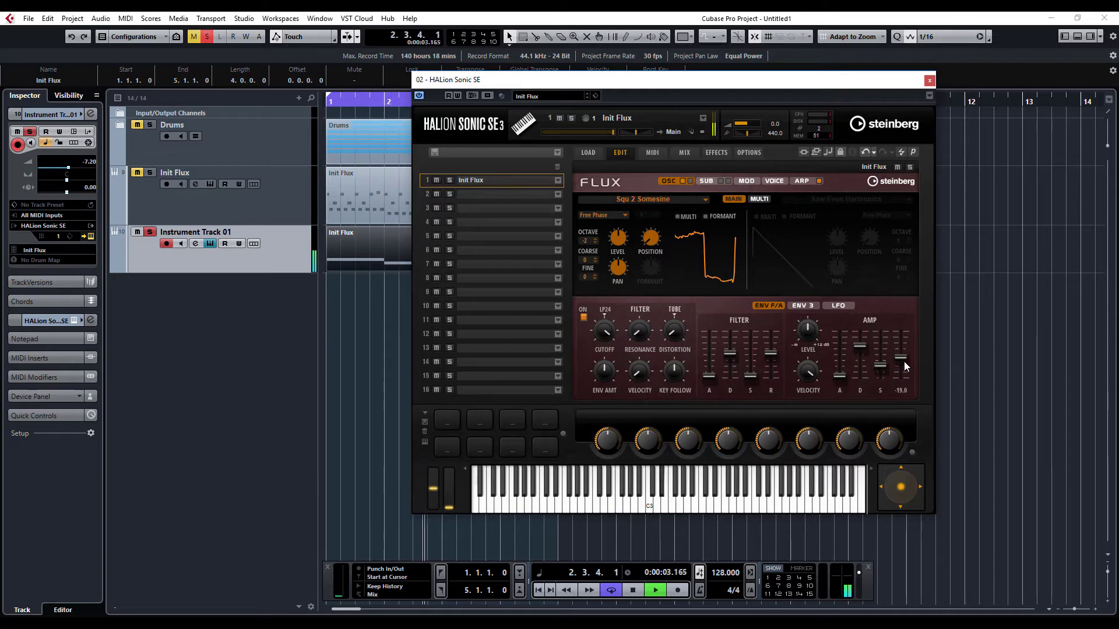
Step: Check the Cutoff options, set filter Env Amt to 50, lengthen filter decay and add resonance
right_click(600, 335)
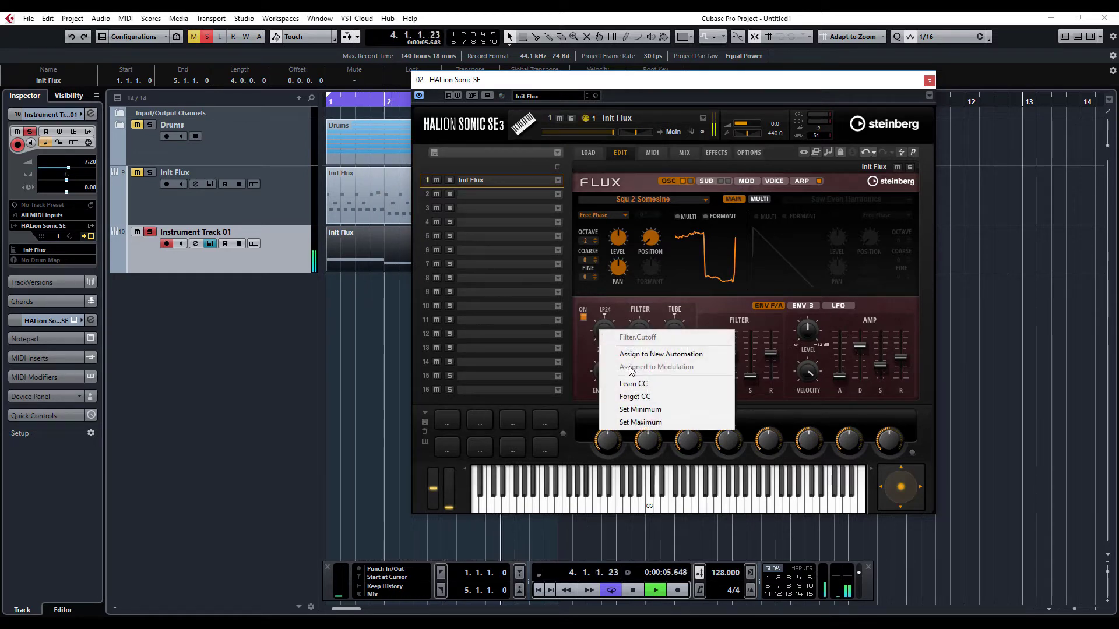
click(633, 383)
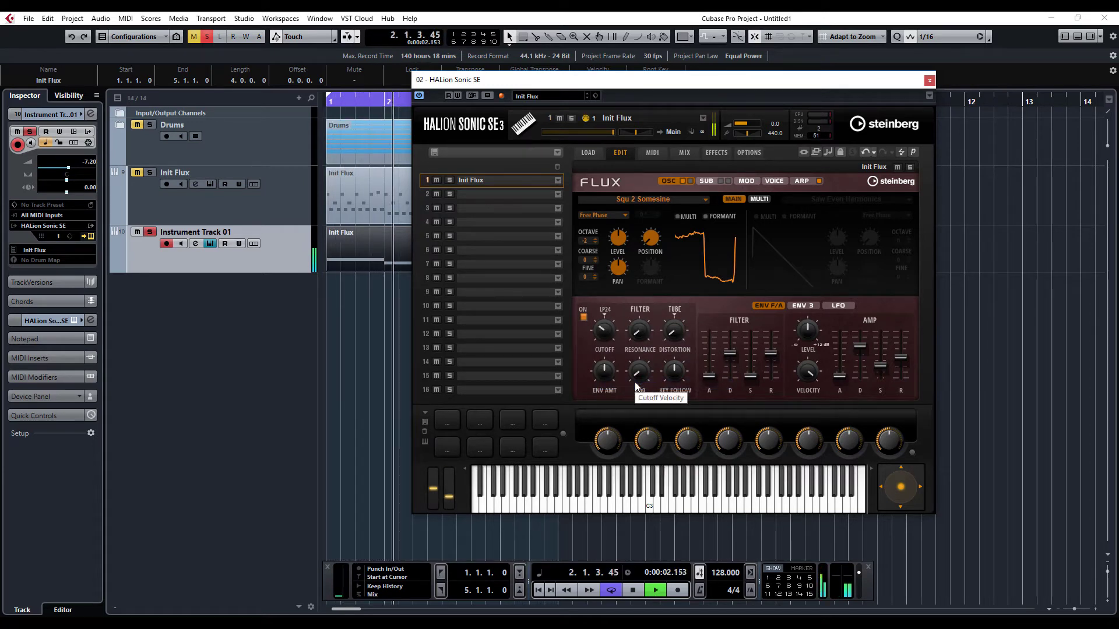
drag(613, 367, 615, 338)
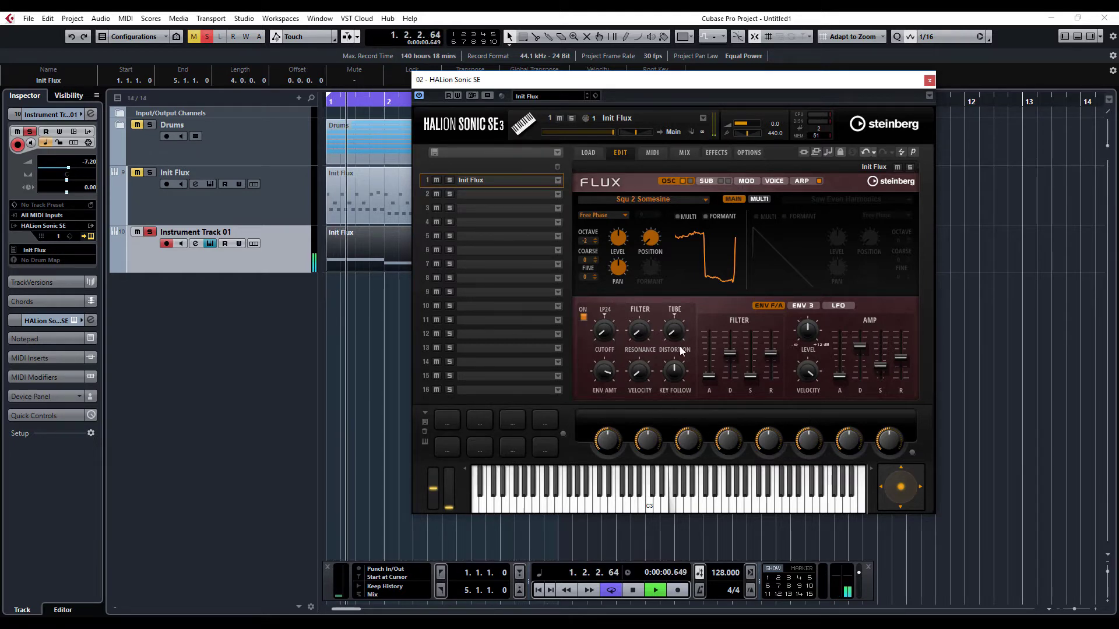
drag(732, 351, 734, 335)
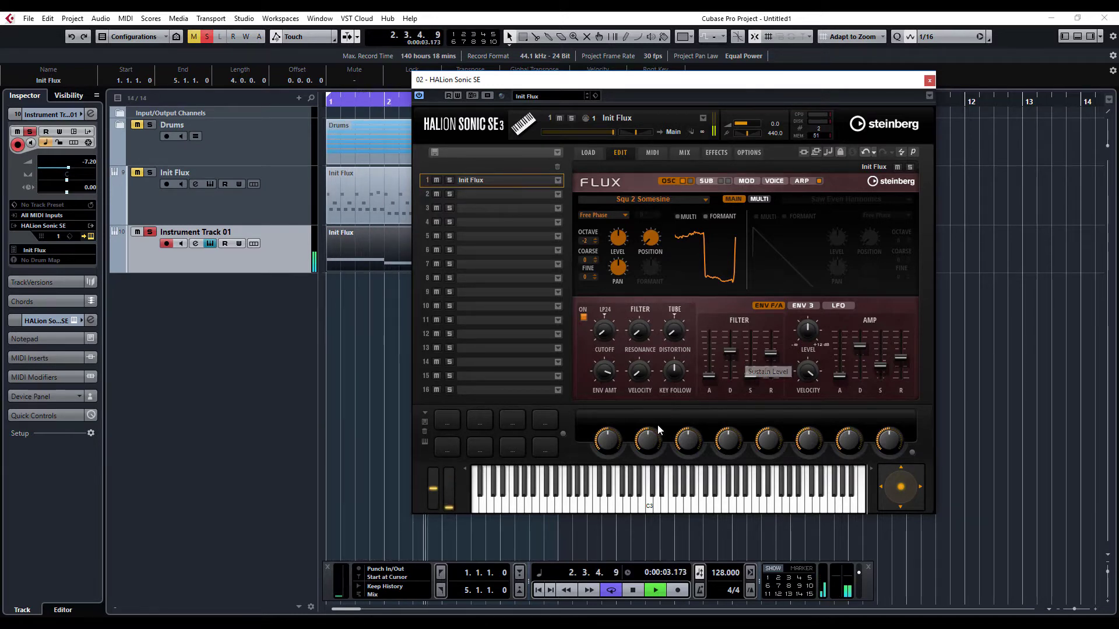
drag(640, 334, 644, 315)
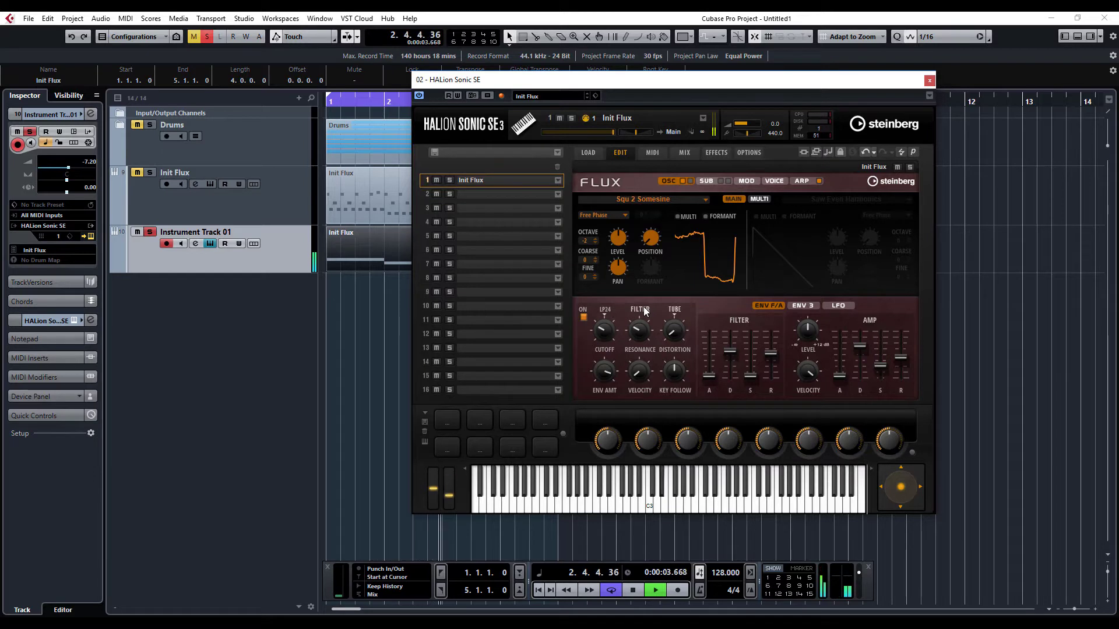
Step: Enable Multi unison with more voices and slightly less detune, then nudge the wavetable position up
click(683, 220)
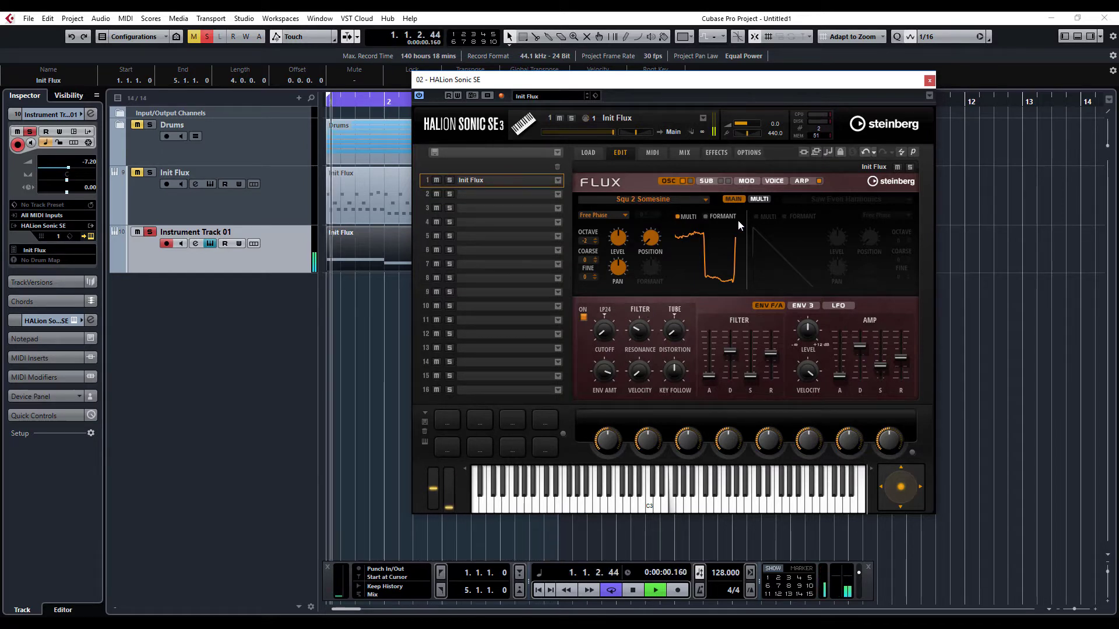
click(764, 200)
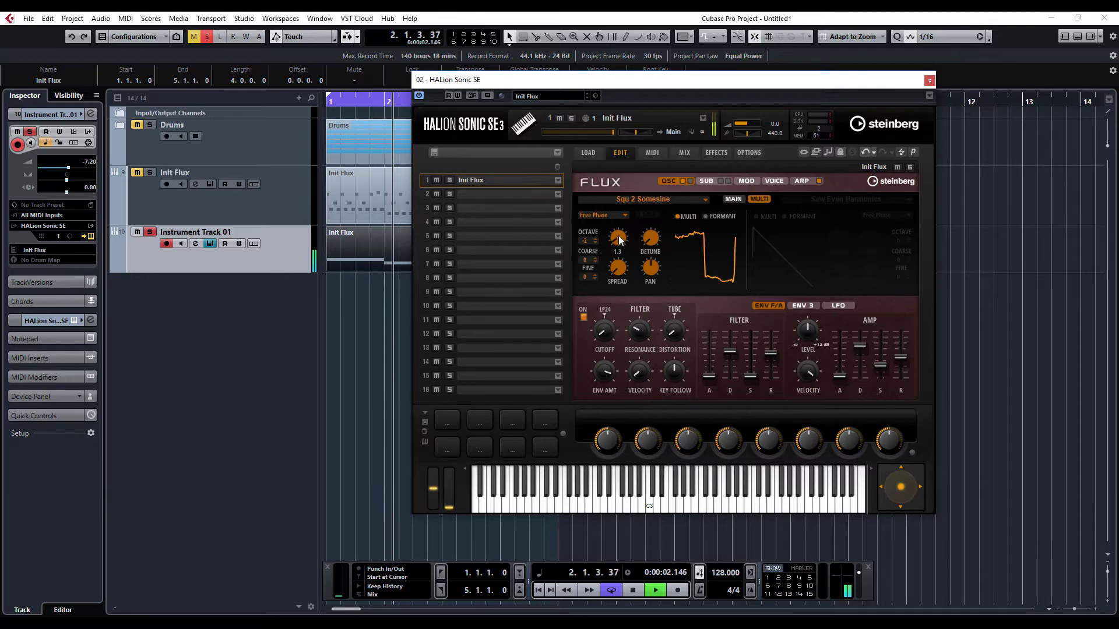
drag(658, 240, 655, 215)
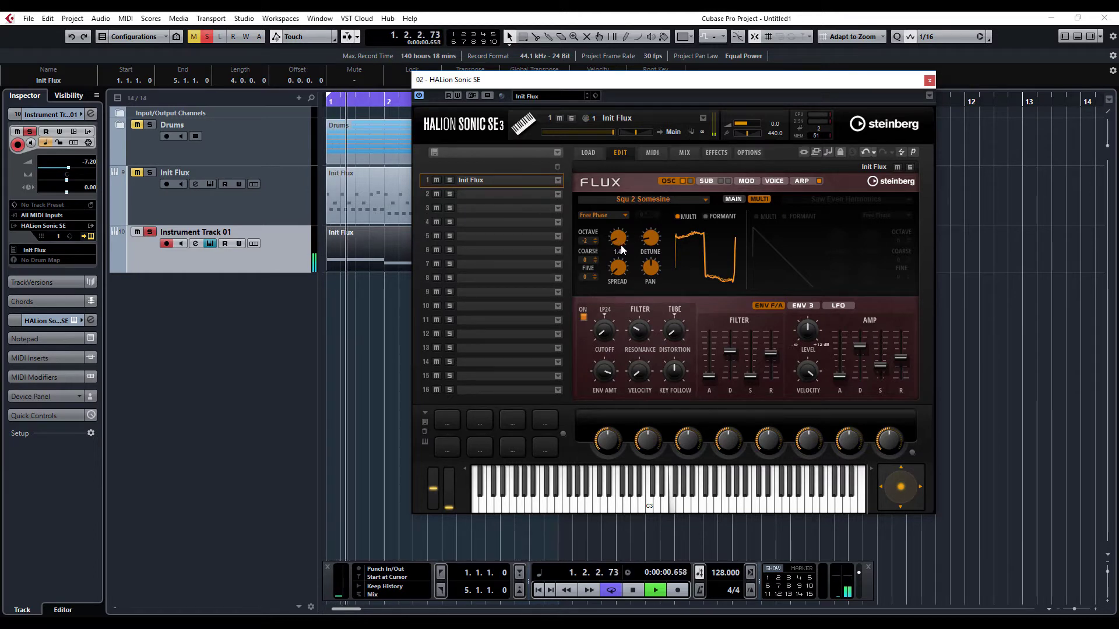
drag(654, 243, 654, 247)
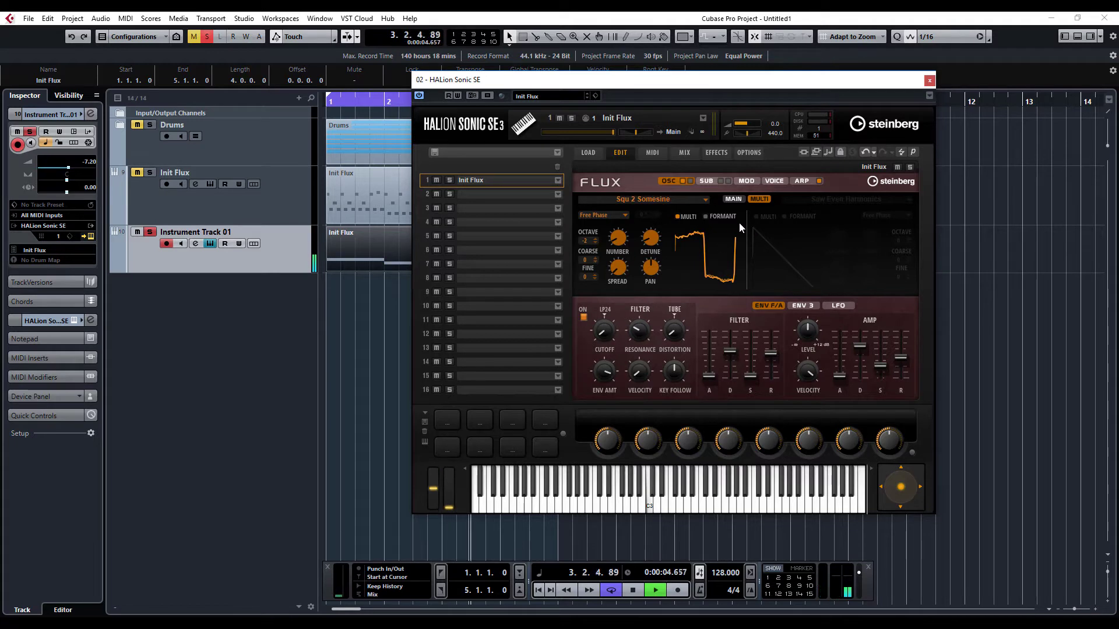
click(733, 199)
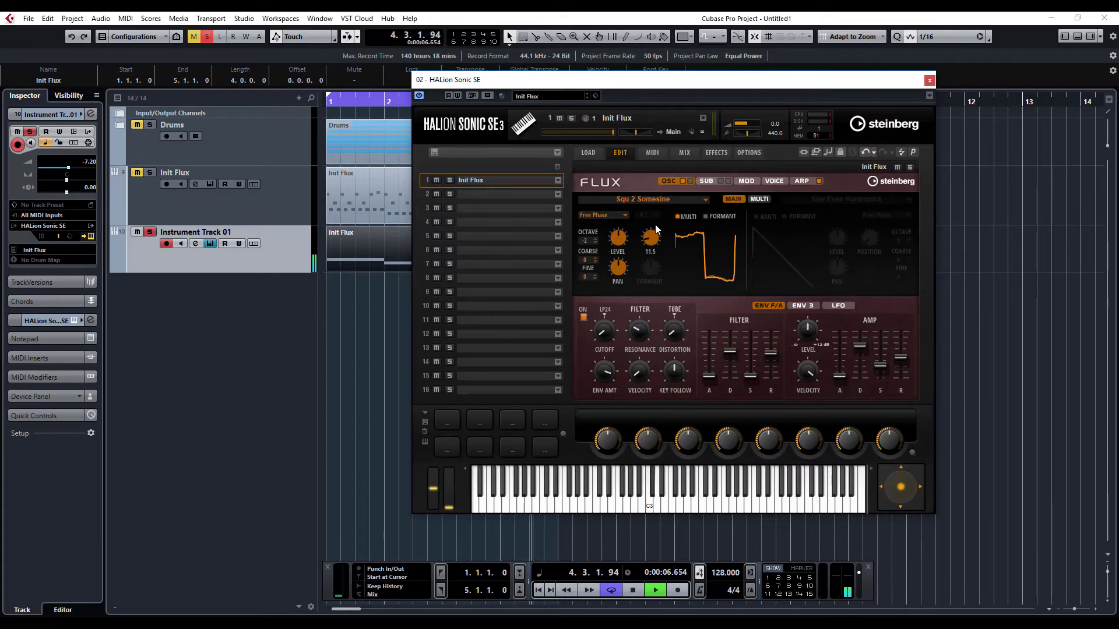
mouse_move(655, 225)
mouse_down()
mouse_move(665, 181)
mouse_move(658, 239)
mouse_move(662, 177)
mouse_move(666, 167)
mouse_move(662, 226)
mouse_move(676, 170)
mouse_move(654, 215)
mouse_move(657, 204)
mouse_move(653, 264)
mouse_move(655, 223)
mouse_up()
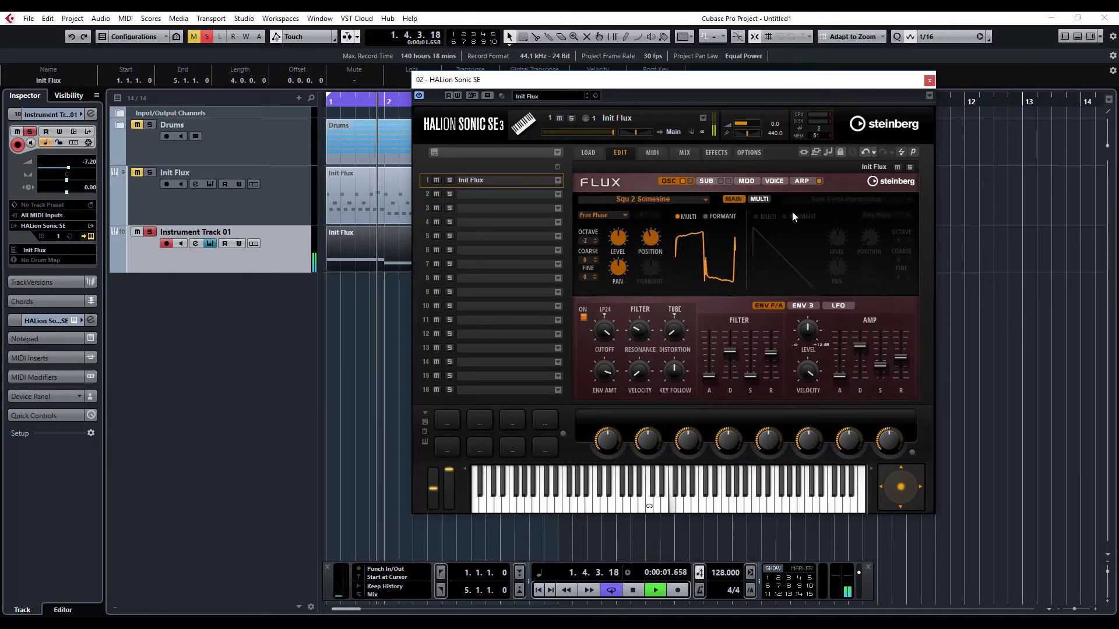
Step: Route LFO A to WT 1 Position in modulation row 1 at a depth of 19.95
click(747, 180)
click(649, 209)
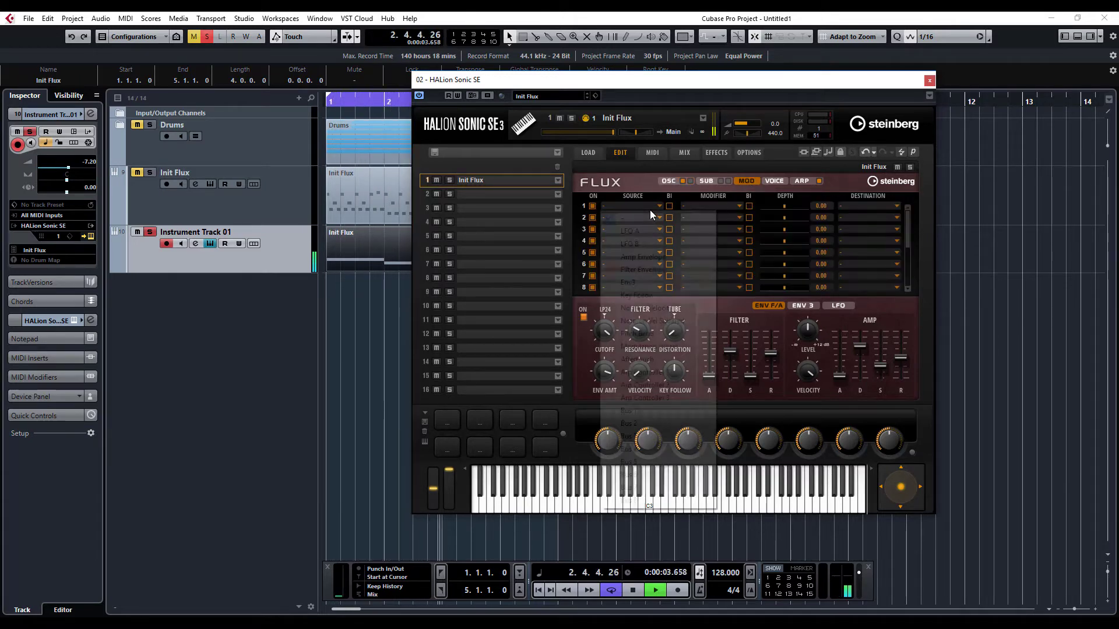
click(652, 231)
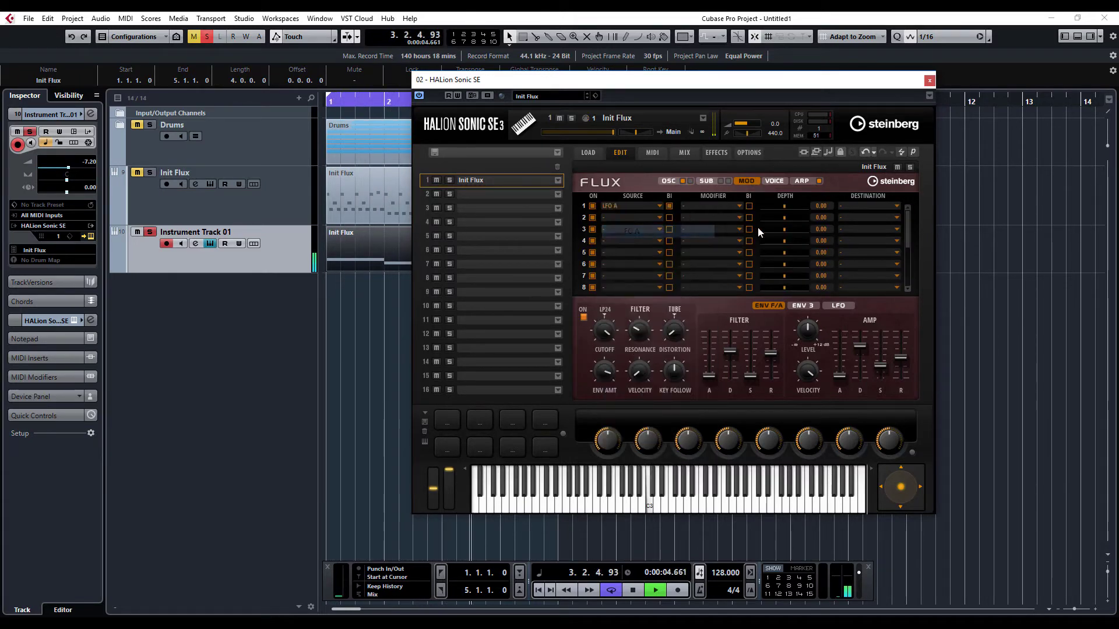
click(849, 207)
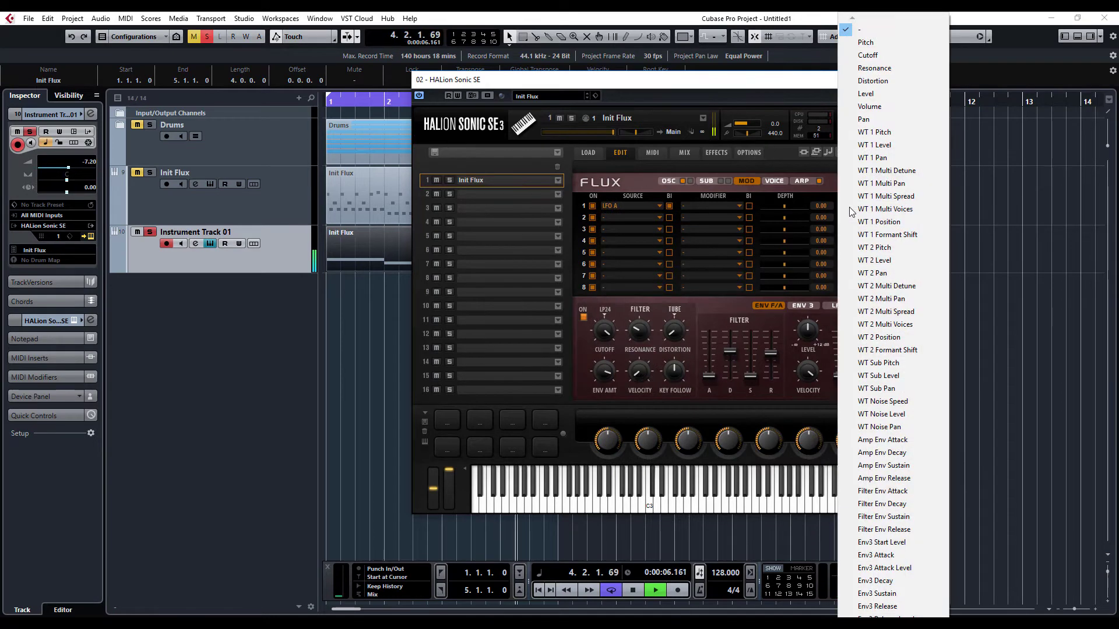
click(912, 222)
click(667, 181)
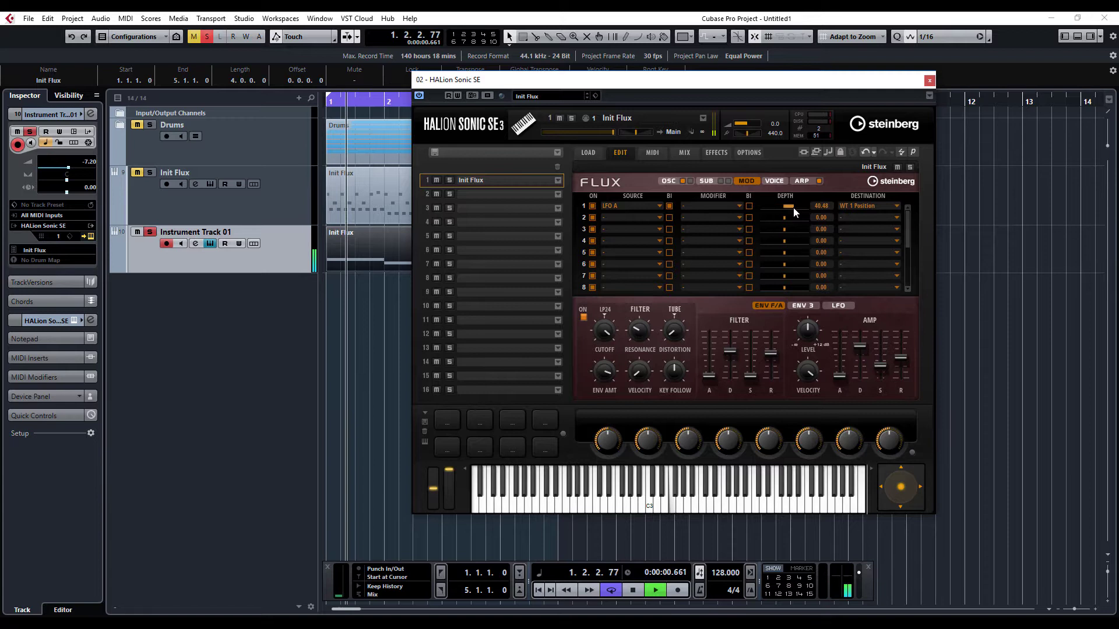
drag(793, 207, 788, 208)
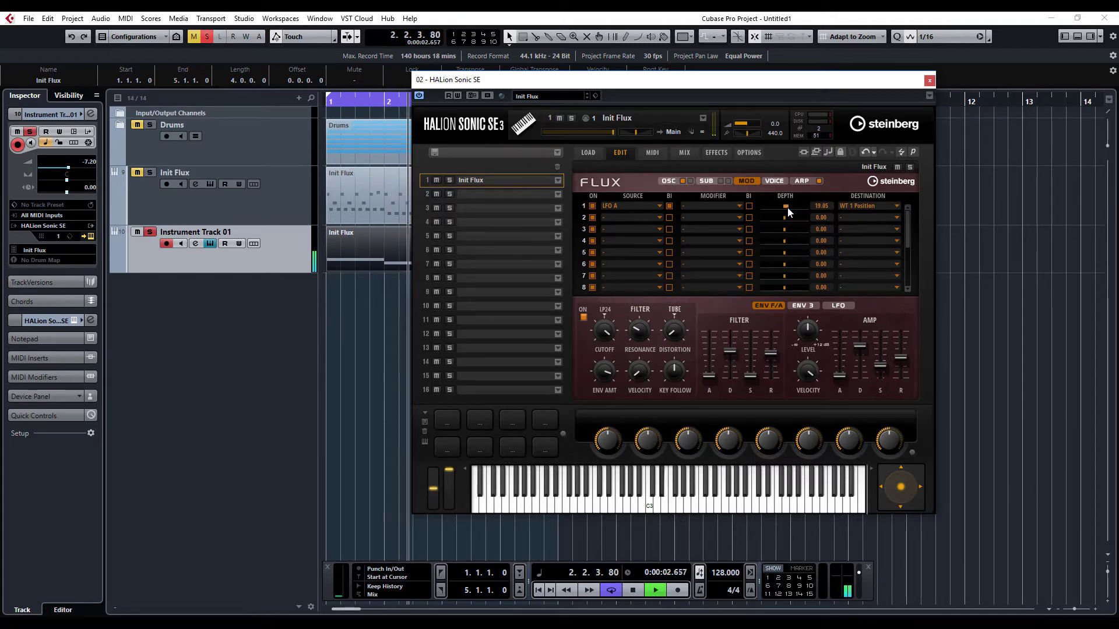
Step: Watch the wavetable position move on the oscillator page, then play back the LFO modulation
click(669, 180)
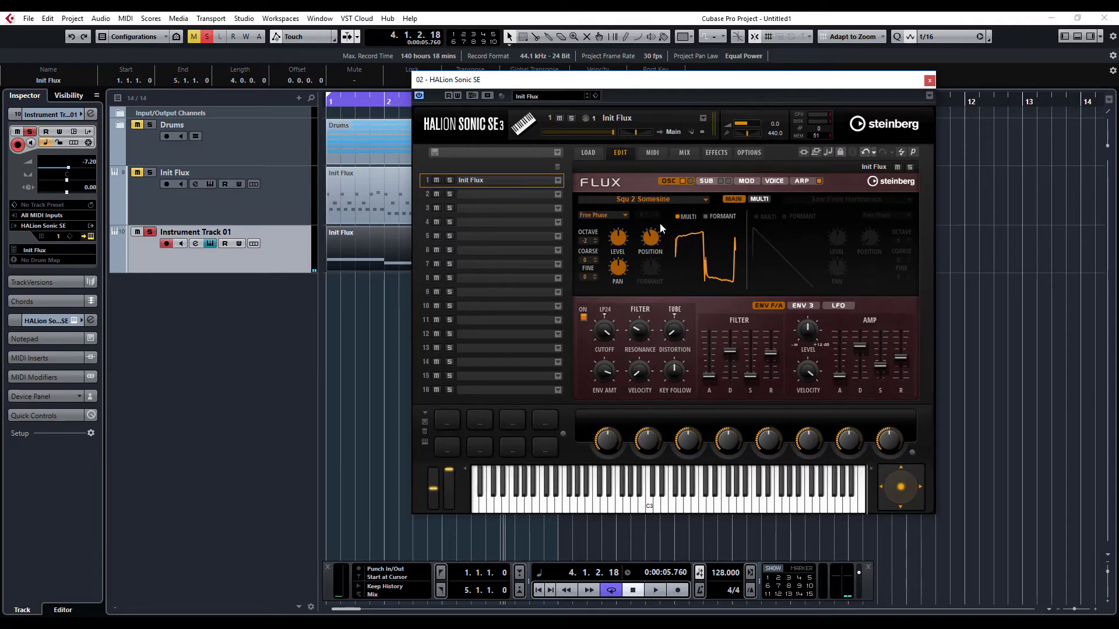
mouse_move(652, 236)
click(747, 179)
key(space)
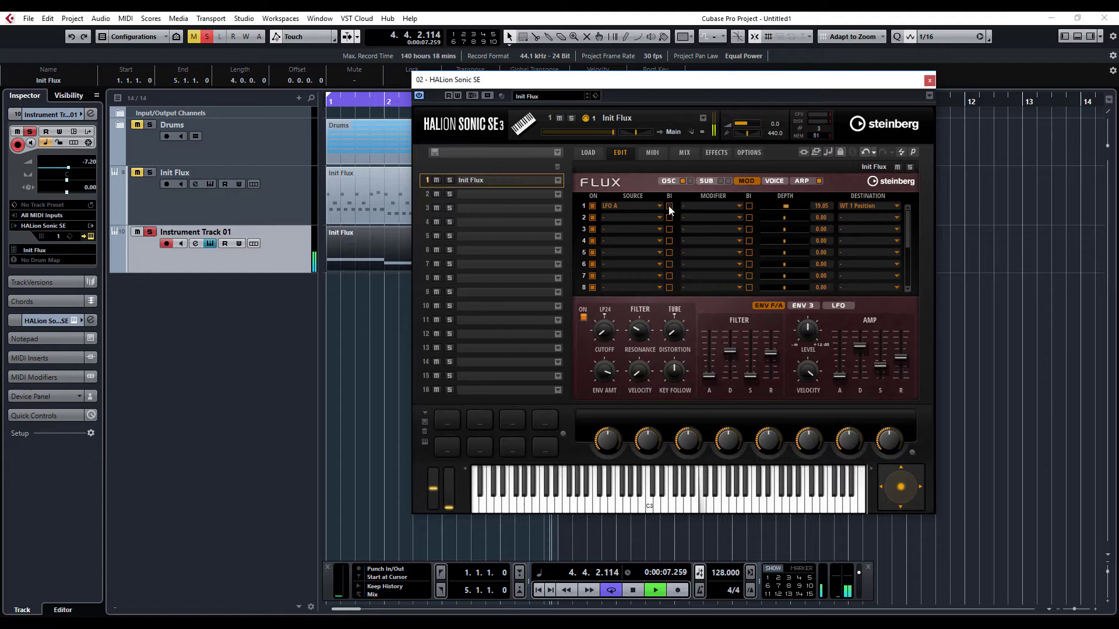
click(702, 182)
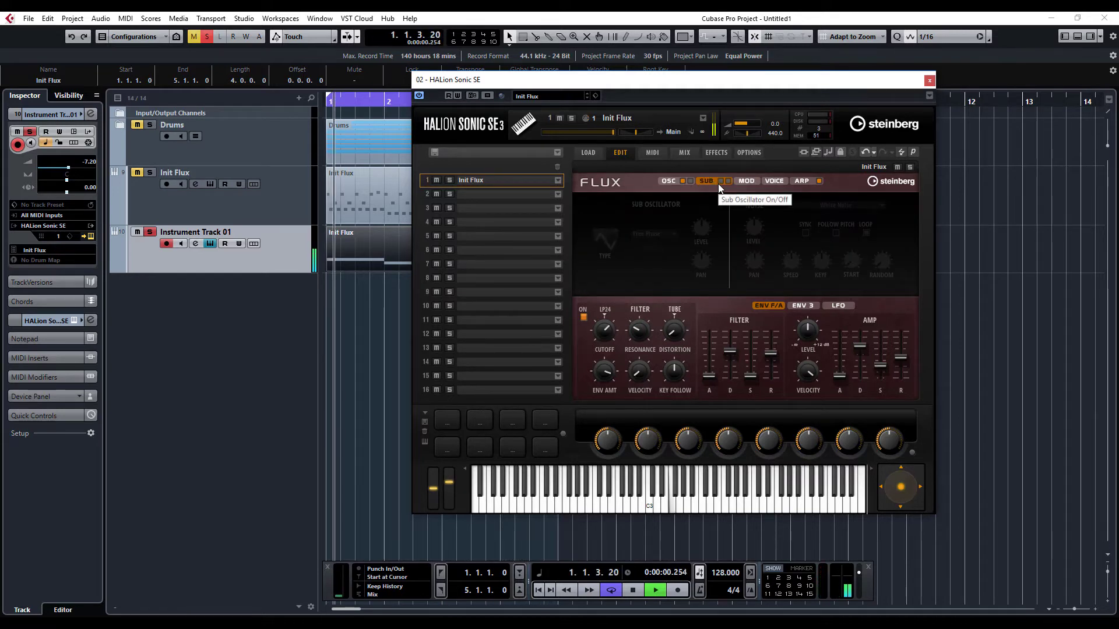
click(719, 182)
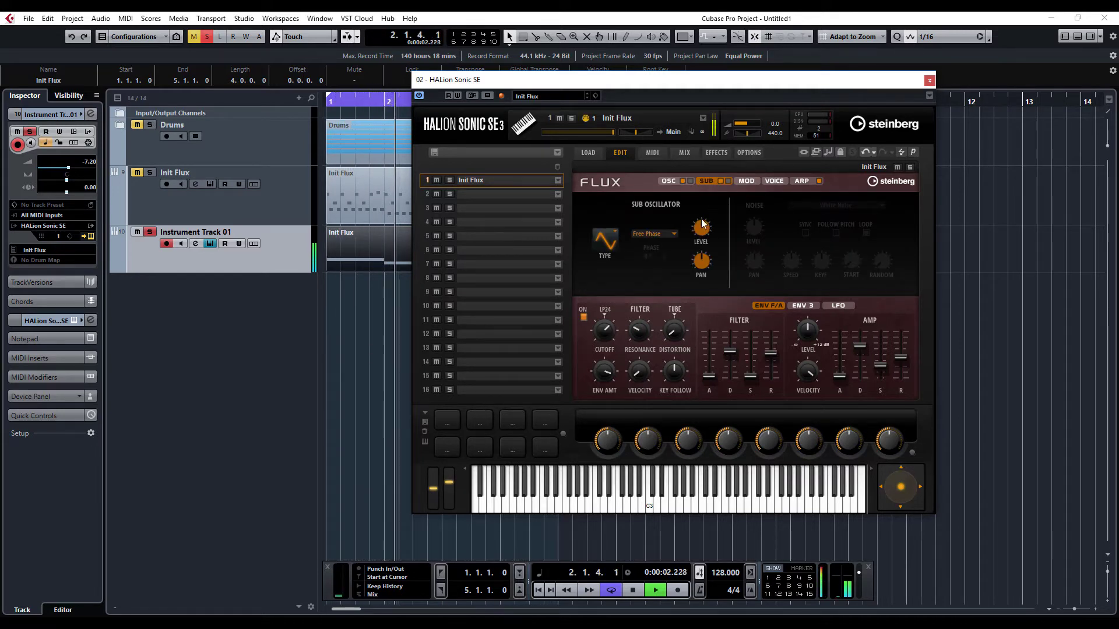
click(646, 234)
click(651, 245)
click(603, 239)
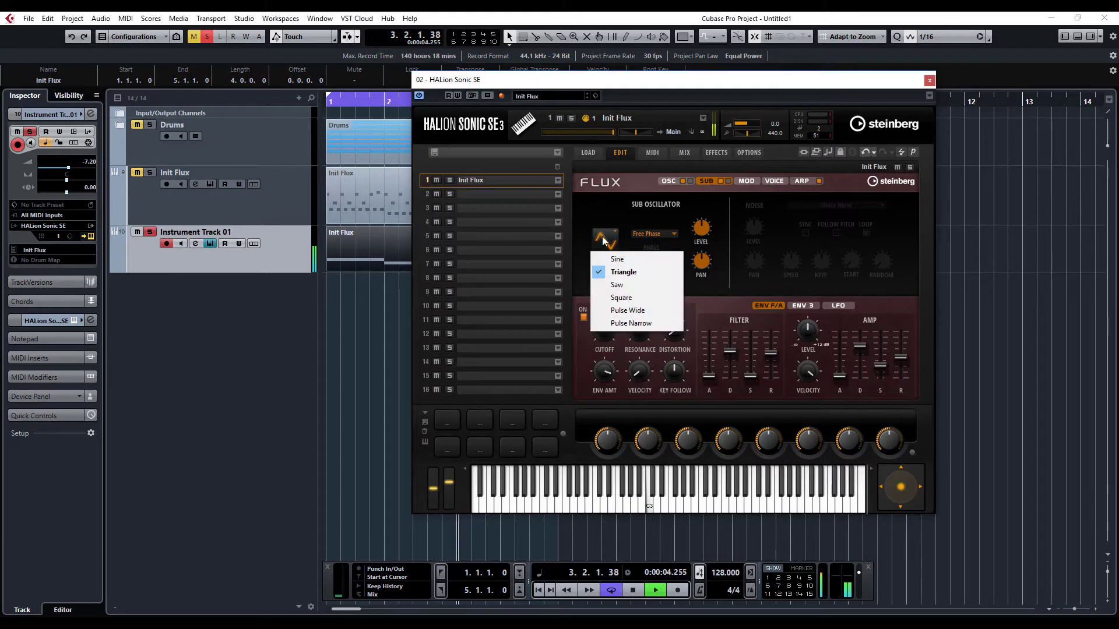
click(616, 258)
click(613, 238)
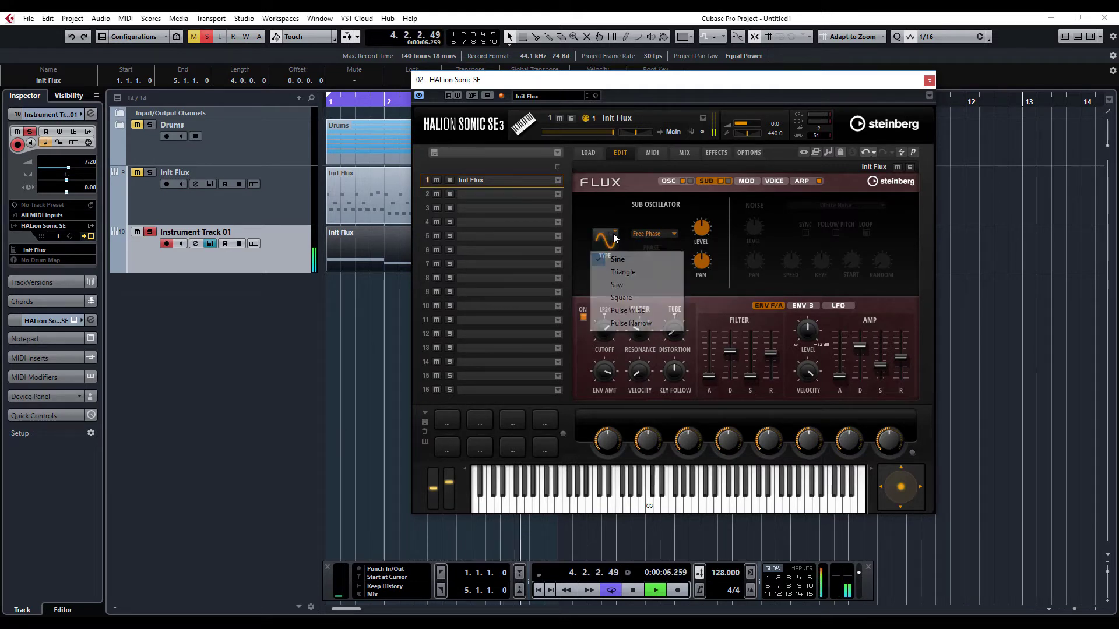
click(621, 297)
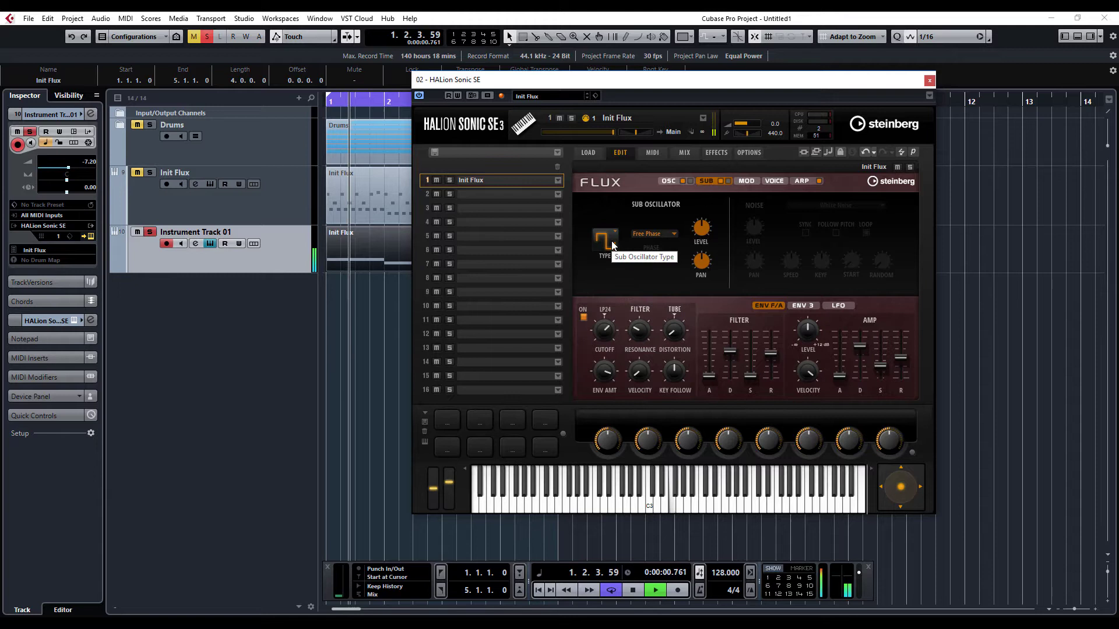
click(613, 243)
click(618, 310)
click(603, 239)
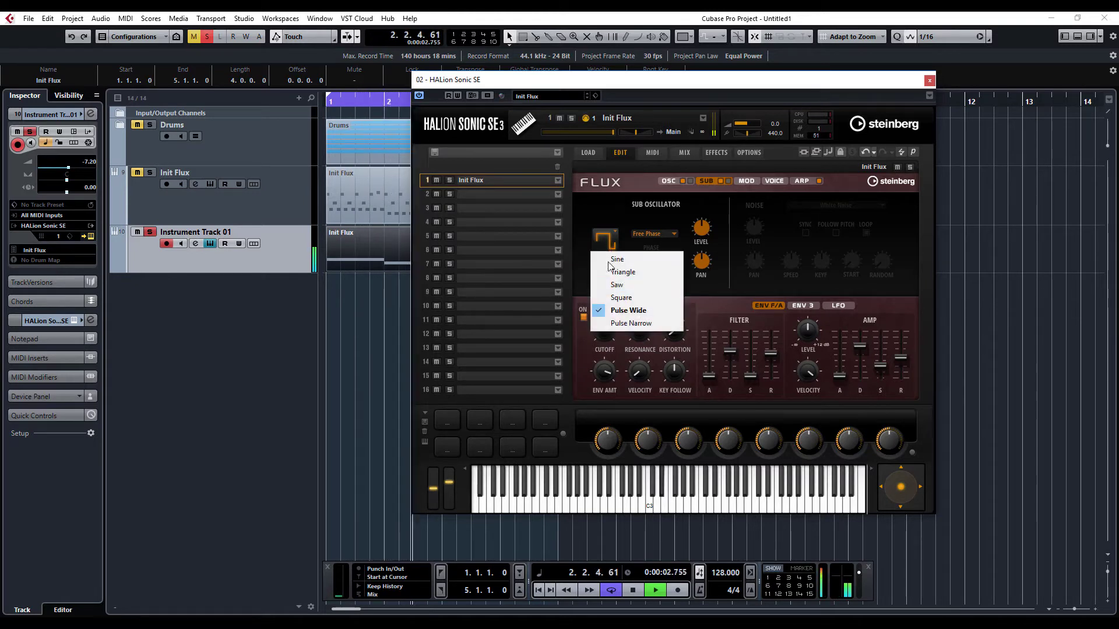
click(618, 323)
click(613, 252)
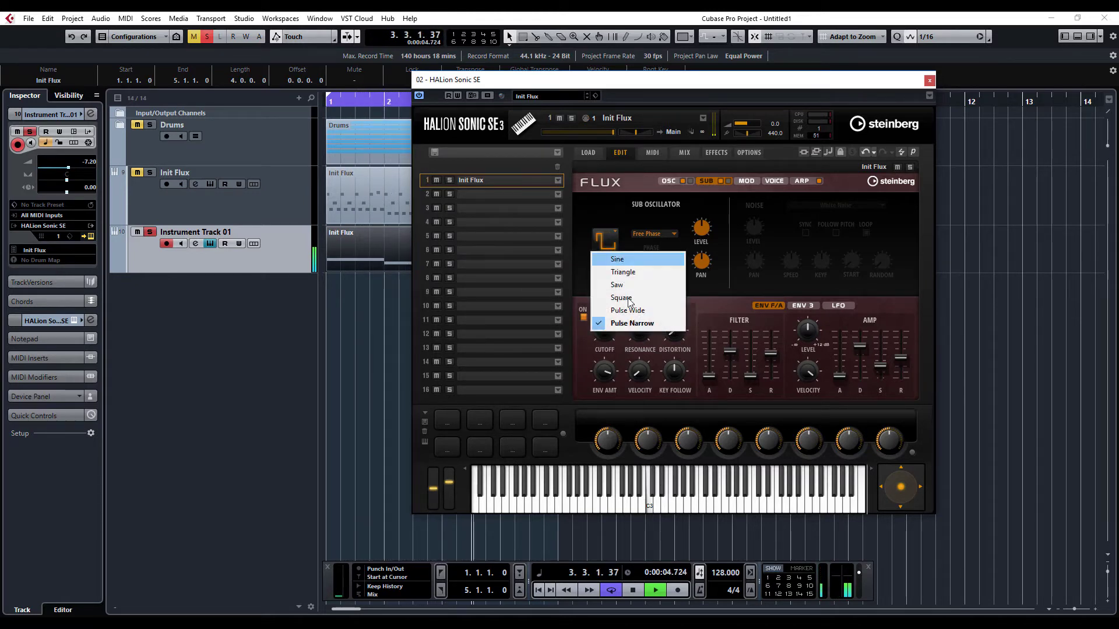
click(619, 310)
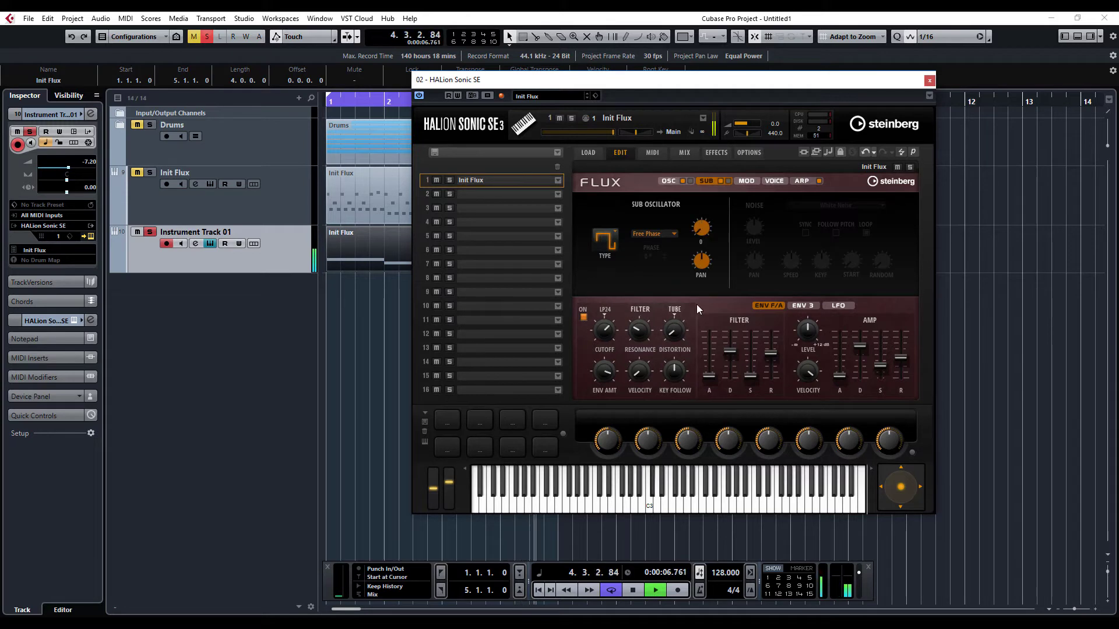
drag(697, 276, 683, 258)
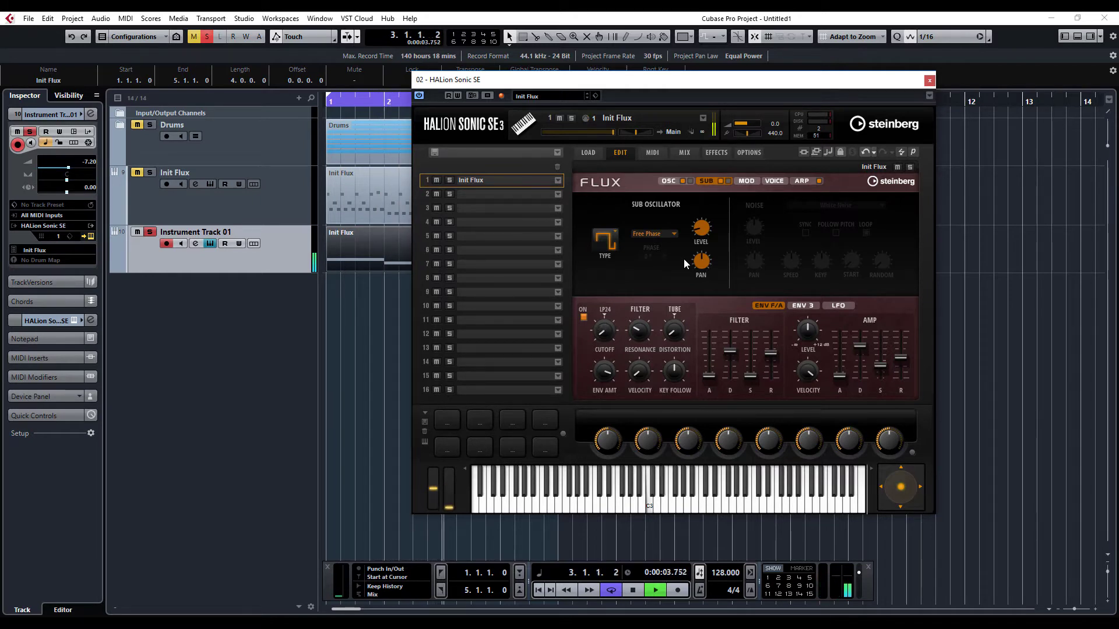
Step: On the Flux oscillator page, raise the filter's Tube Distortion to about 22
click(667, 181)
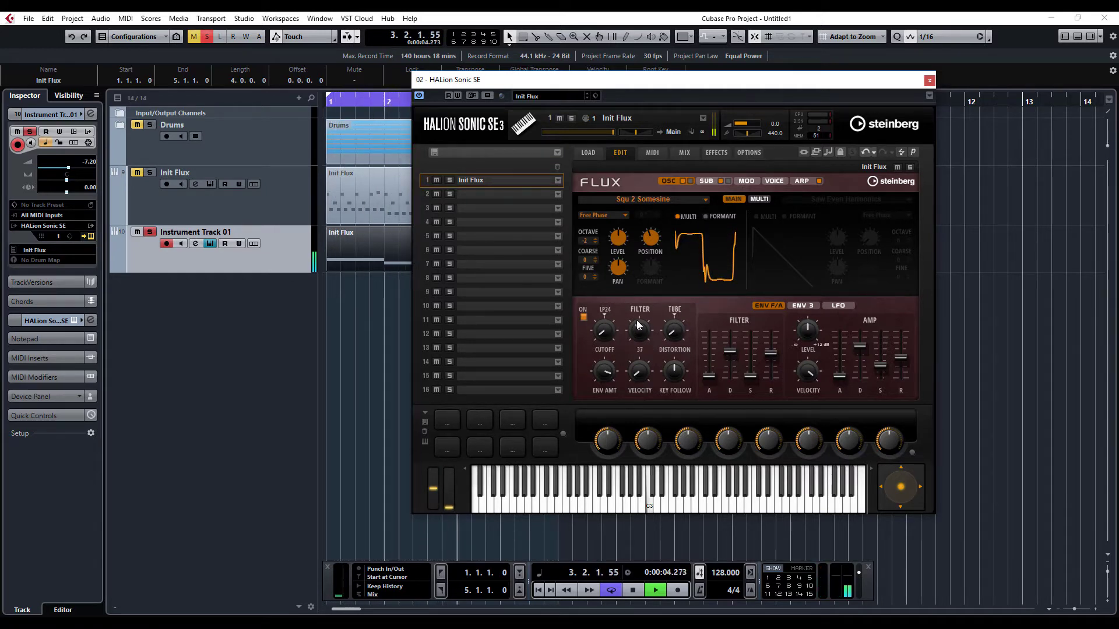
mouse_move(664, 331)
mouse_down()
mouse_move(677, 307)
mouse_move(673, 316)
mouse_up()
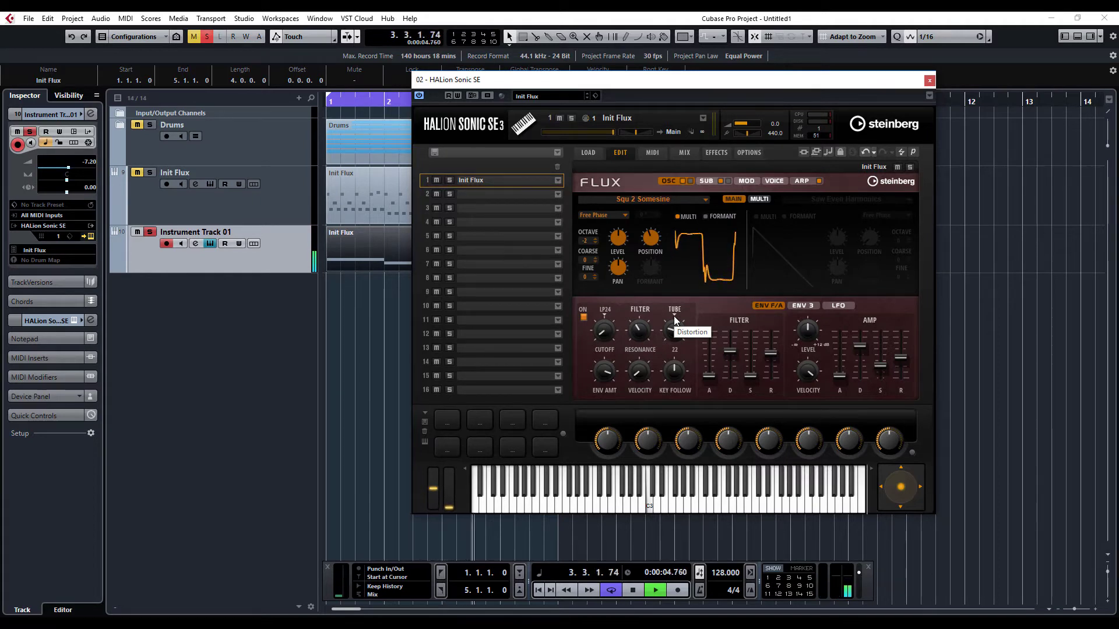
Step: Enable oscillator 2 with the FM 2OP Fbk 01 wavetable, octave -1 and level 7.5
click(691, 181)
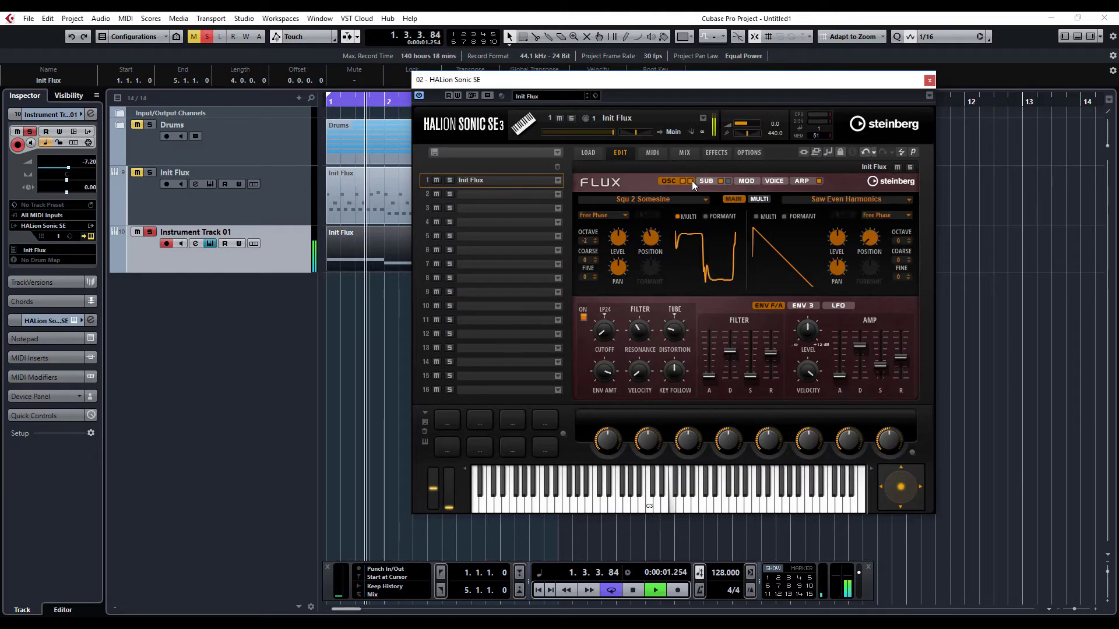
click(855, 201)
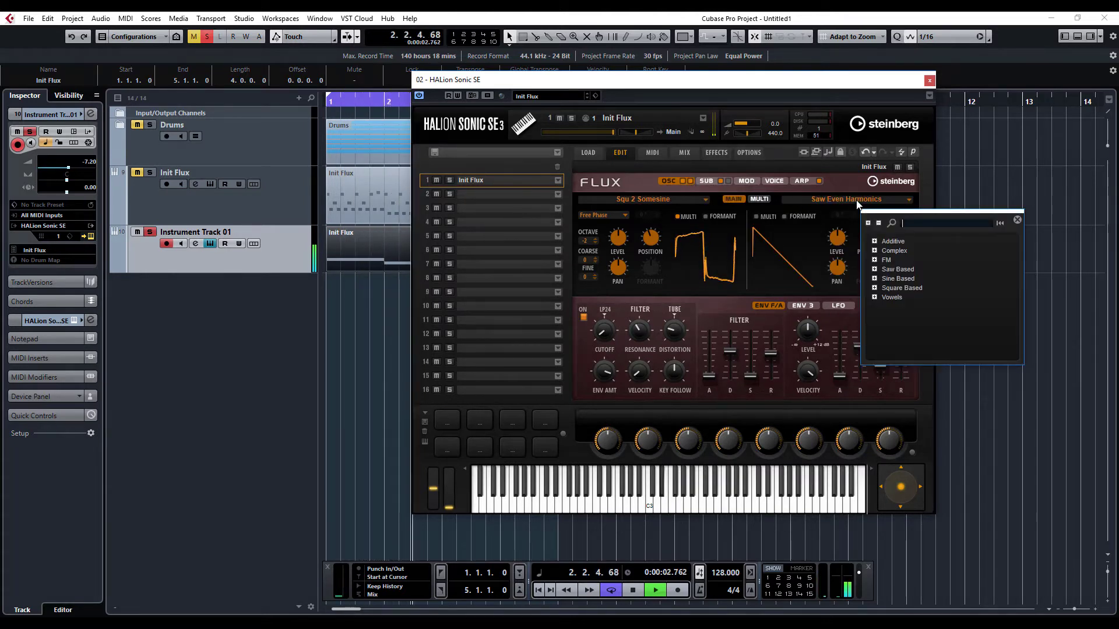
click(874, 260)
scroll(906, 323, down, 3)
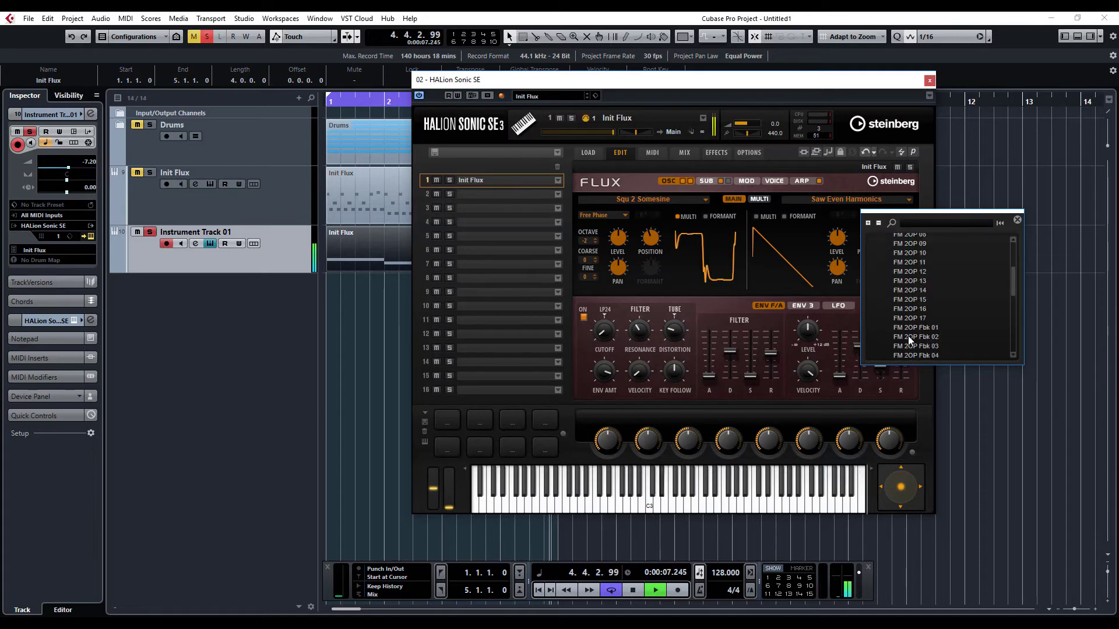
click(914, 327)
click(915, 327)
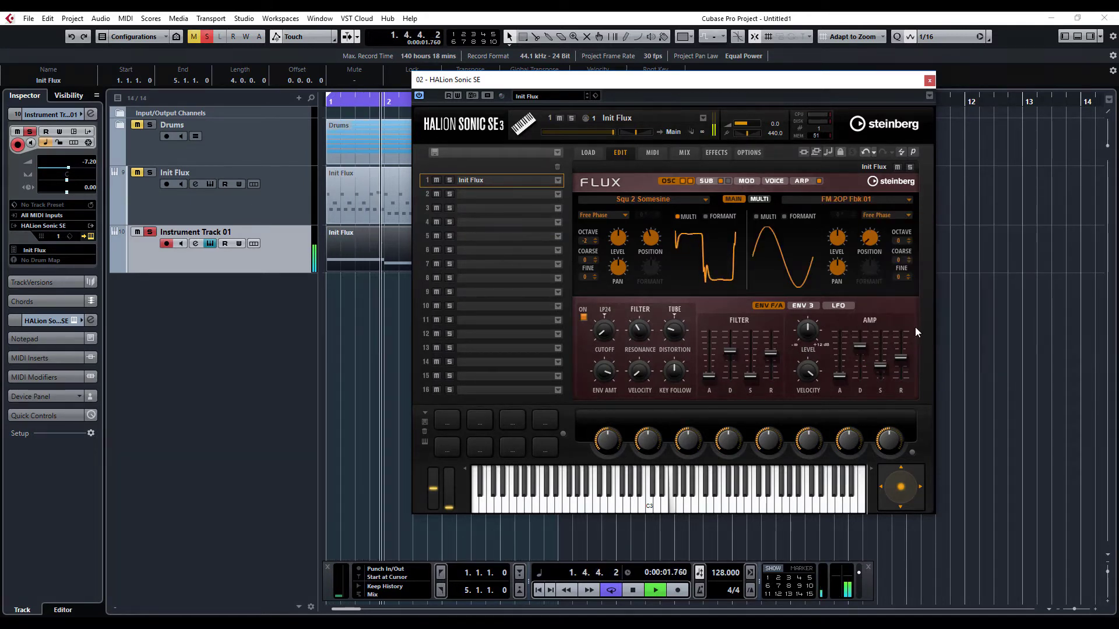
drag(872, 252, 872, 183)
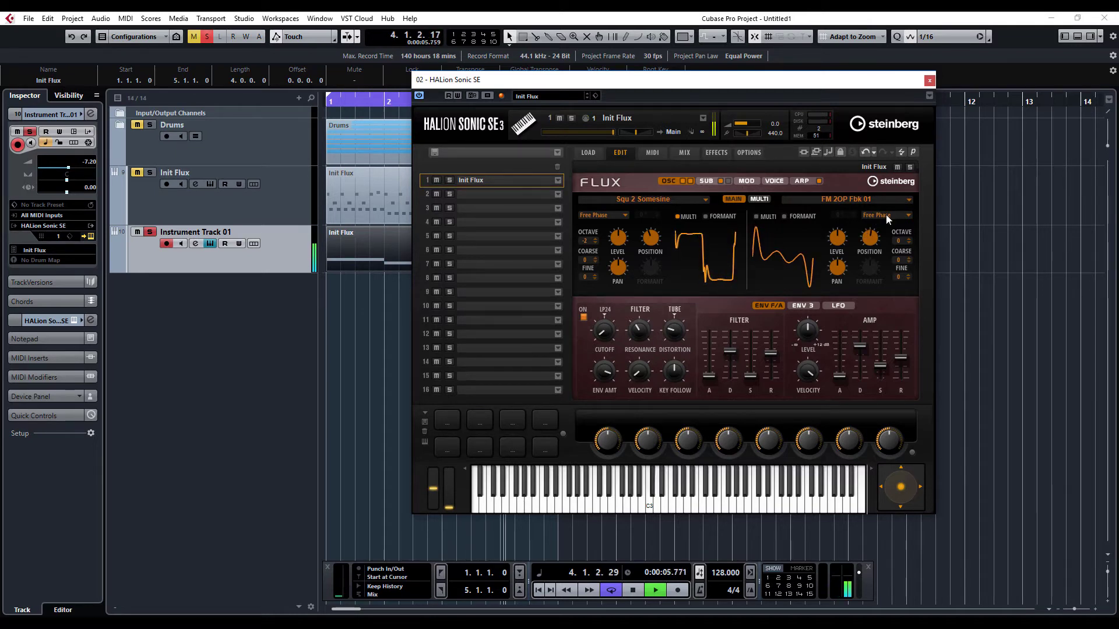
click(908, 242)
click(908, 242)
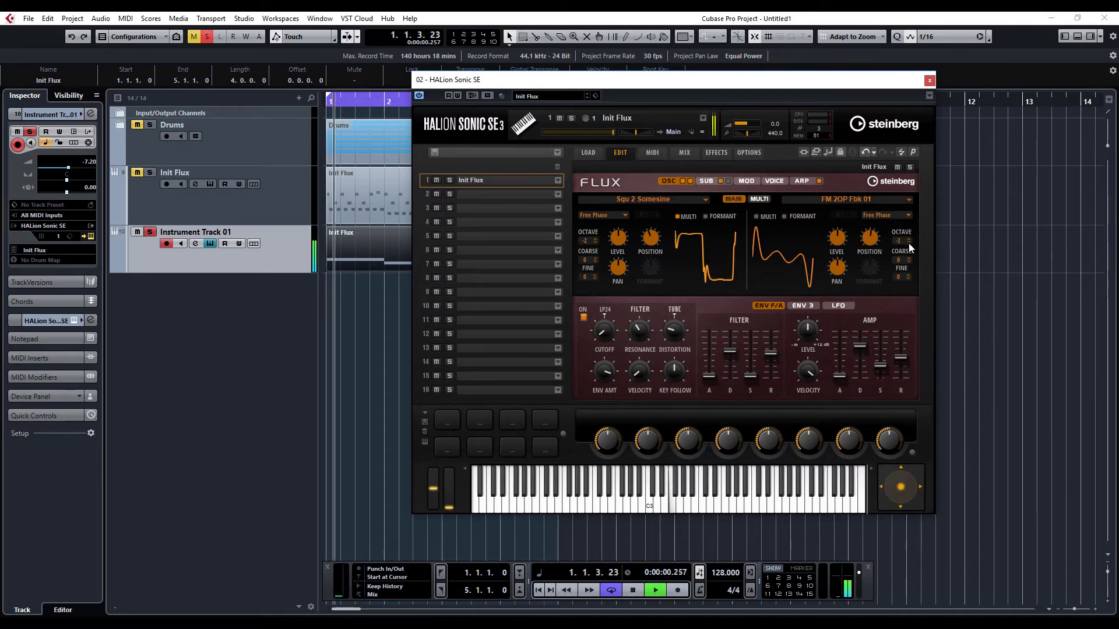
click(909, 239)
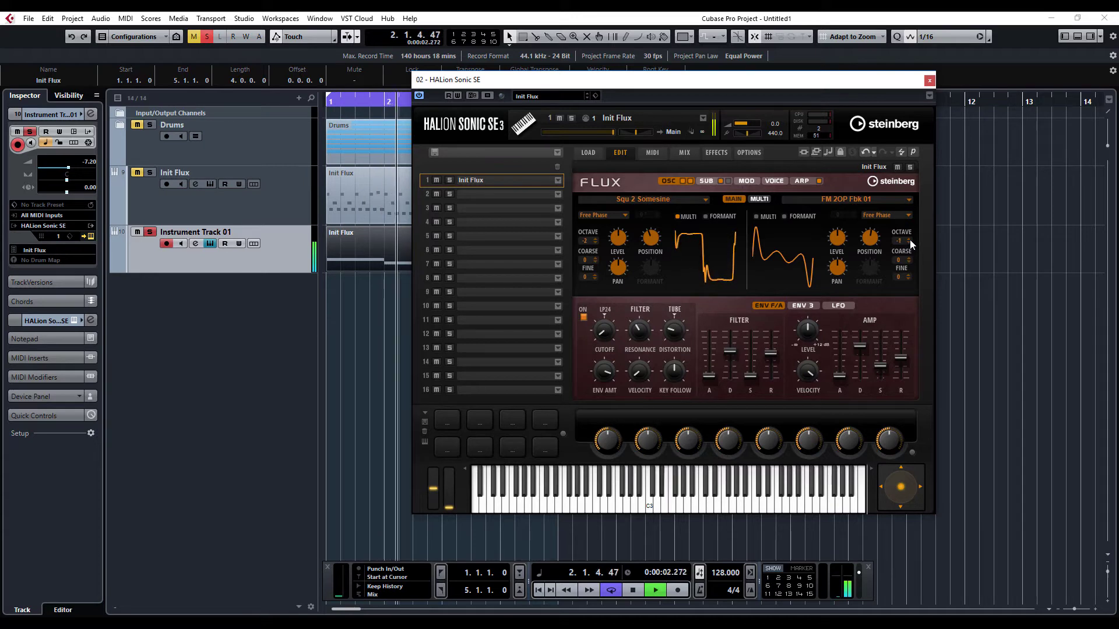
drag(831, 243, 822, 301)
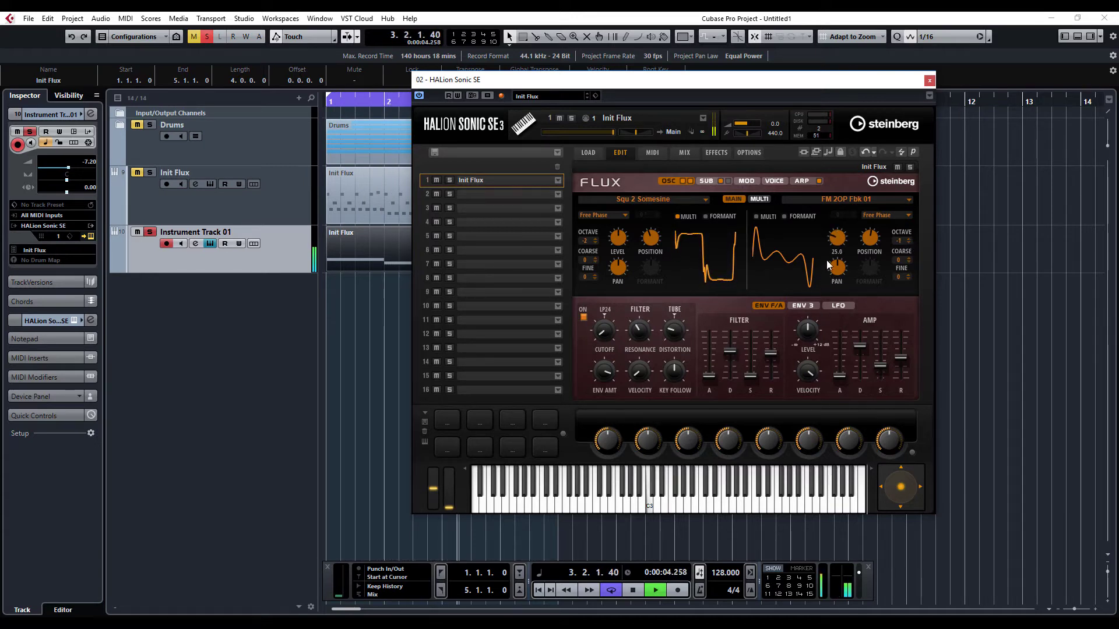
Step: Switch oscillator 2 to FM 2OP Fbk 04 at position 30.5, enable formant, and lower an octave
click(836, 201)
double_click(876, 325)
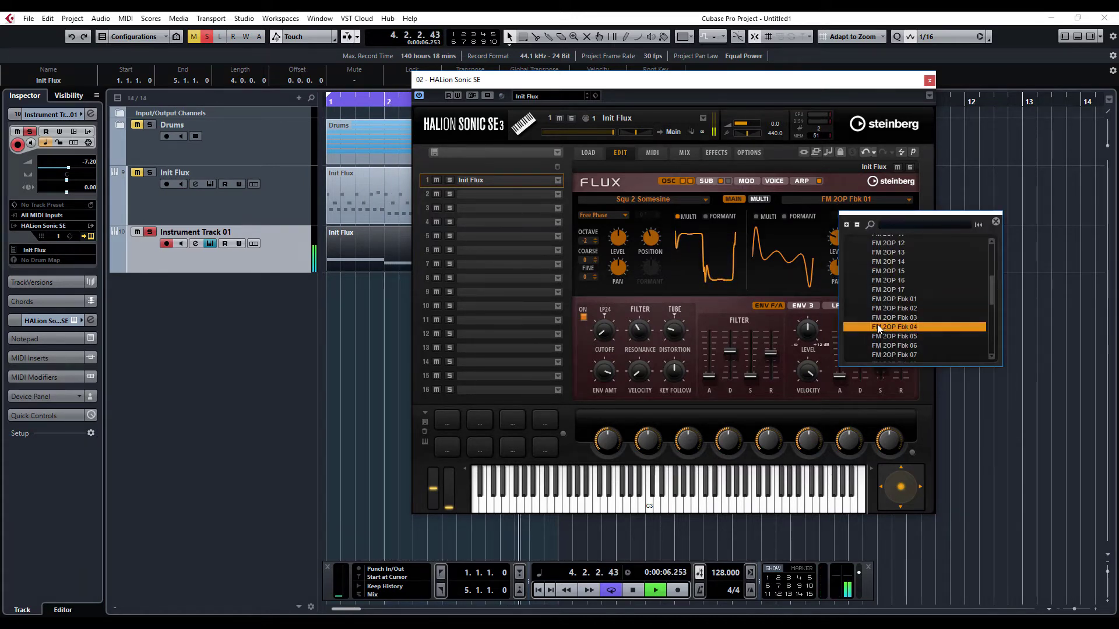
drag(864, 244, 788, 221)
click(787, 216)
drag(871, 268, 877, 229)
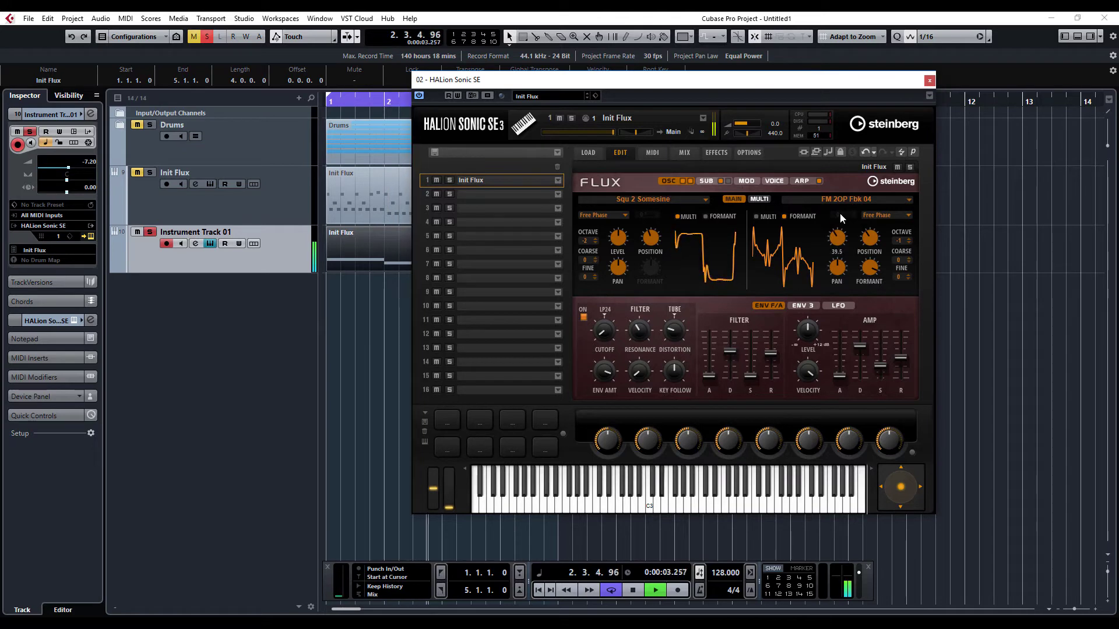
scroll(867, 272, up, 5)
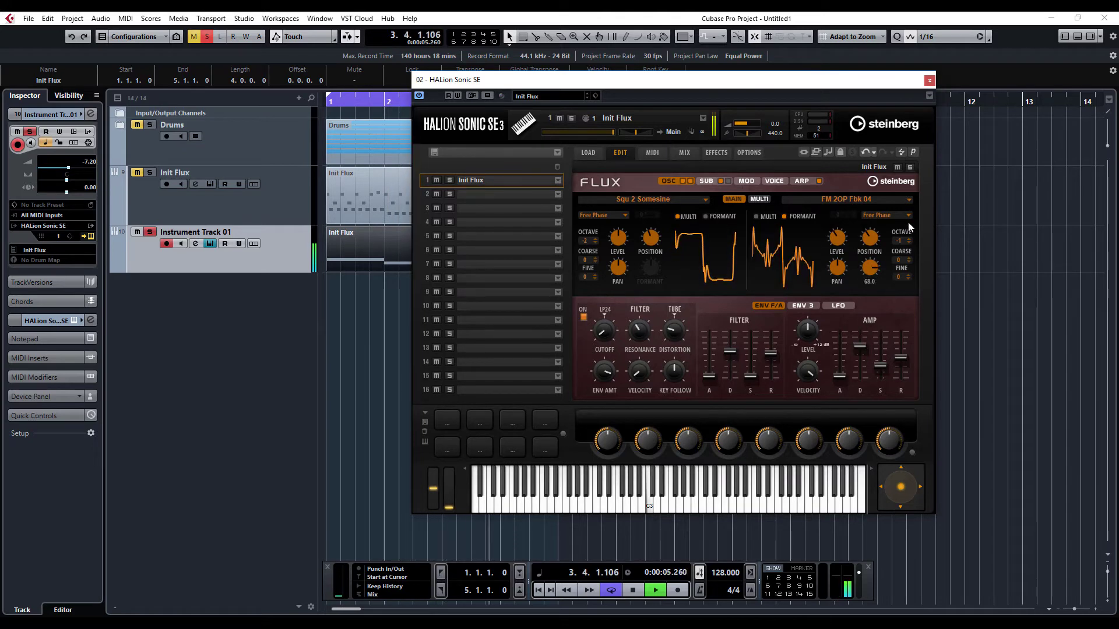
click(908, 244)
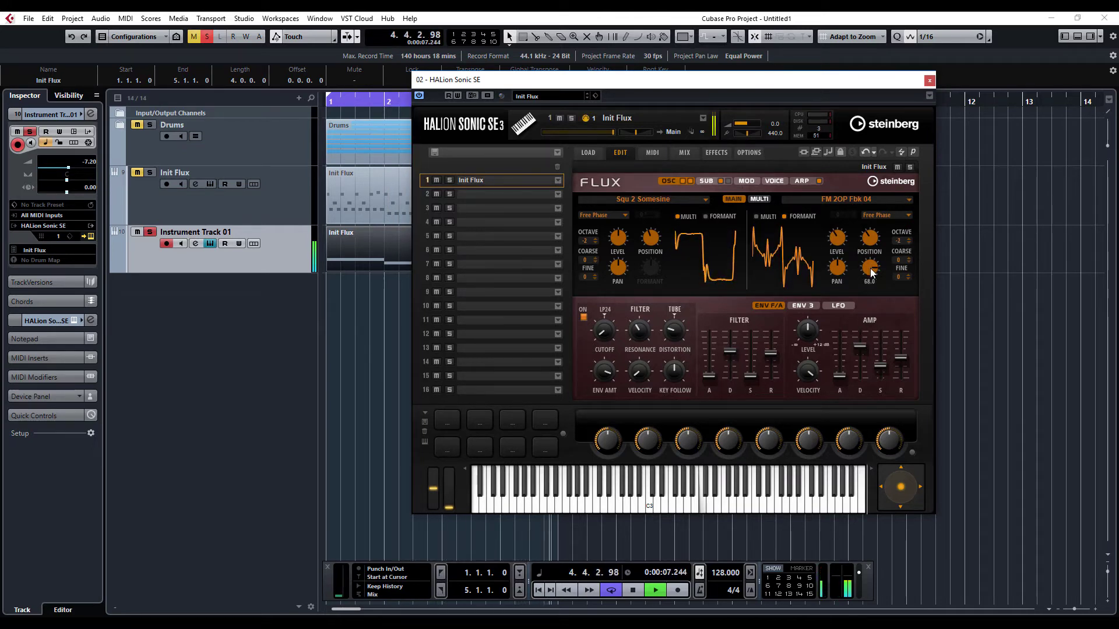
drag(869, 267, 872, 330)
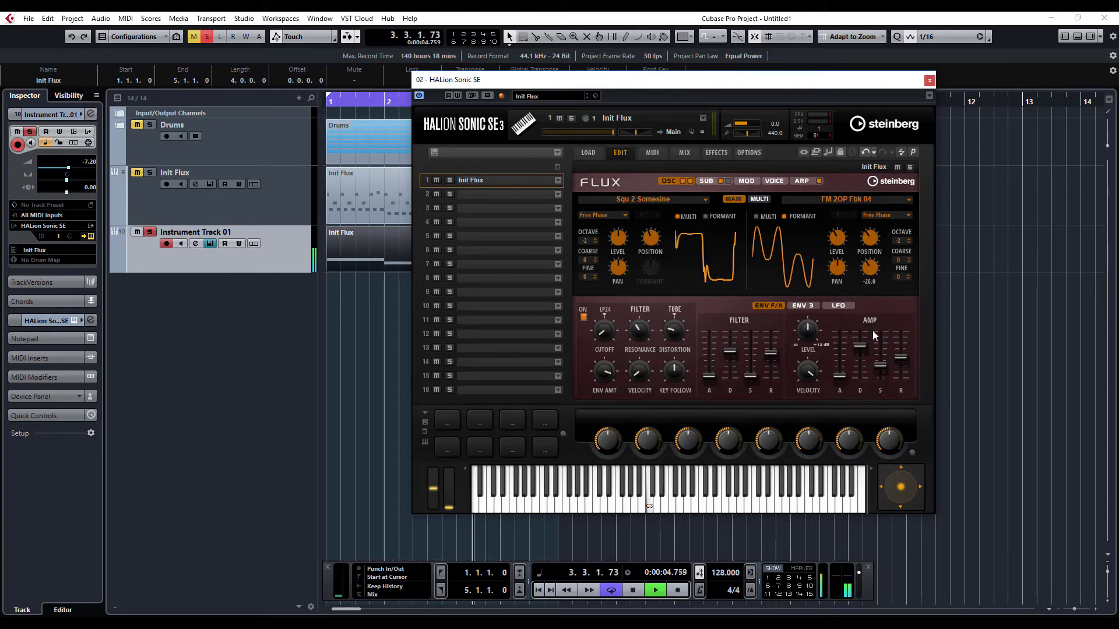
Step: Route LFO B to WT 2 Formant Shift in modulation row 2
click(747, 180)
click(630, 216)
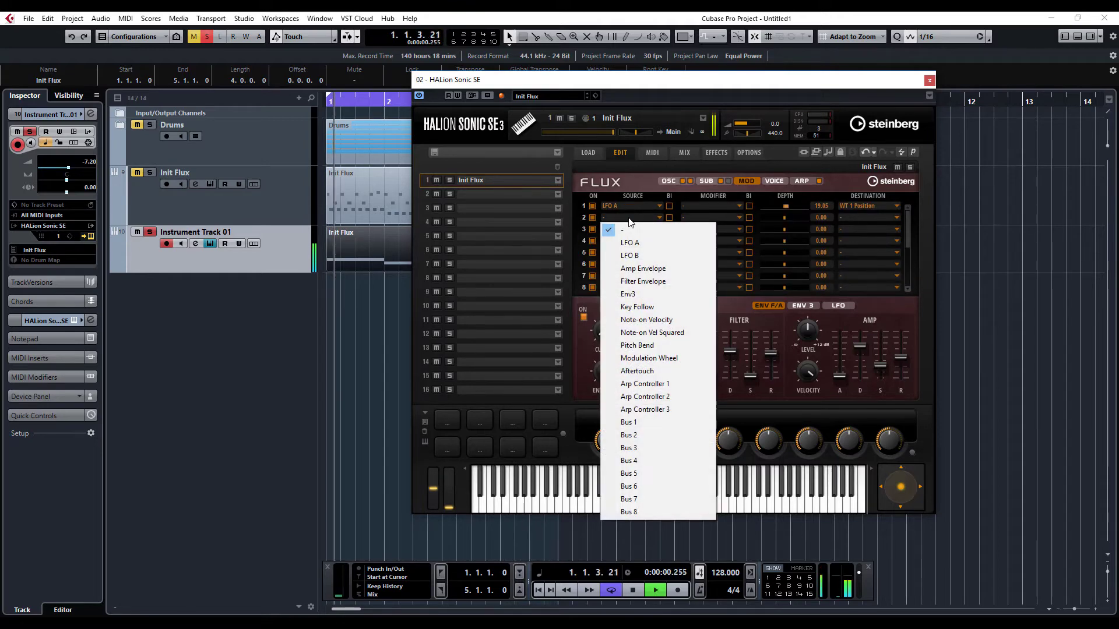
click(636, 254)
click(844, 217)
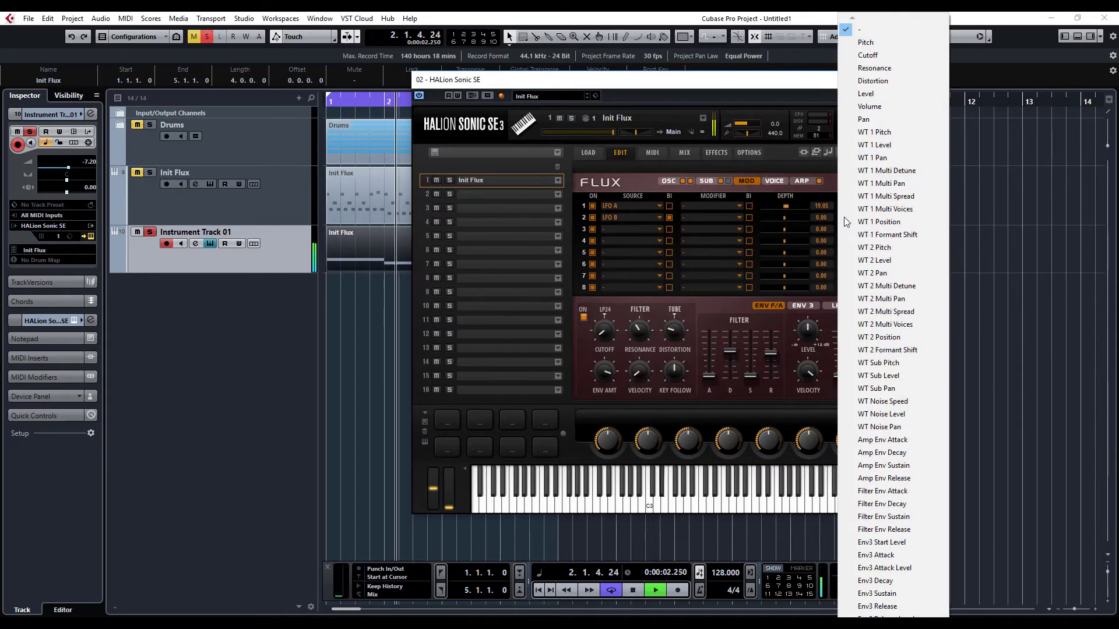
click(907, 349)
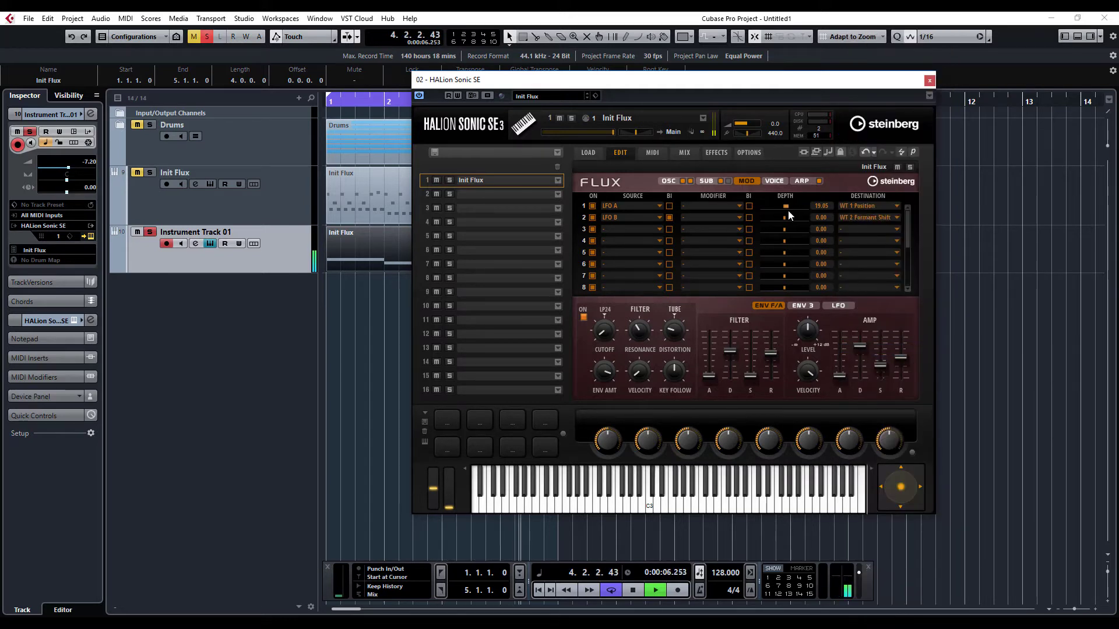
Step: Tempo-sync LFO A and LFO B, setting LFO B's note length to 4/4
click(669, 182)
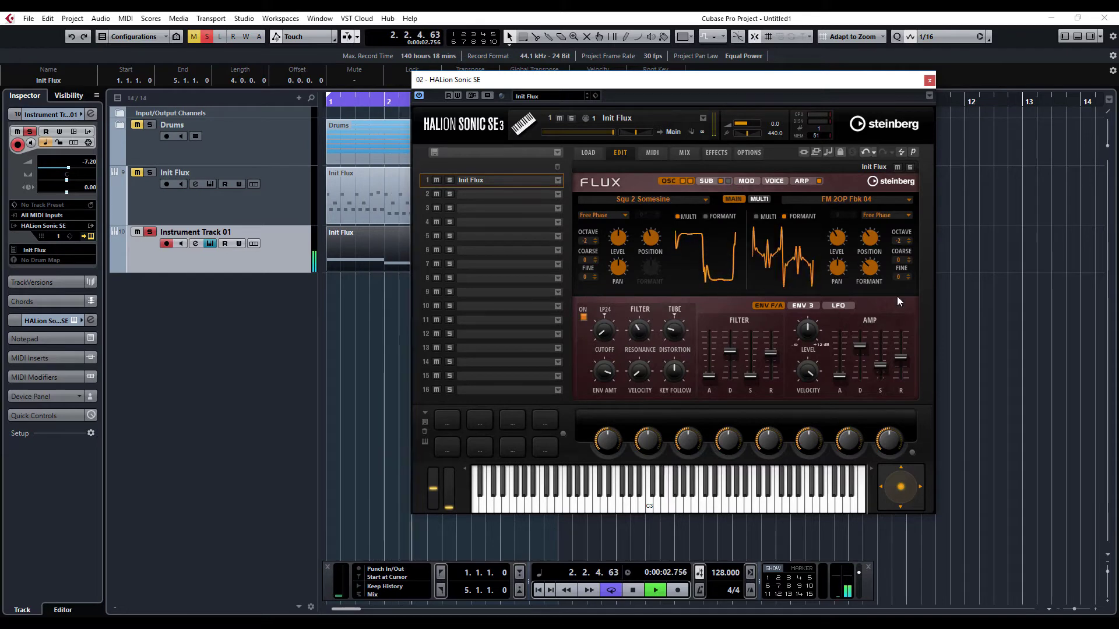
click(842, 307)
click(772, 331)
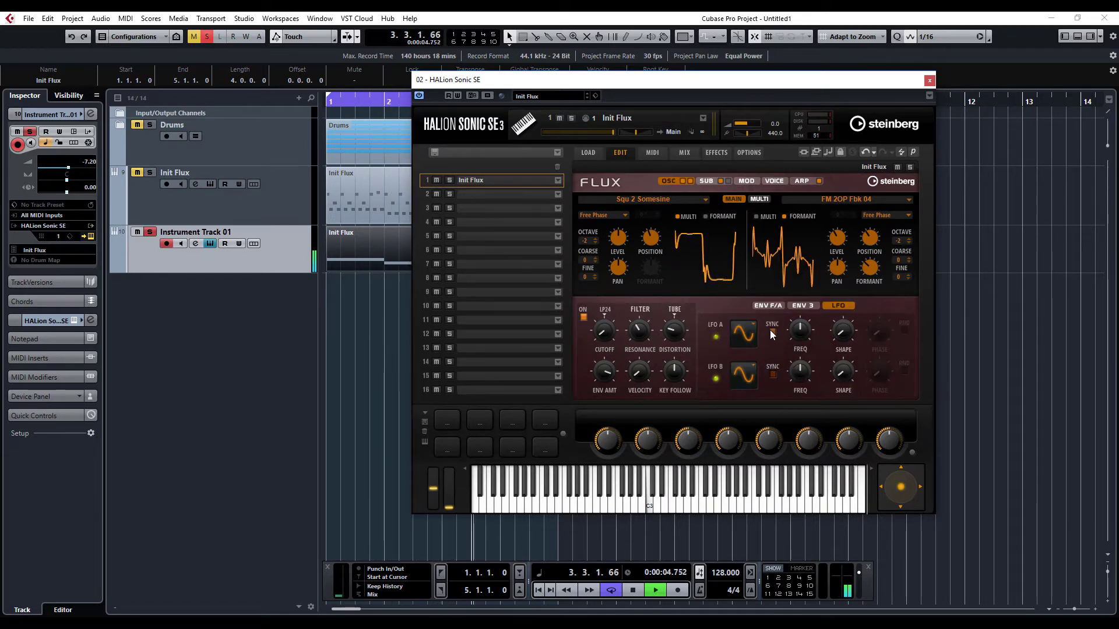
click(772, 375)
click(797, 386)
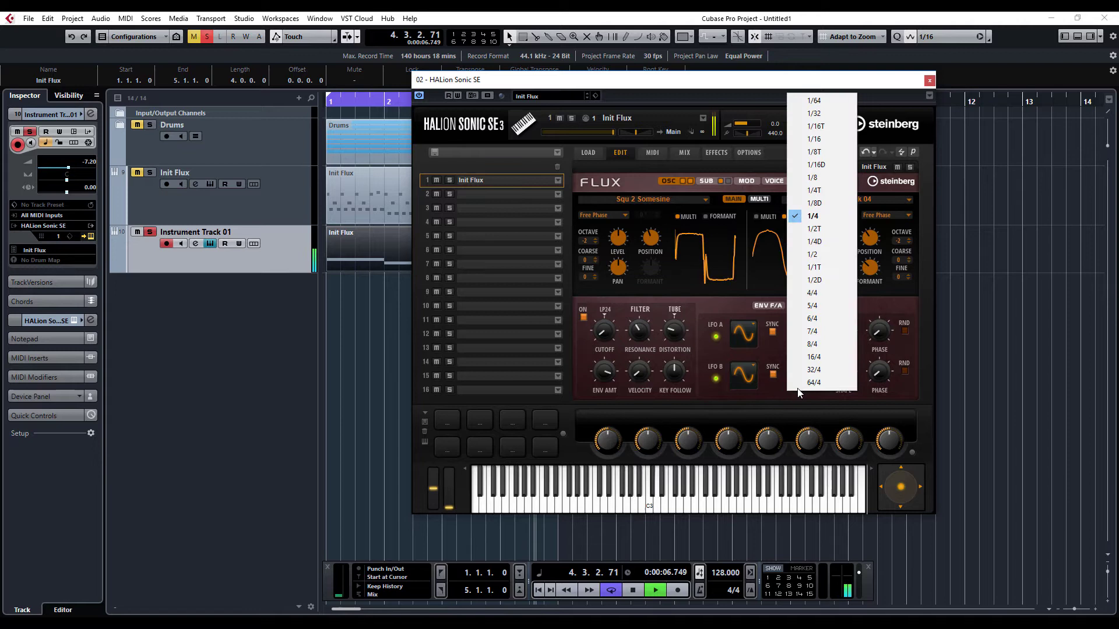
click(830, 297)
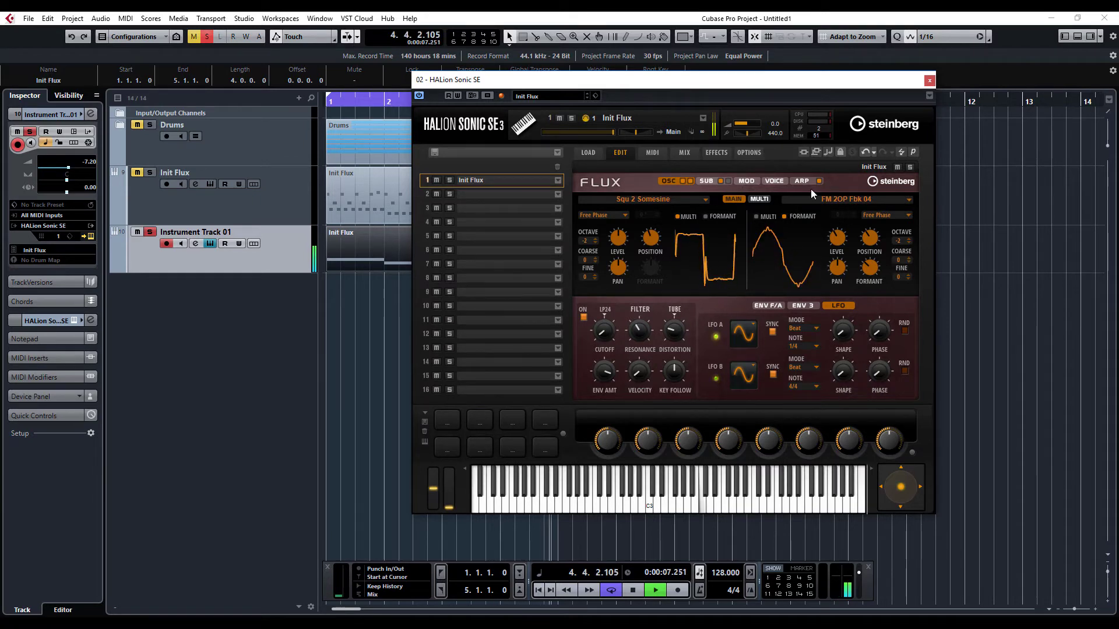
Step: Lower row 2 modulation depth to 18.85 and set the filter envelope amount to 61
click(745, 181)
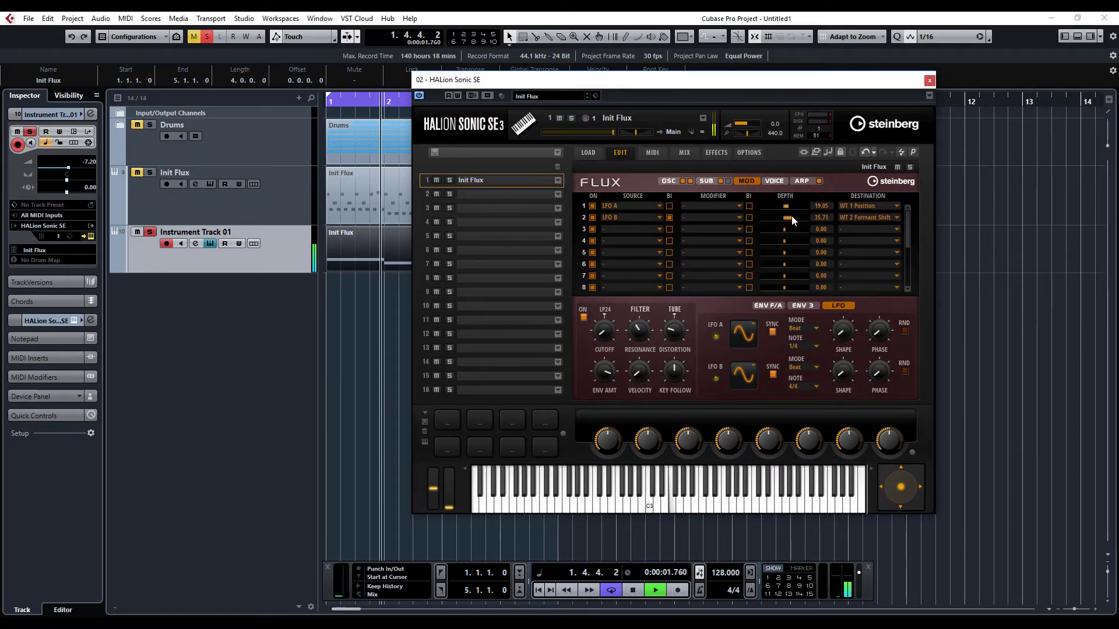
drag(790, 222, 771, 229)
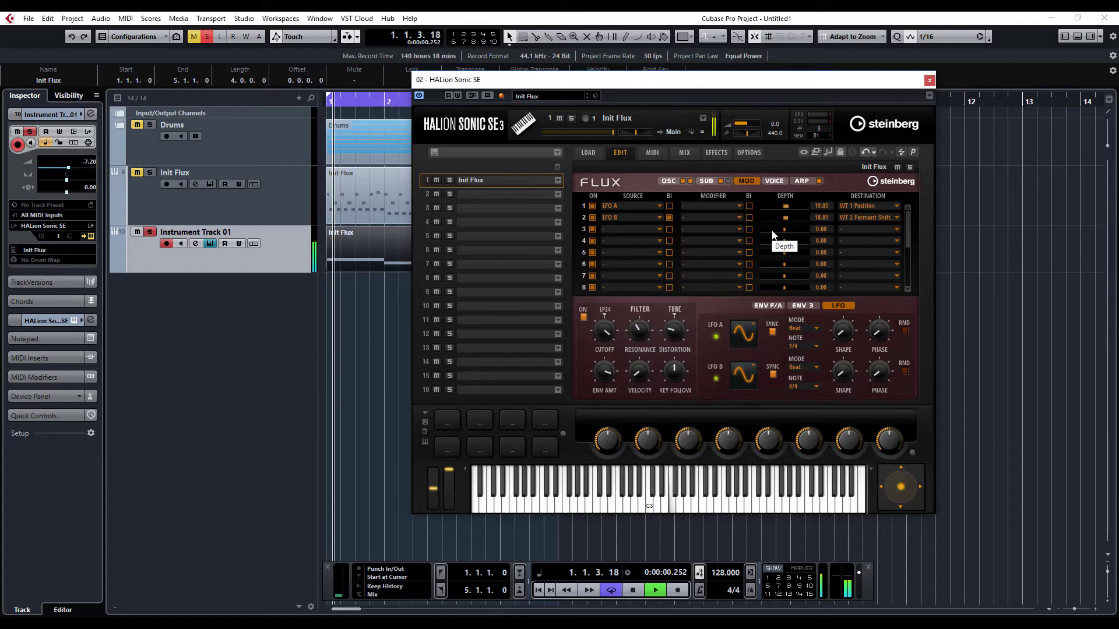
drag(613, 375, 613, 383)
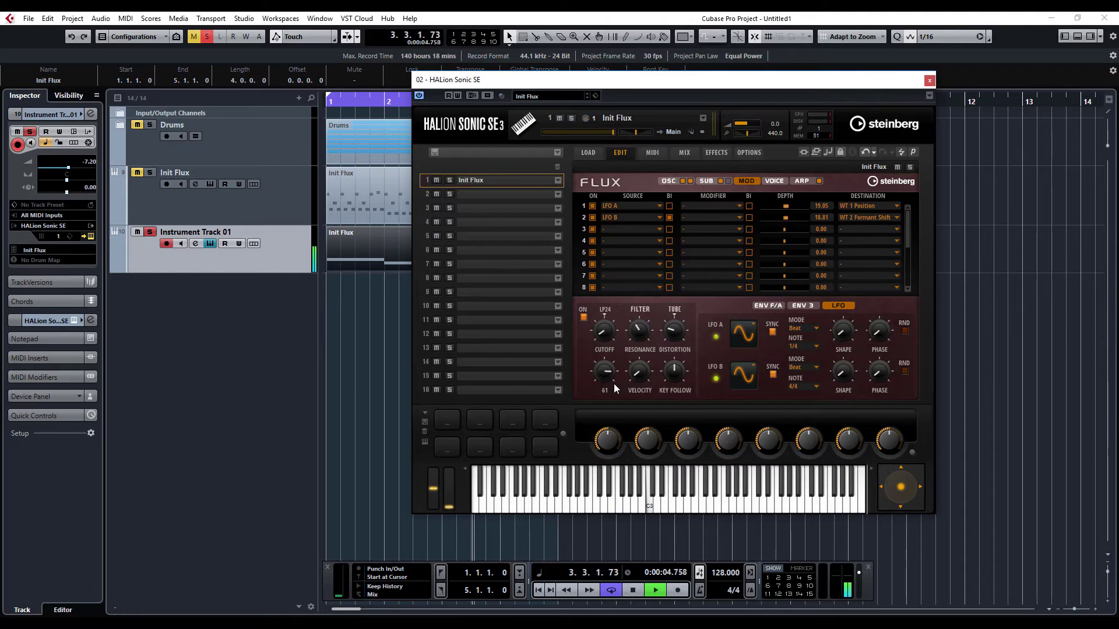
Step: Unmute Init Flux, solo the Drums track, then clear all soloing
click(136, 173)
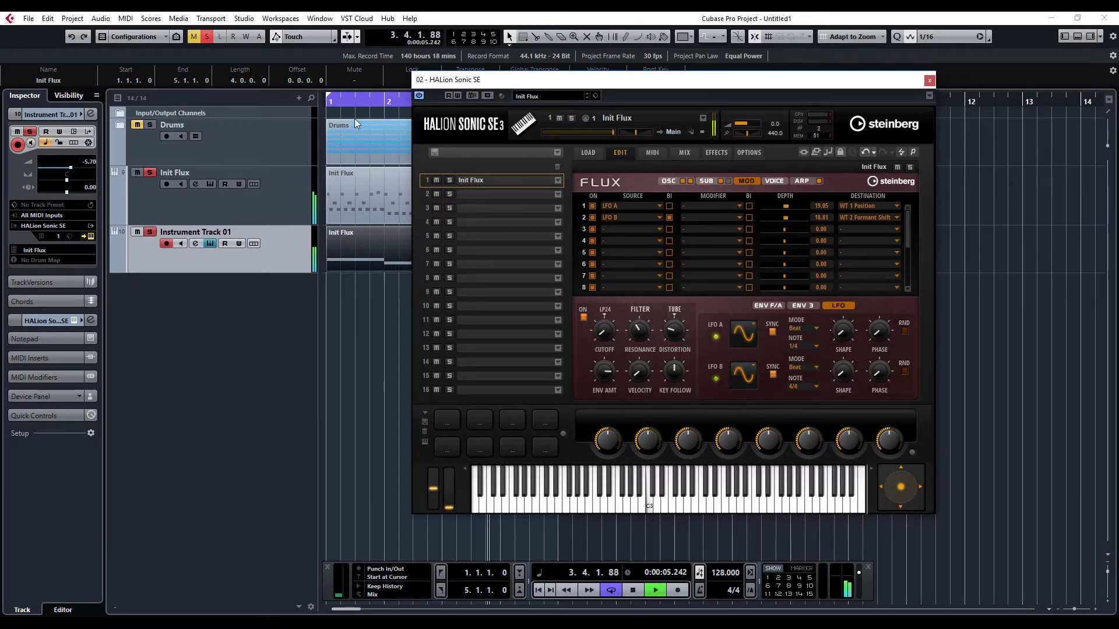
click(150, 124)
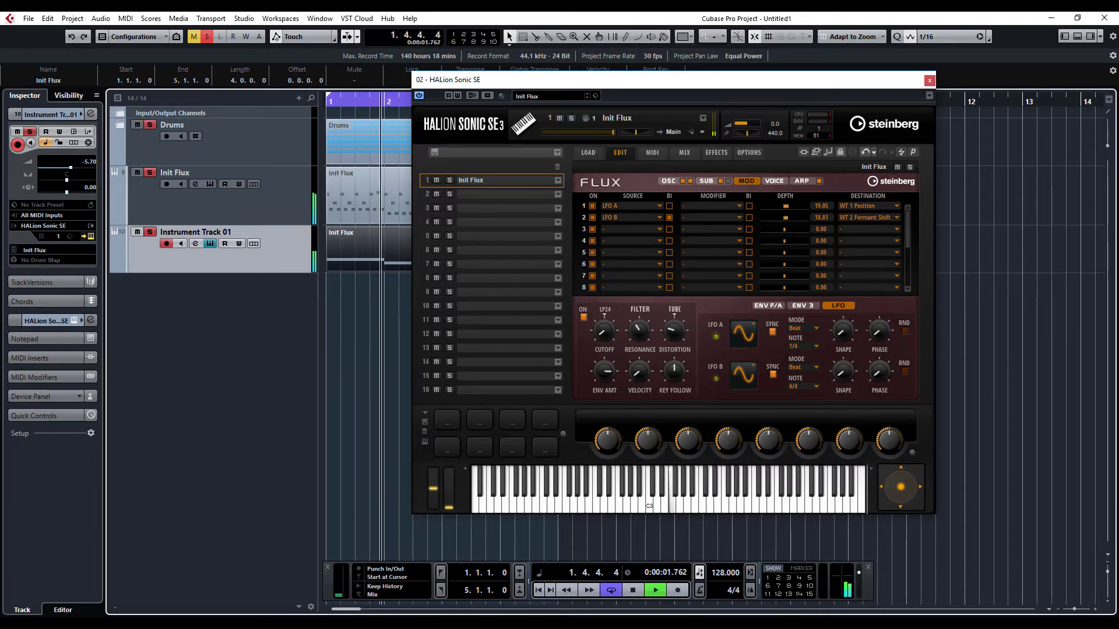
click(205, 38)
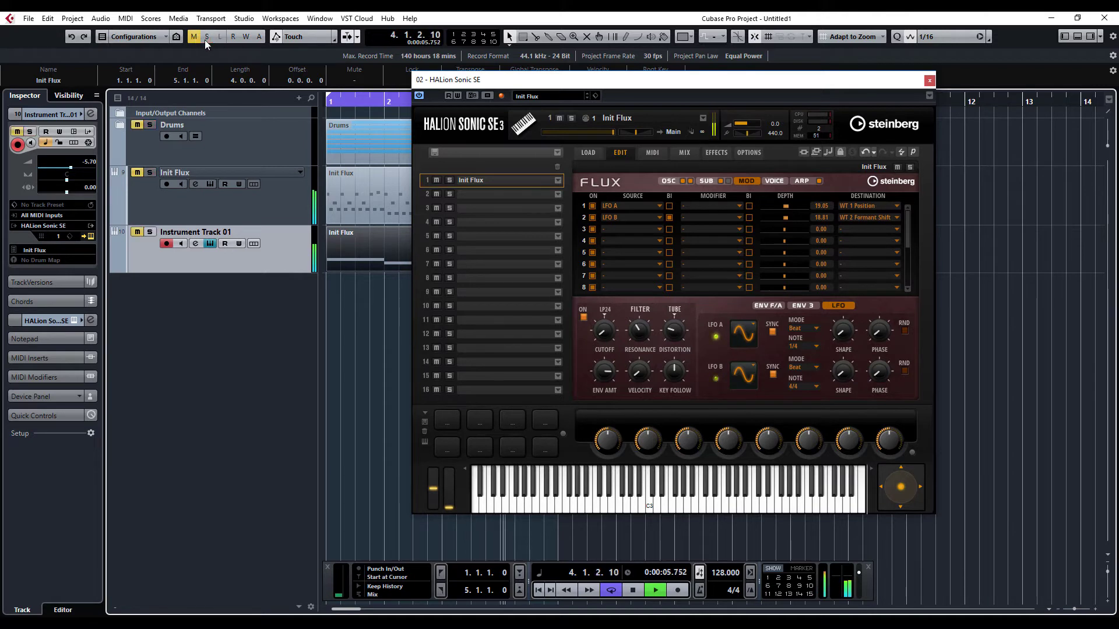
Step: Unmute the Drums folder, select Instrument Track 01, and mute Init Flux
click(135, 125)
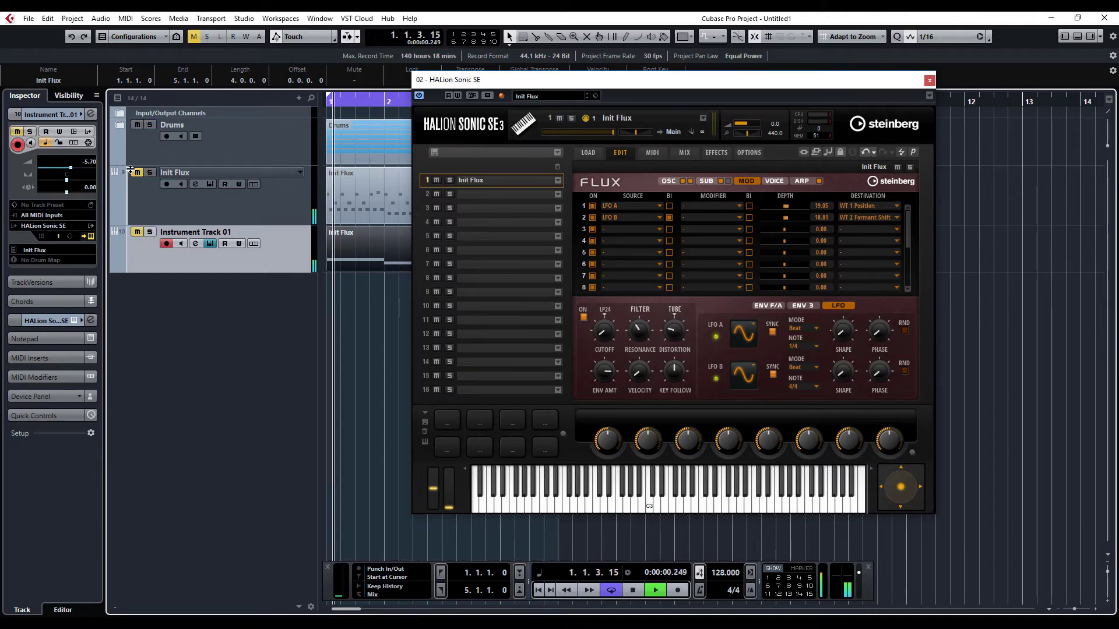
click(121, 132)
click(121, 128)
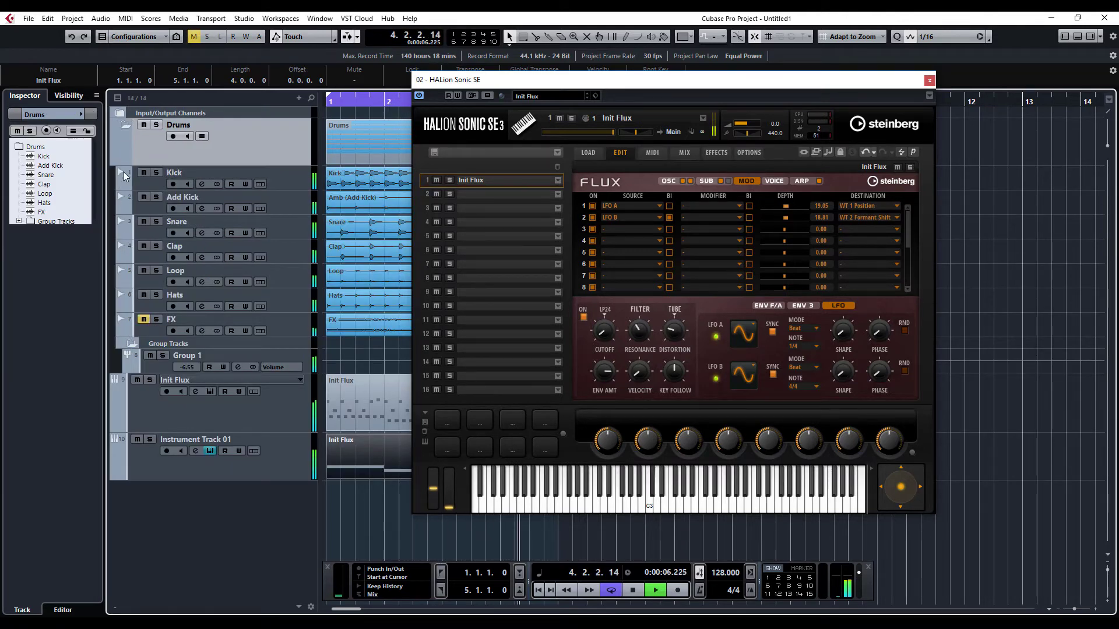
click(125, 126)
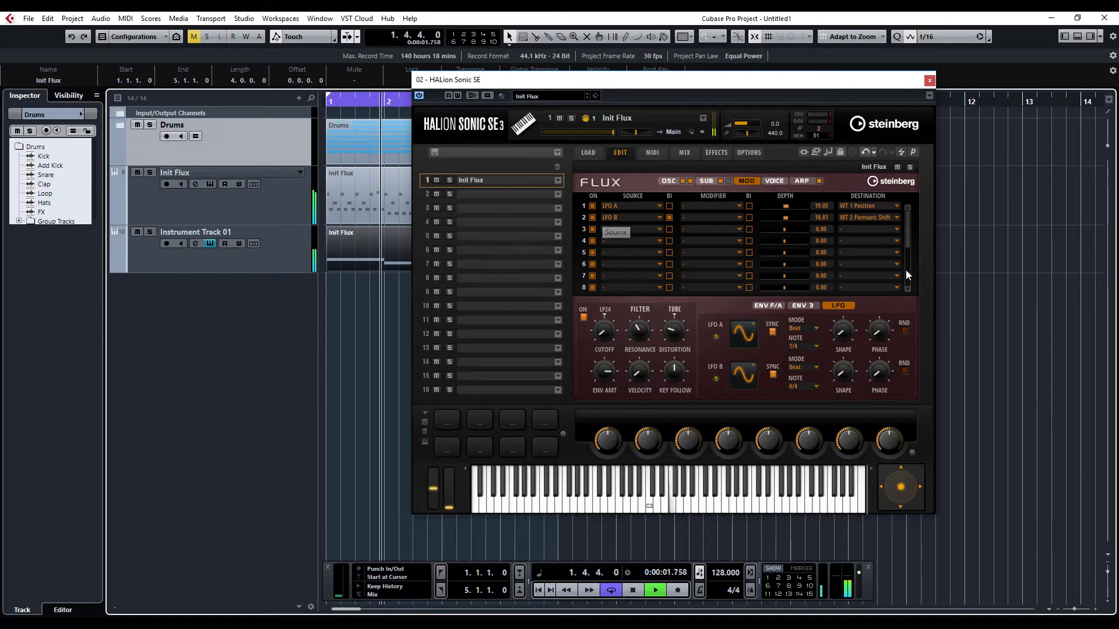
click(292, 269)
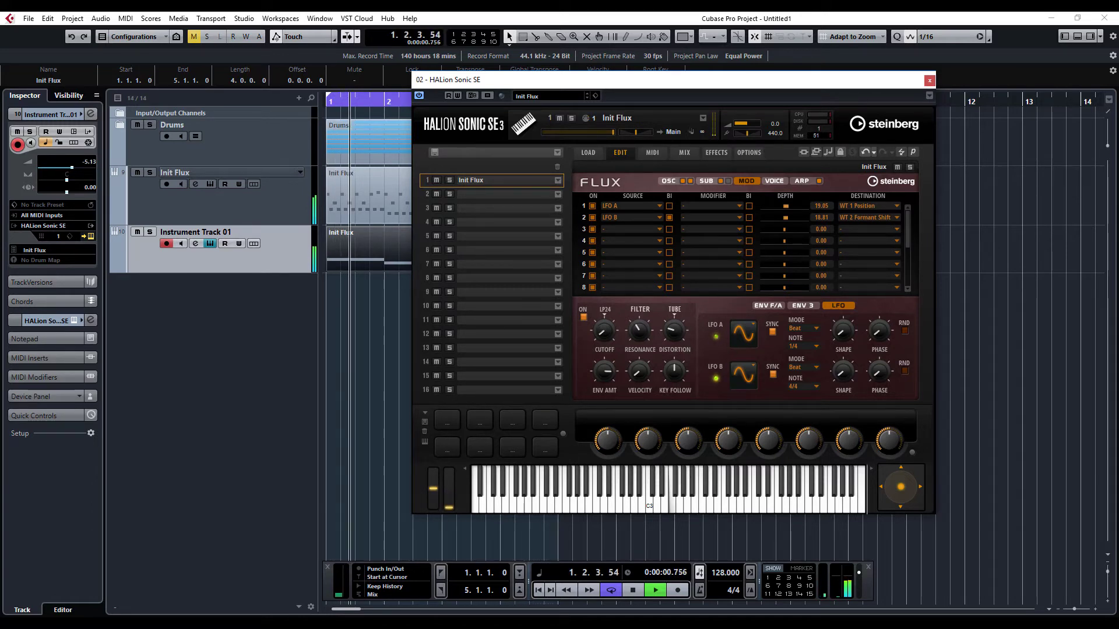
click(137, 172)
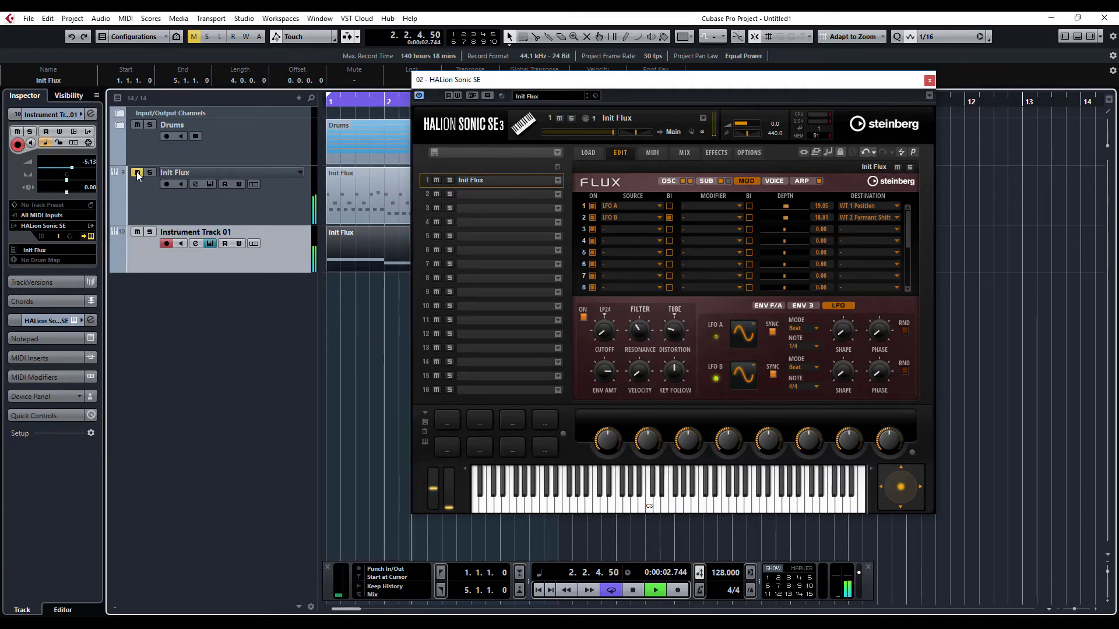
Step: Raise the Flux arp gate scale to 184.6 and set its range to one octave
click(801, 181)
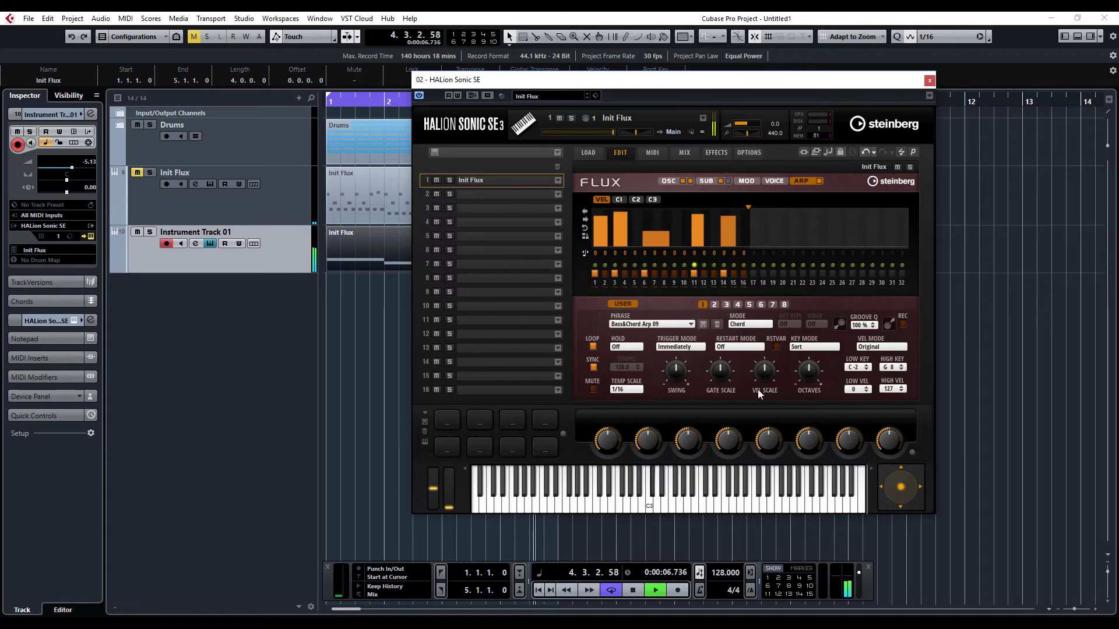
drag(709, 374, 722, 410)
mouse_move(808, 374)
drag(809, 374, 814, 359)
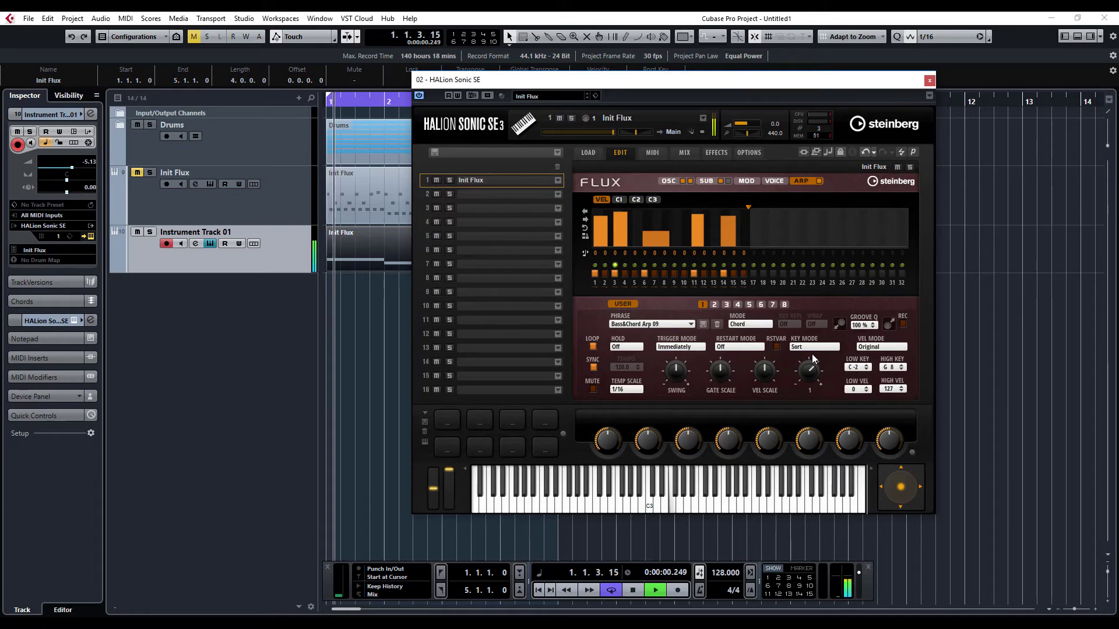
Step: Increase the arp swing to 31, unmute Init Flux, and stop playback
mouse_move(721, 373)
mouse_move(685, 372)
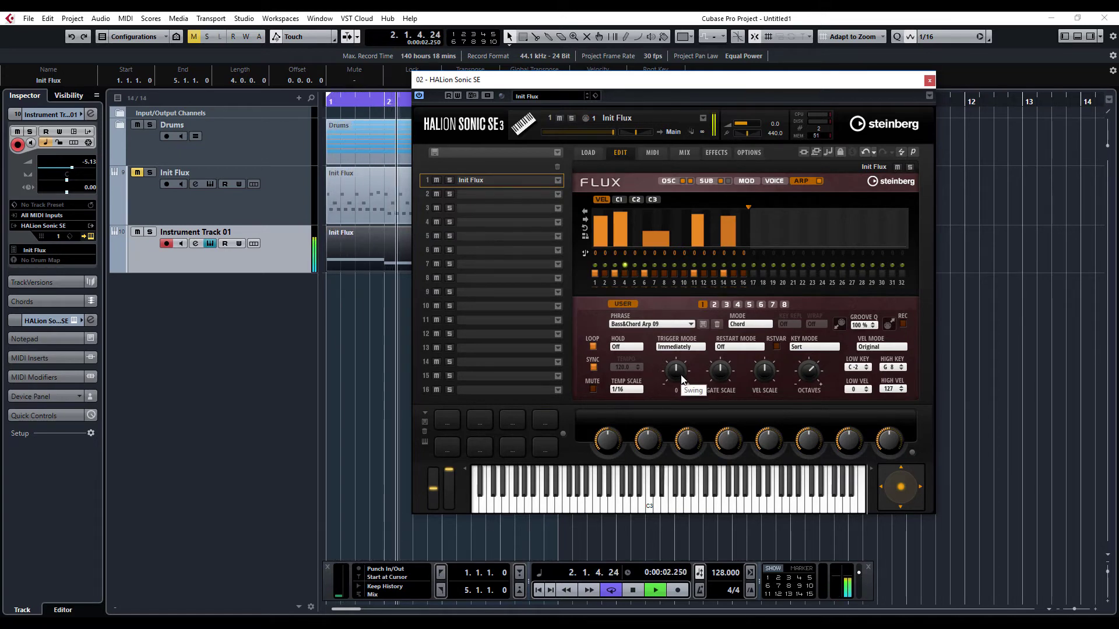
drag(684, 371, 686, 361)
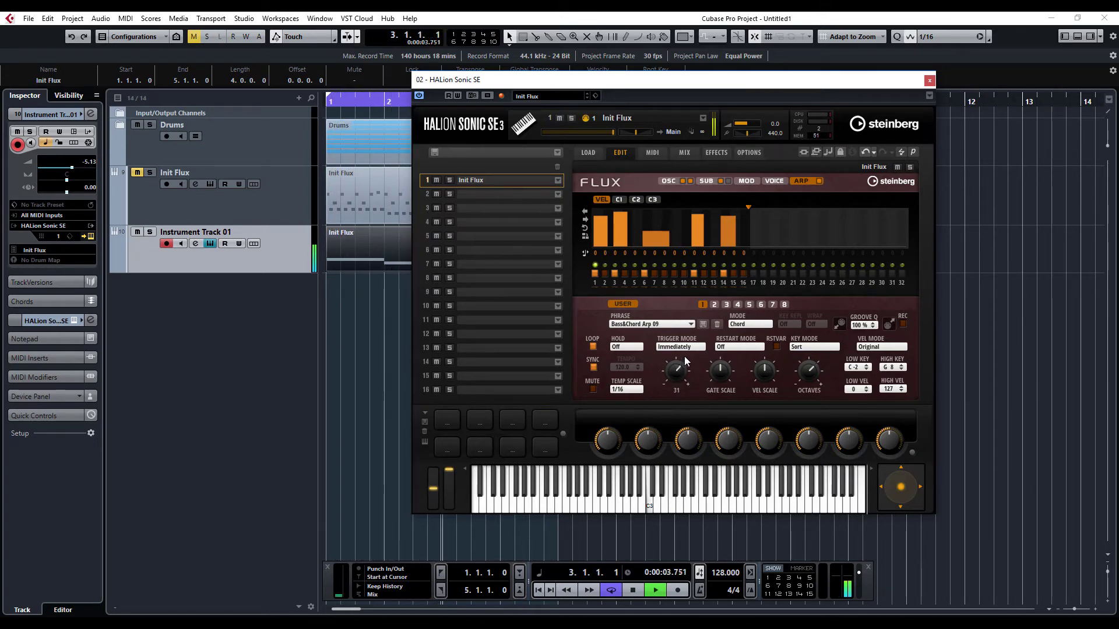
click(136, 173)
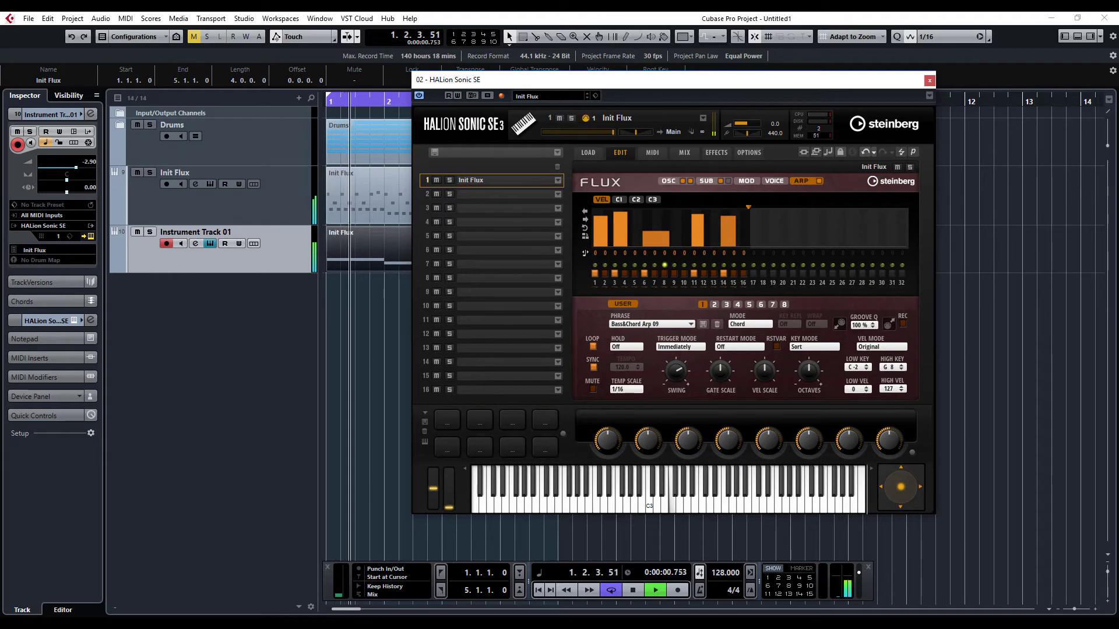
key(space)
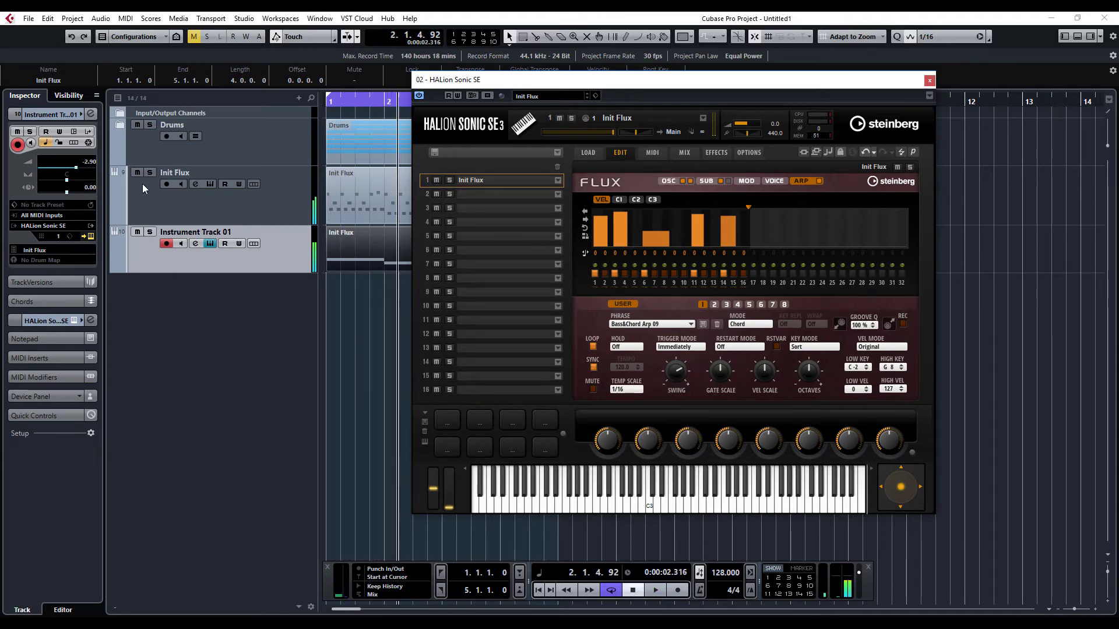
Step: Solo Instrument Track 01 and load Multi Delay into HALion's Main FX1 insert
click(149, 233)
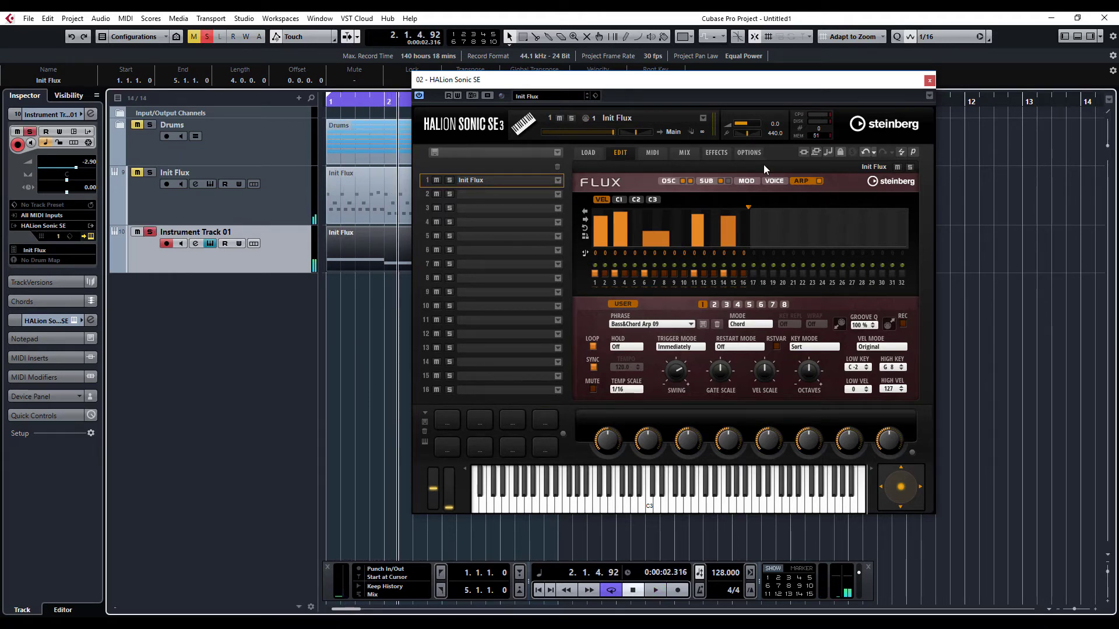
click(715, 153)
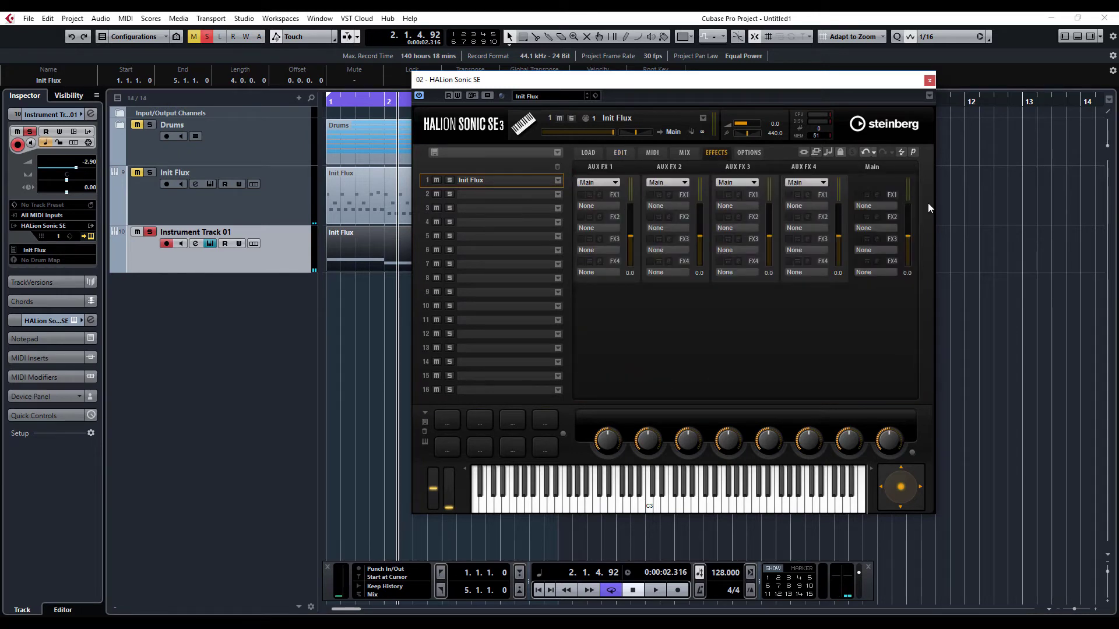
click(869, 207)
click(887, 268)
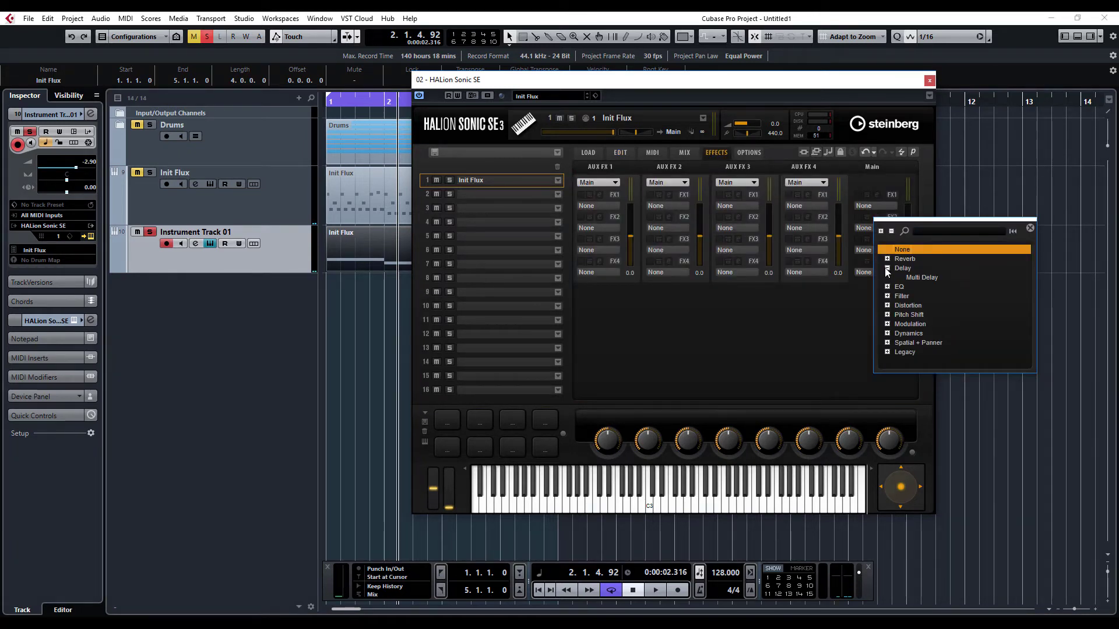
double_click(920, 278)
key(space)
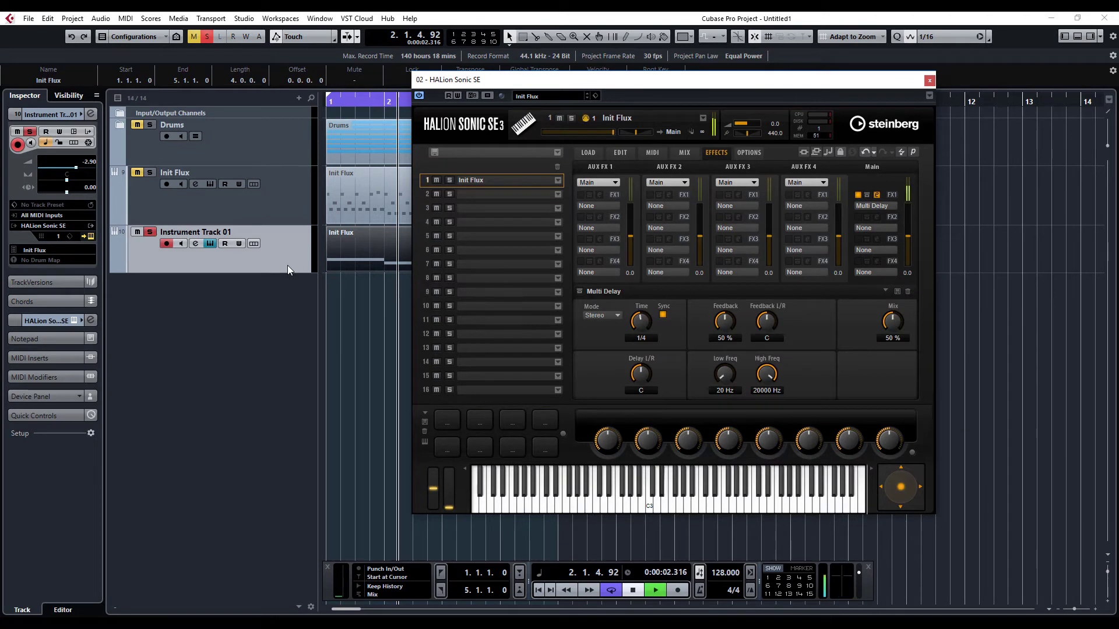
Step: Set the Multi Delay to 1/8 time, 16 % feedback, 9 % mix, 515 Hz low frequency
drag(892, 321, 888, 385)
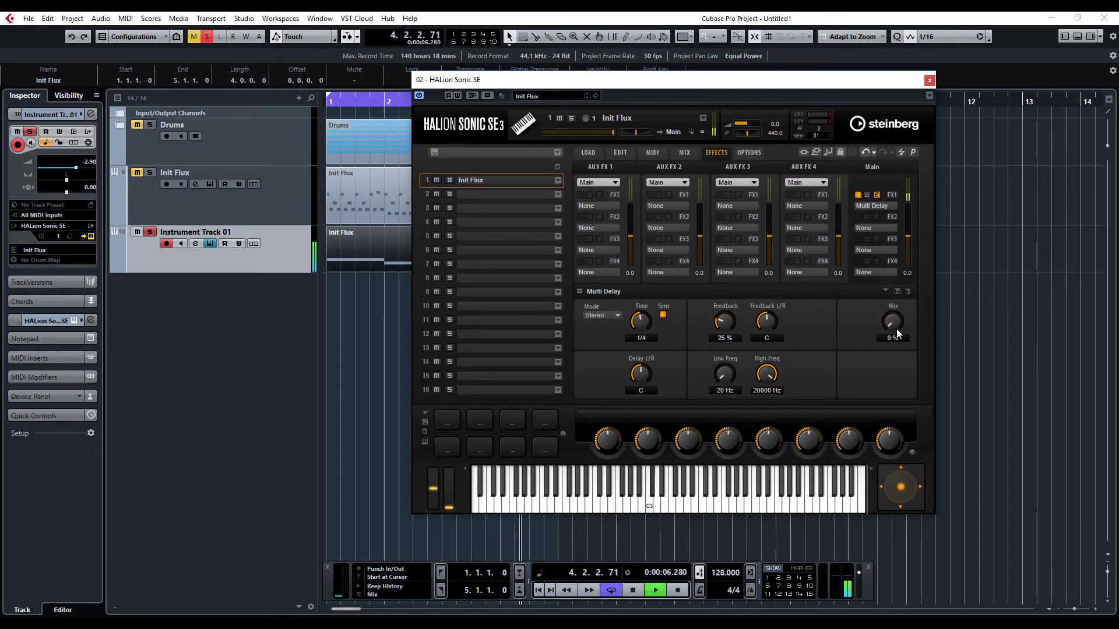
drag(896, 325, 892, 313)
drag(640, 324, 645, 340)
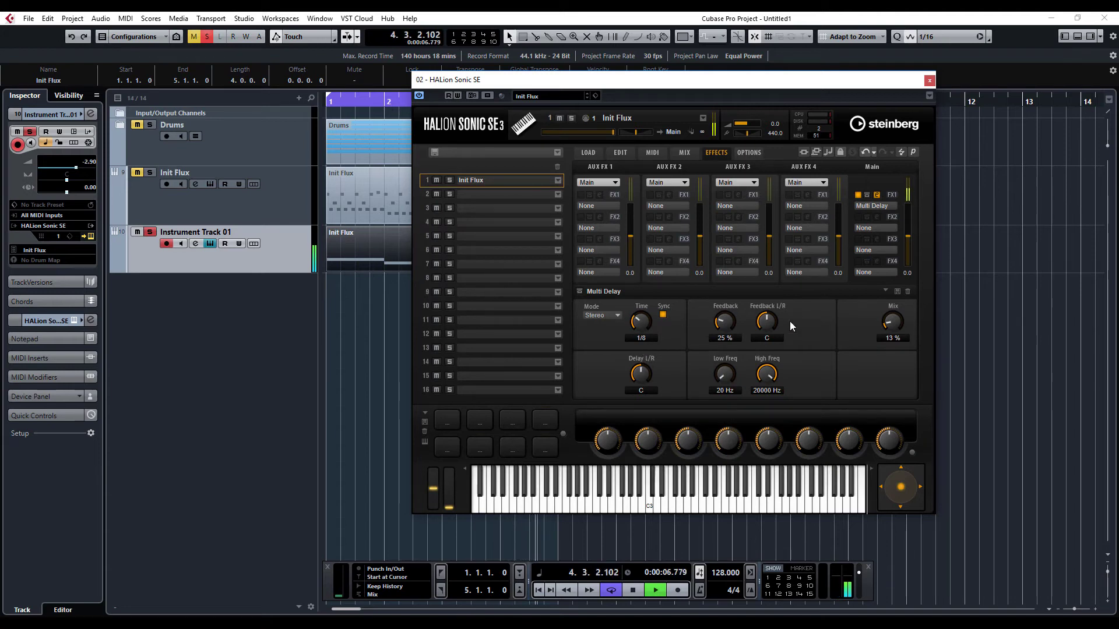
drag(771, 324, 723, 337)
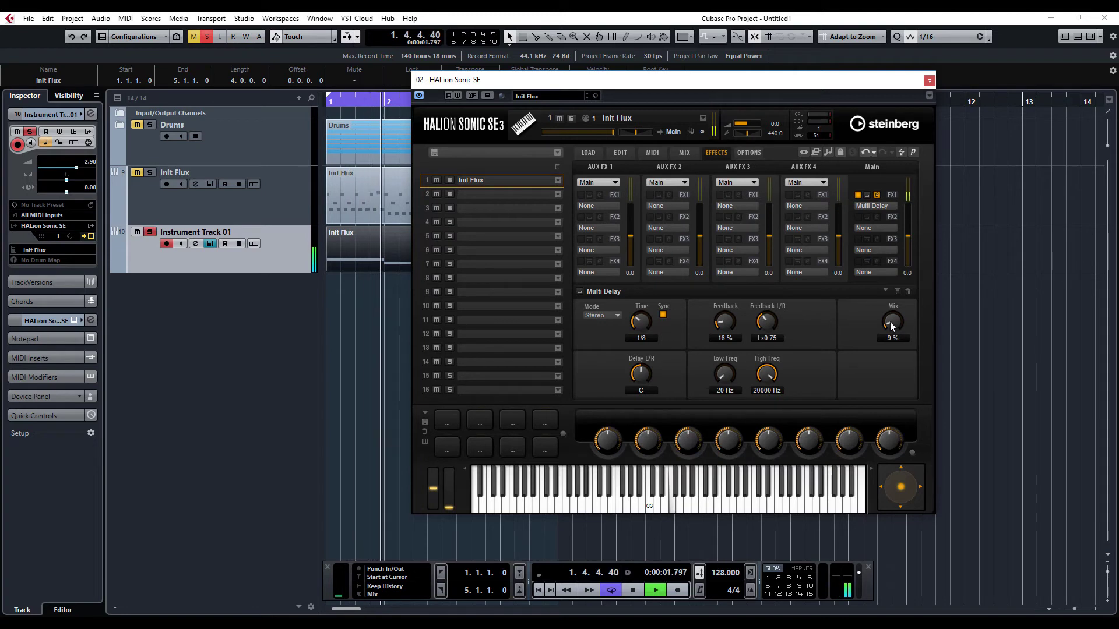
drag(724, 376, 728, 347)
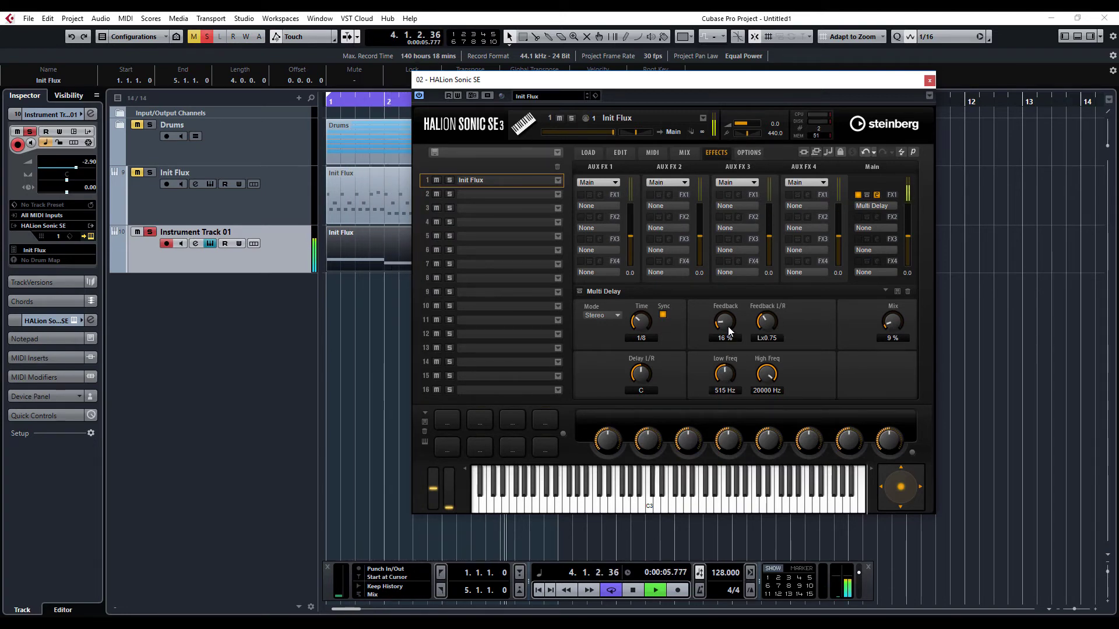
Step: Load REVerence into Main FX2, settle its mix around 6 %, and unsolo Instrument Track 01
click(879, 229)
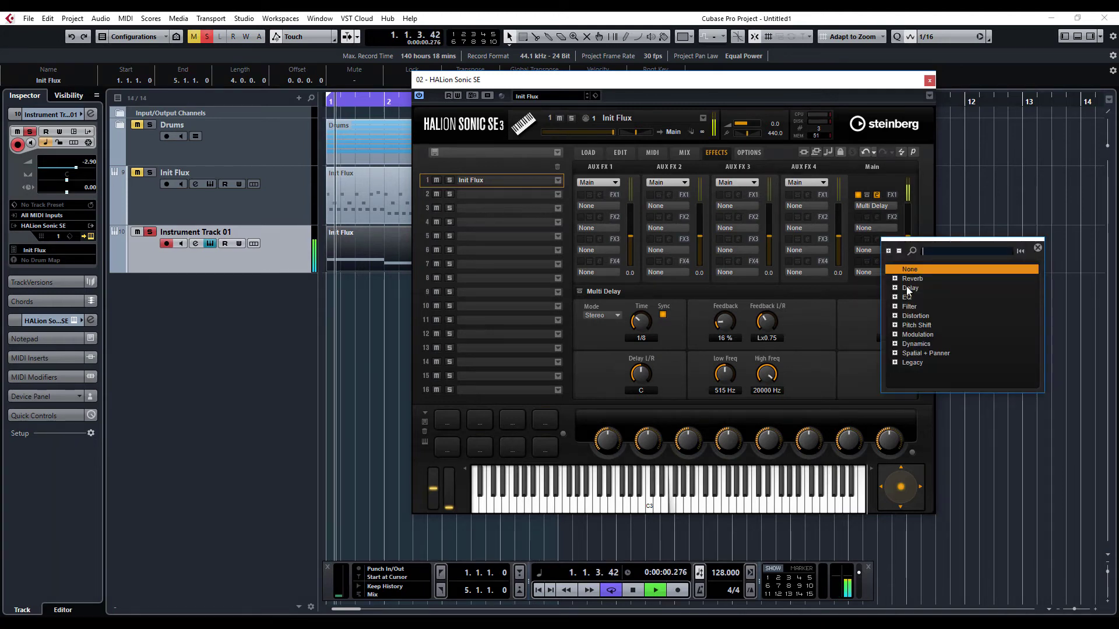
click(911, 278)
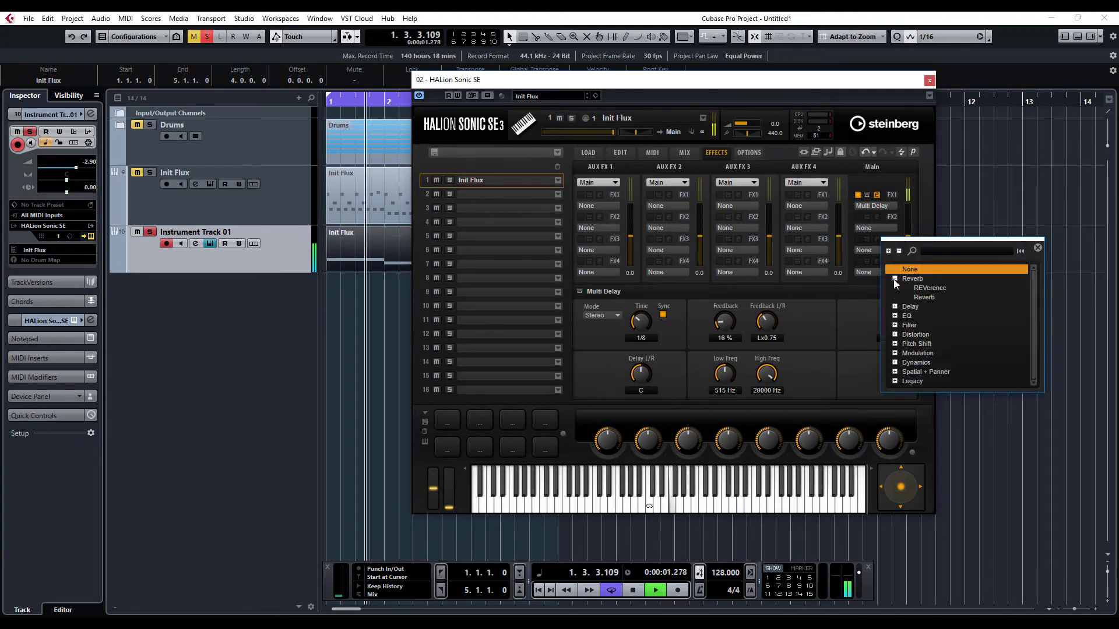
click(931, 288)
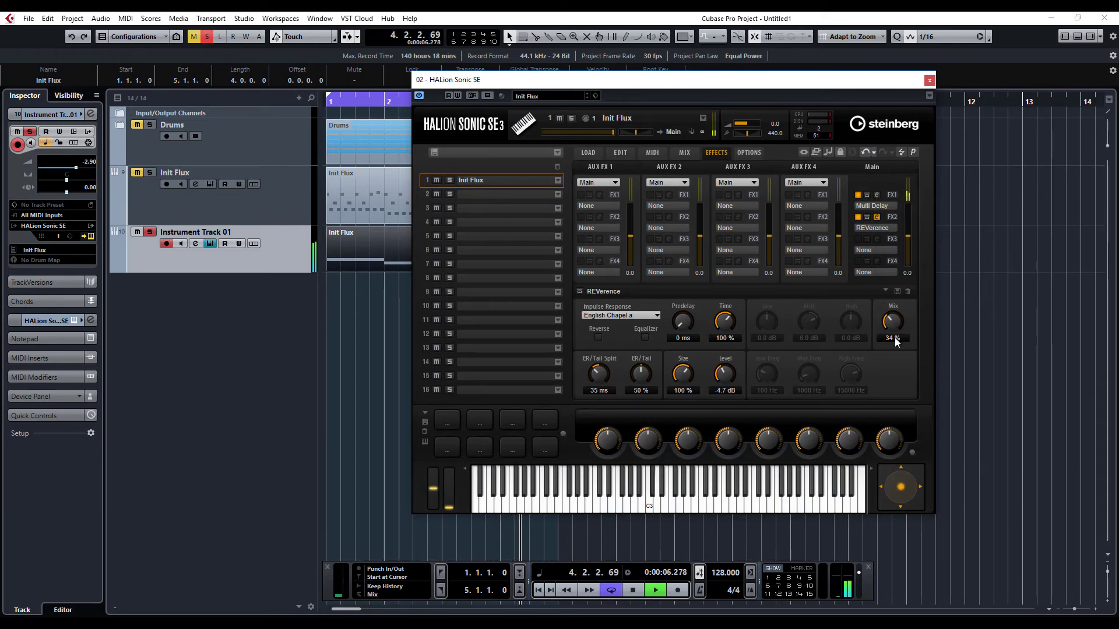
drag(891, 357, 889, 369)
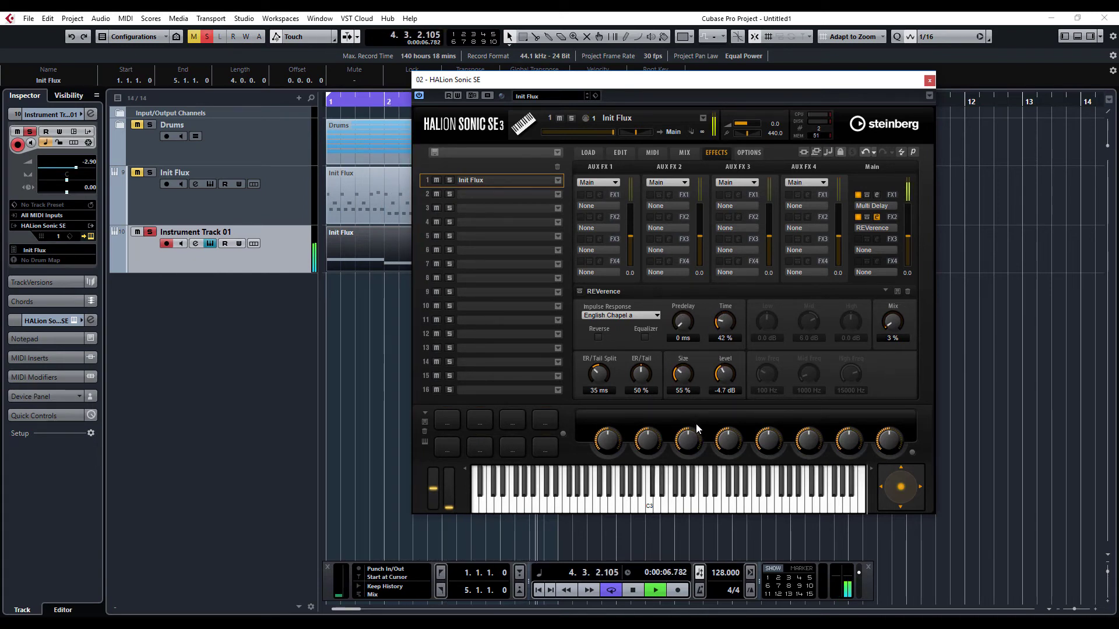
drag(887, 325, 903, 275)
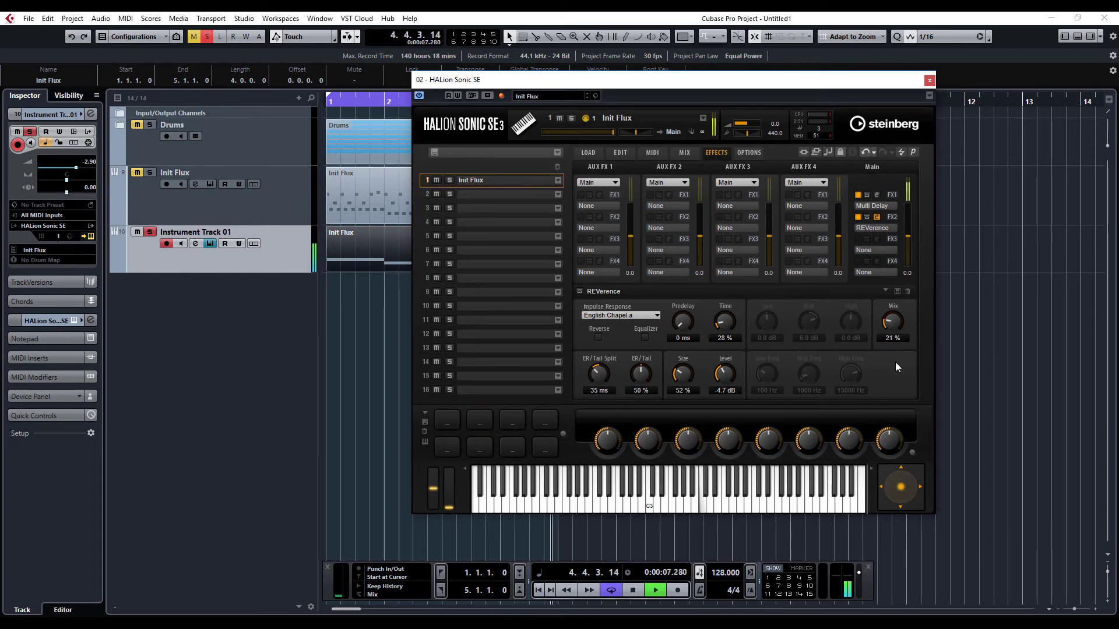
drag(895, 362, 893, 376)
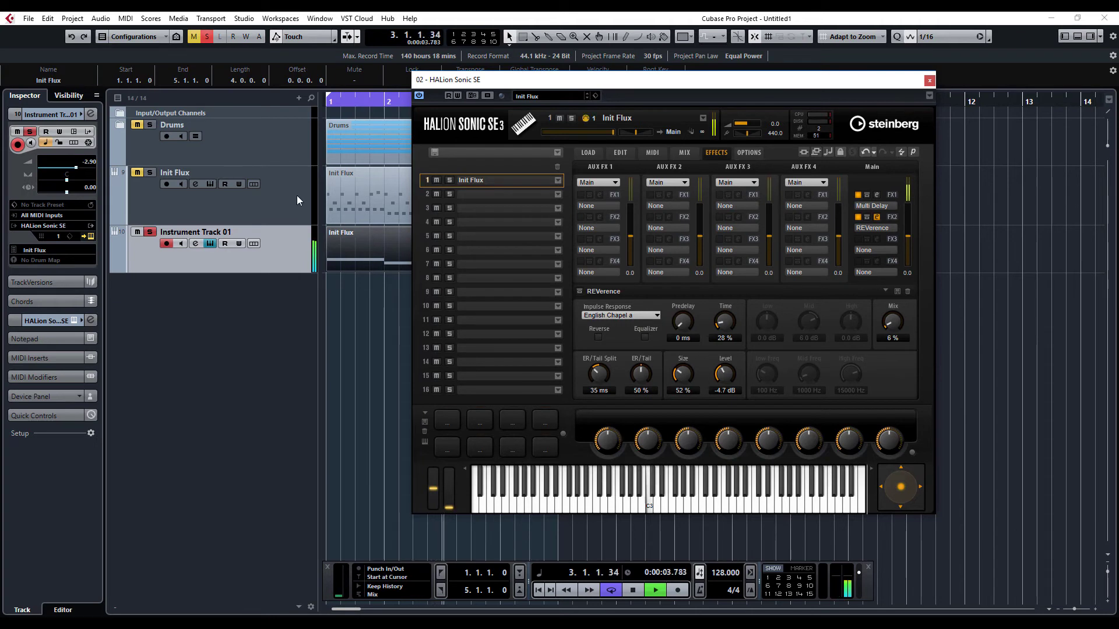
click(150, 233)
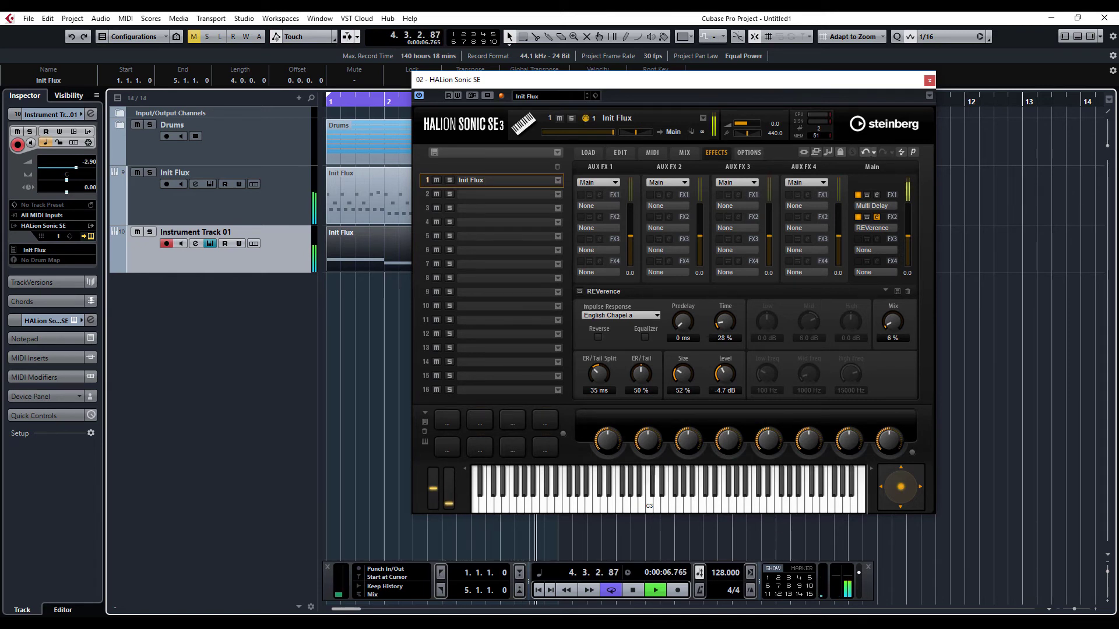
Step: Solo Instrument Track 01 and draw Controller 1 values across all 16 Flux arp steps
click(620, 152)
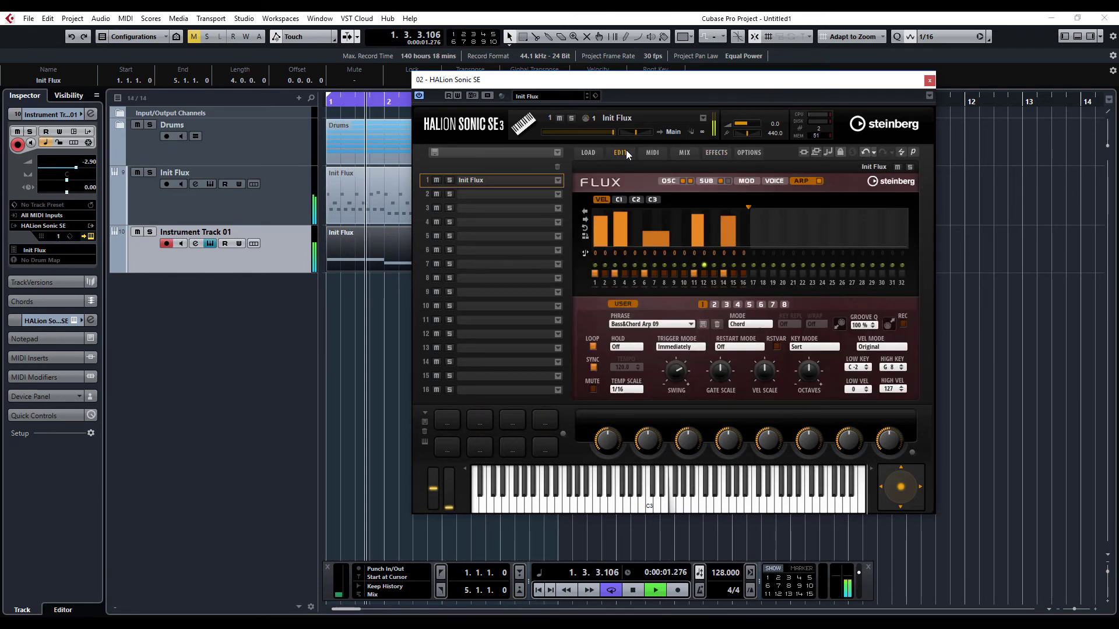
click(662, 180)
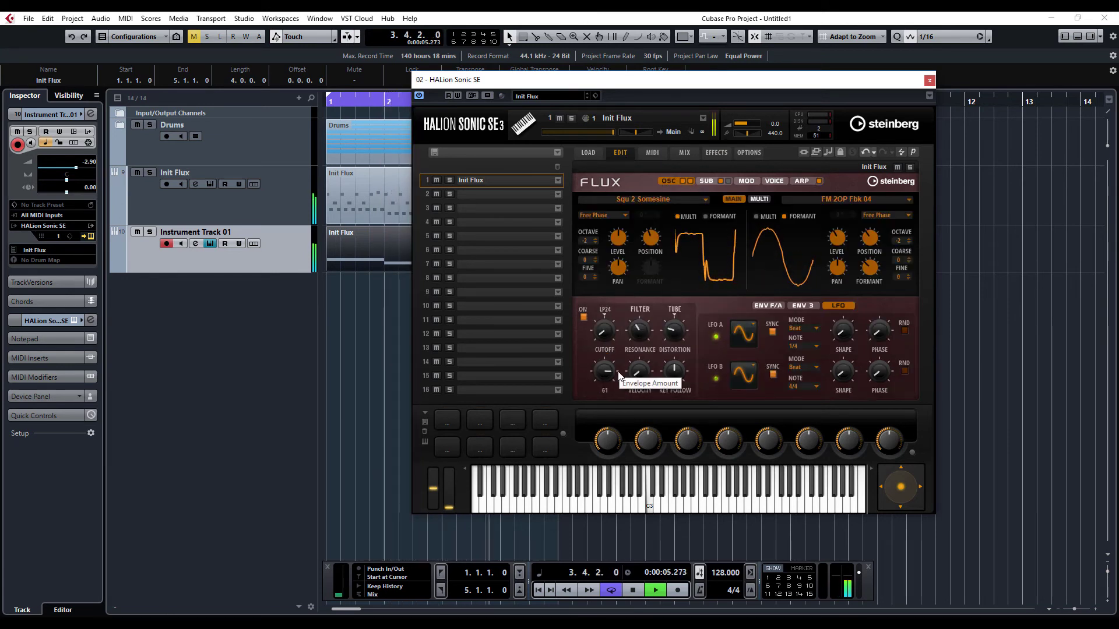
key(s)
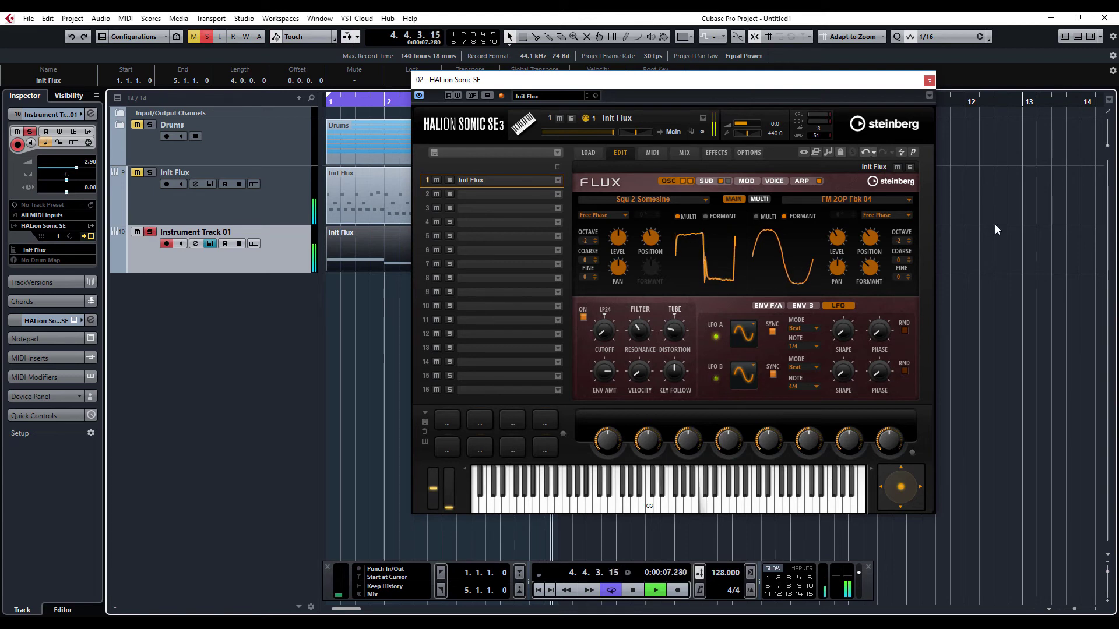
click(809, 180)
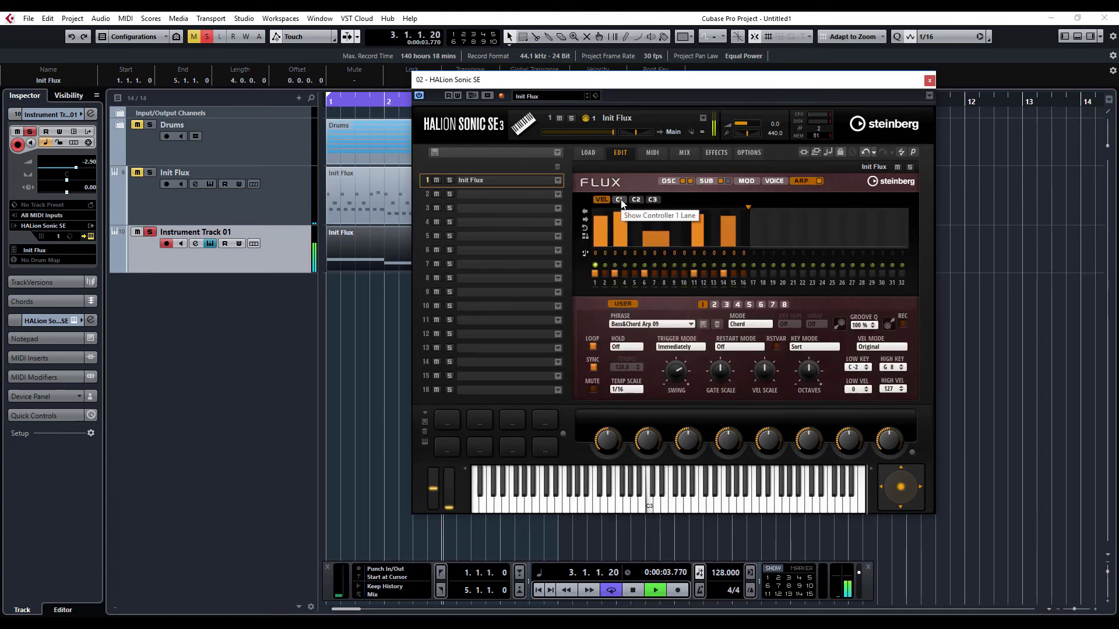
click(652, 200)
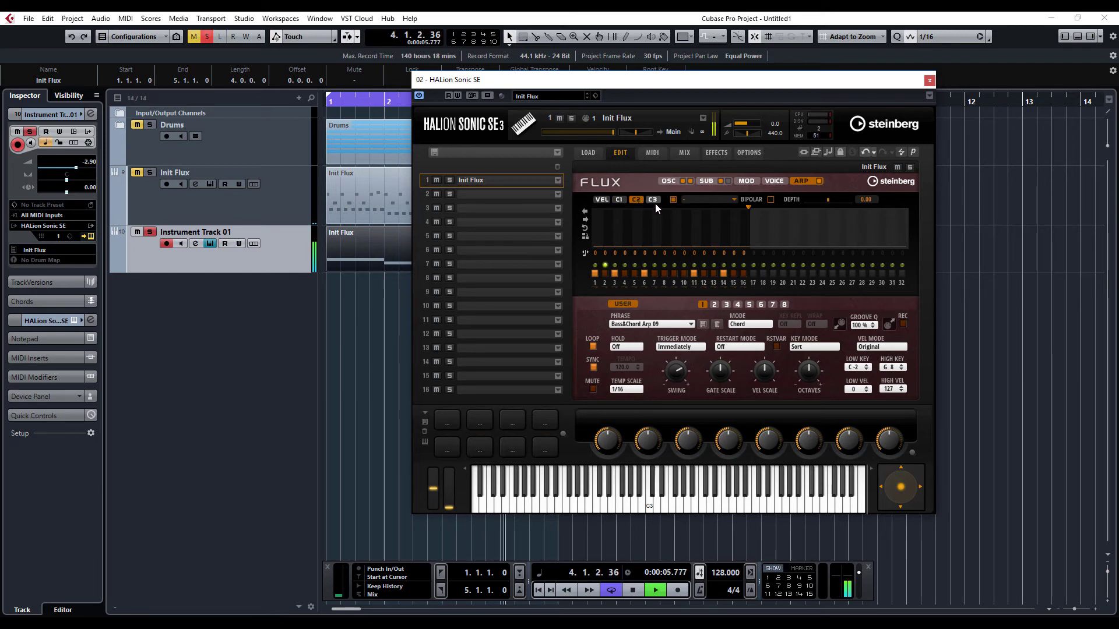
click(620, 200)
mouse_move(596, 227)
mouse_down()
mouse_move(628, 242)
mouse_move(684, 226)
mouse_move(726, 243)
mouse_move(768, 228)
mouse_up()
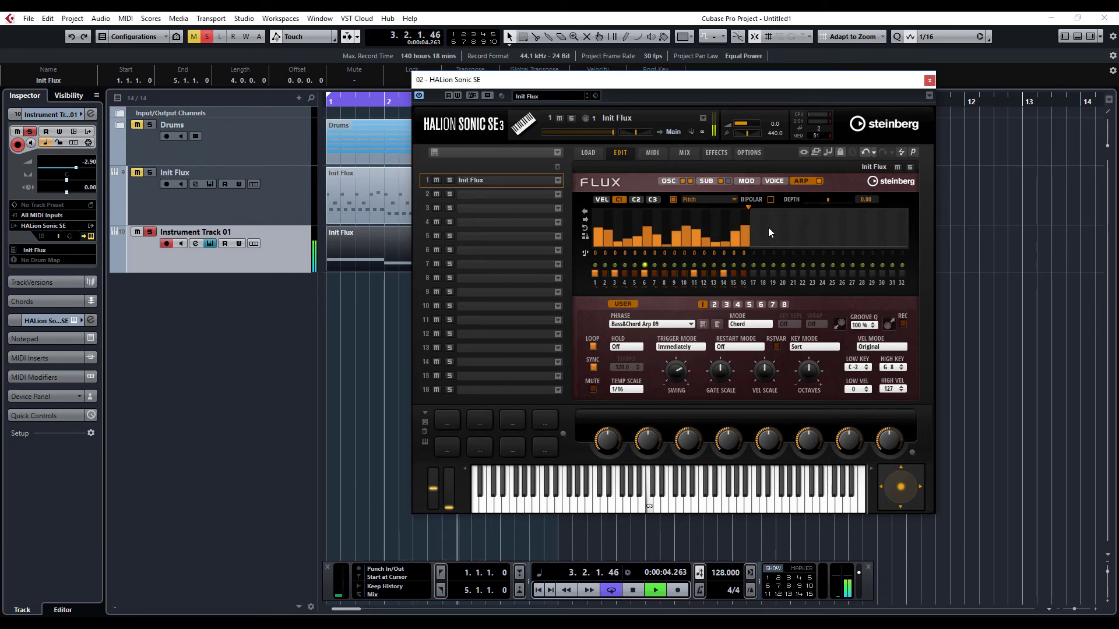
Step: Route Arp Controller 1 to Cutoff in modulation row 3 with a positive depth
click(747, 181)
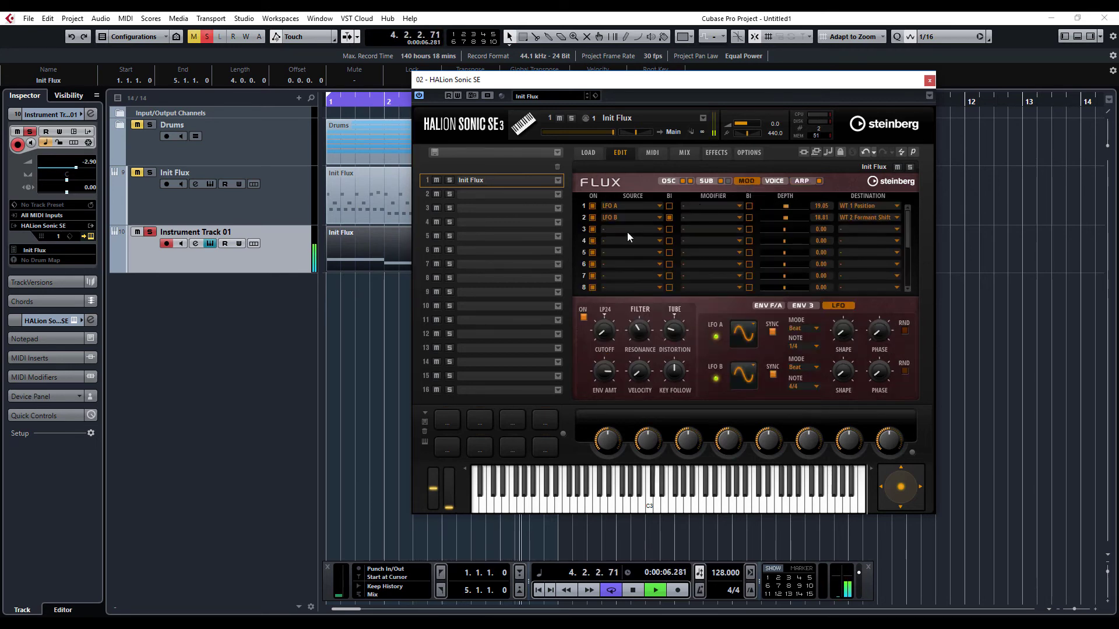
click(628, 230)
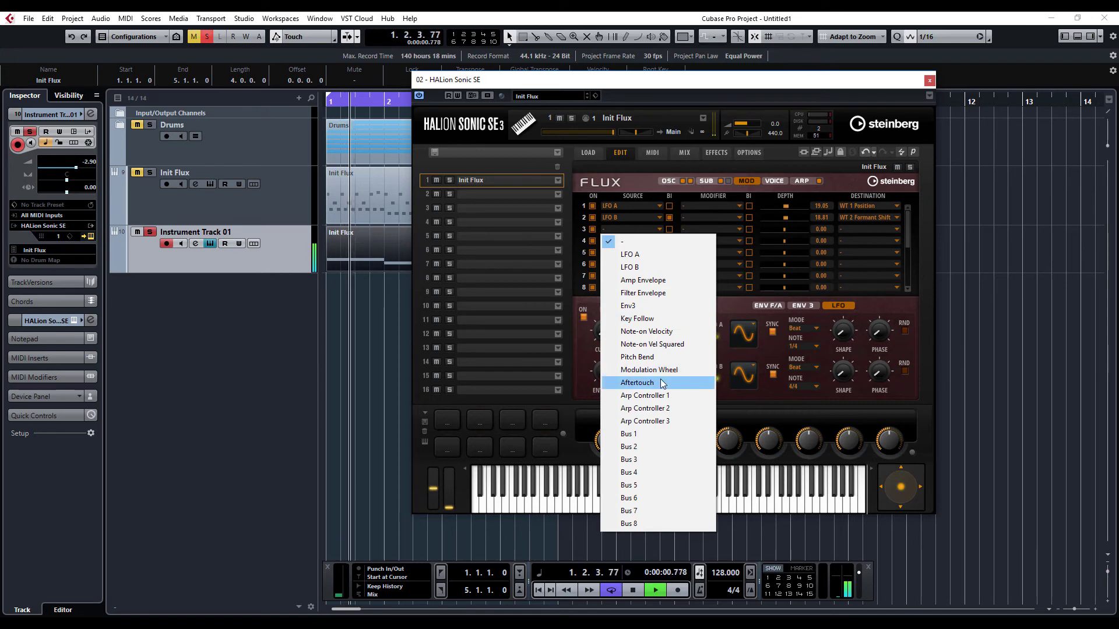
click(644, 396)
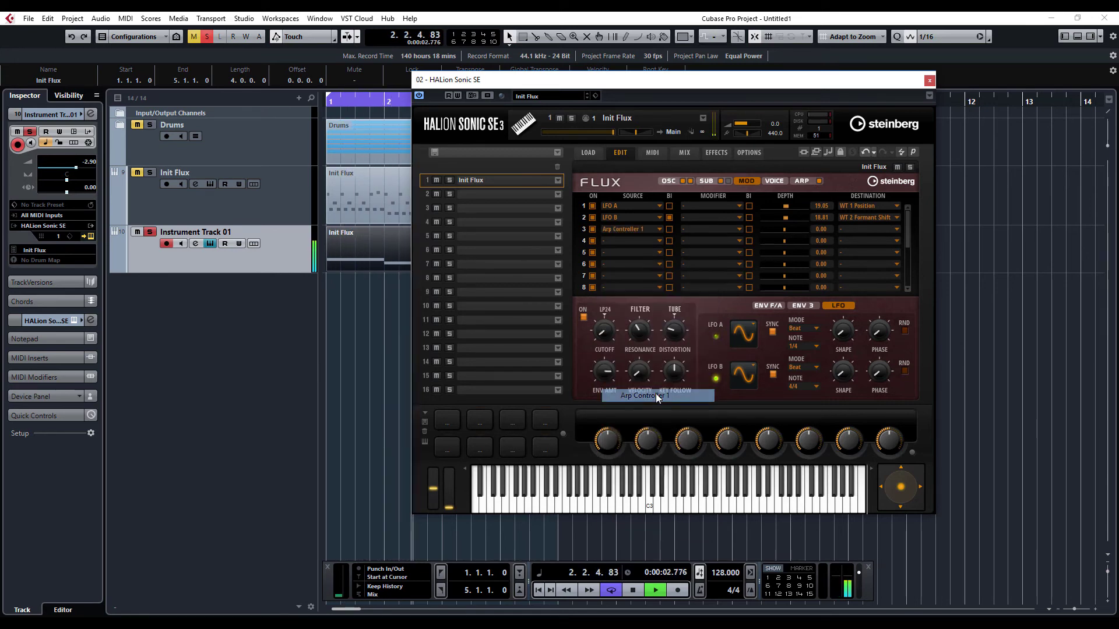
click(857, 229)
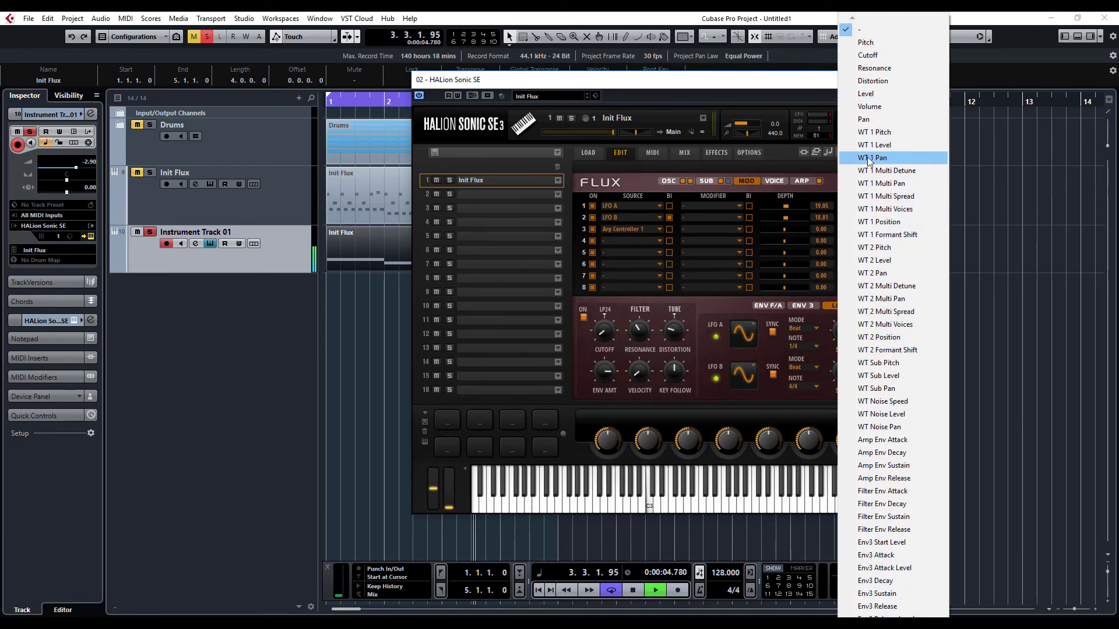
click(867, 56)
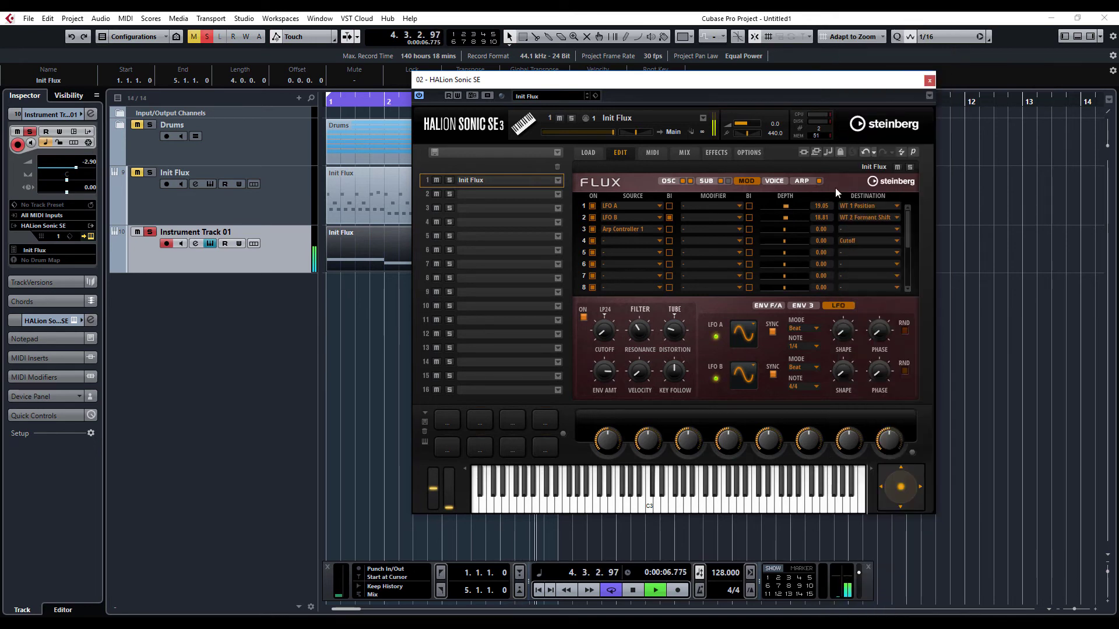
drag(785, 227, 798, 232)
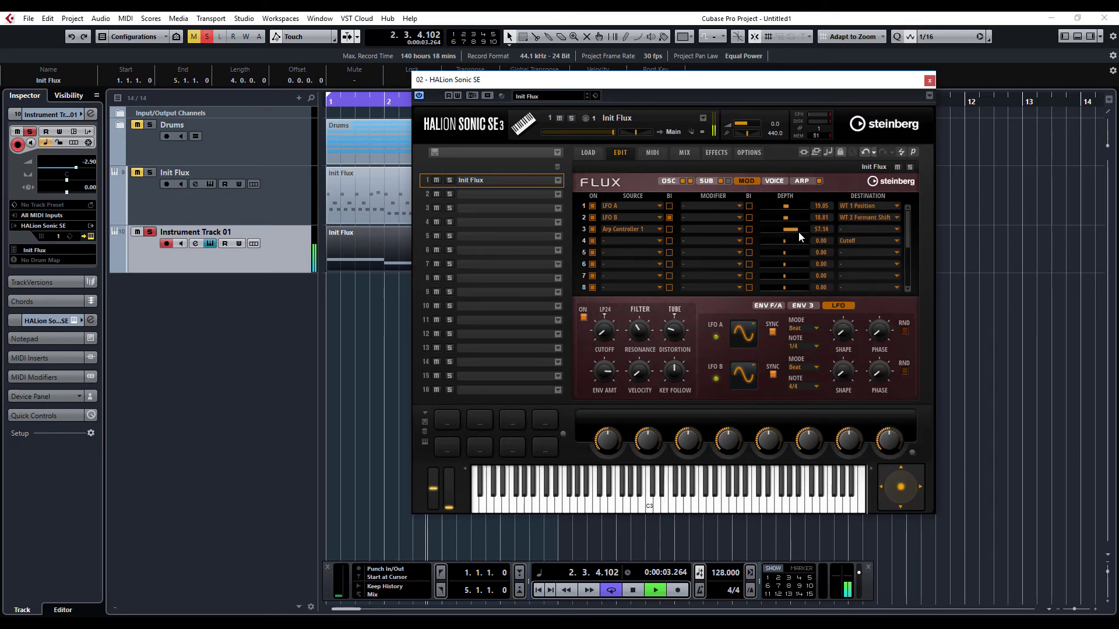
Step: Raise controller steps 12–16 to full height and reset row 3's Cutoff depth to 50.00
click(797, 181)
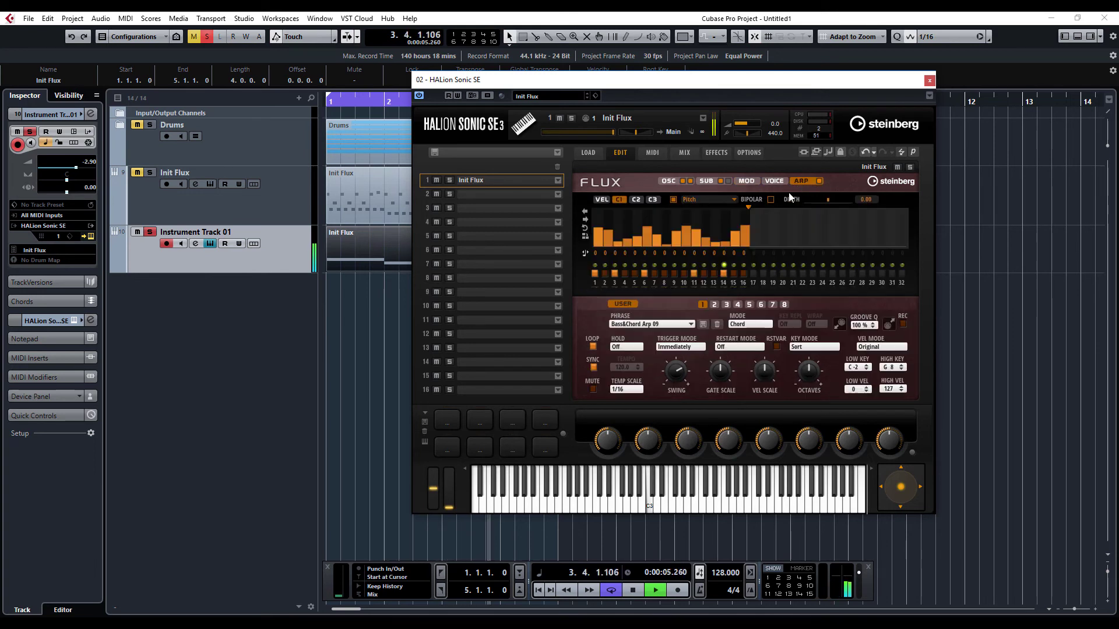
drag(703, 210, 744, 209)
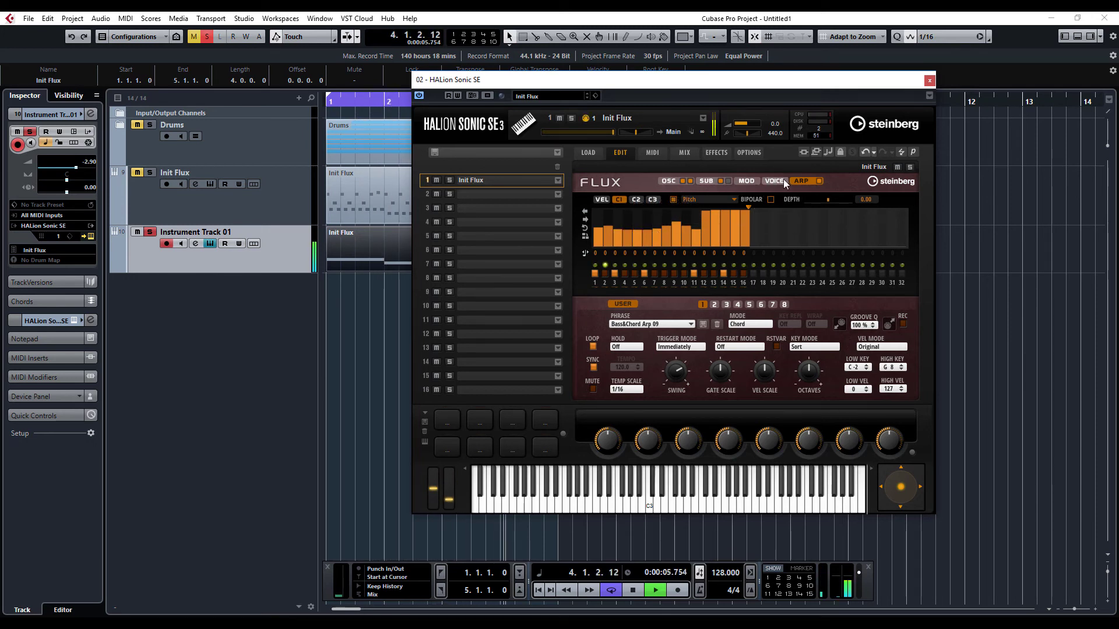
click(744, 181)
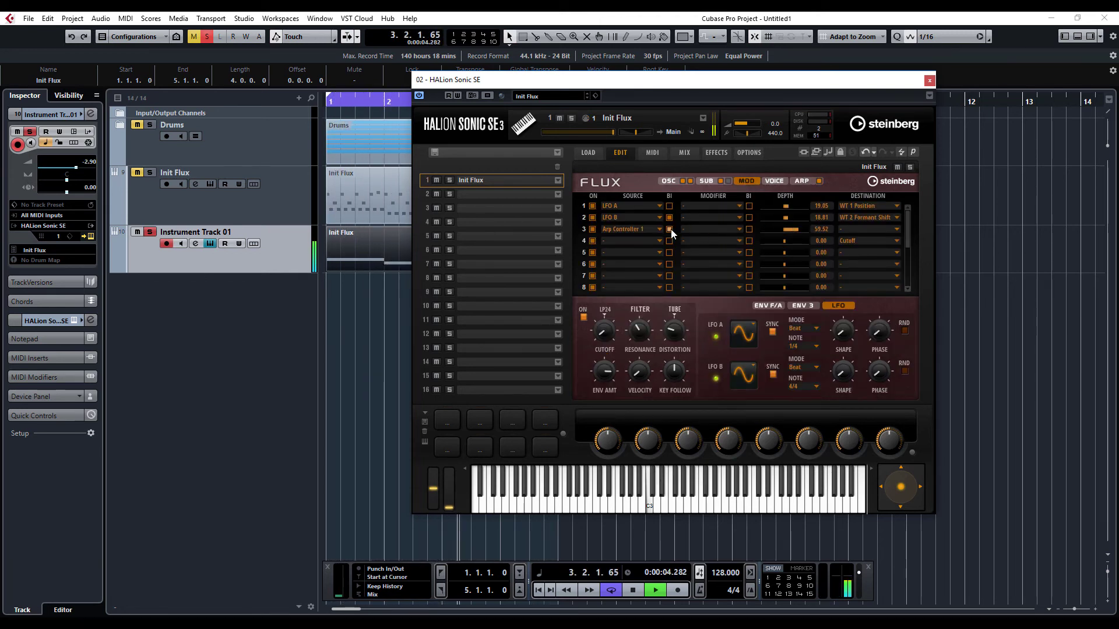
drag(763, 232, 761, 232)
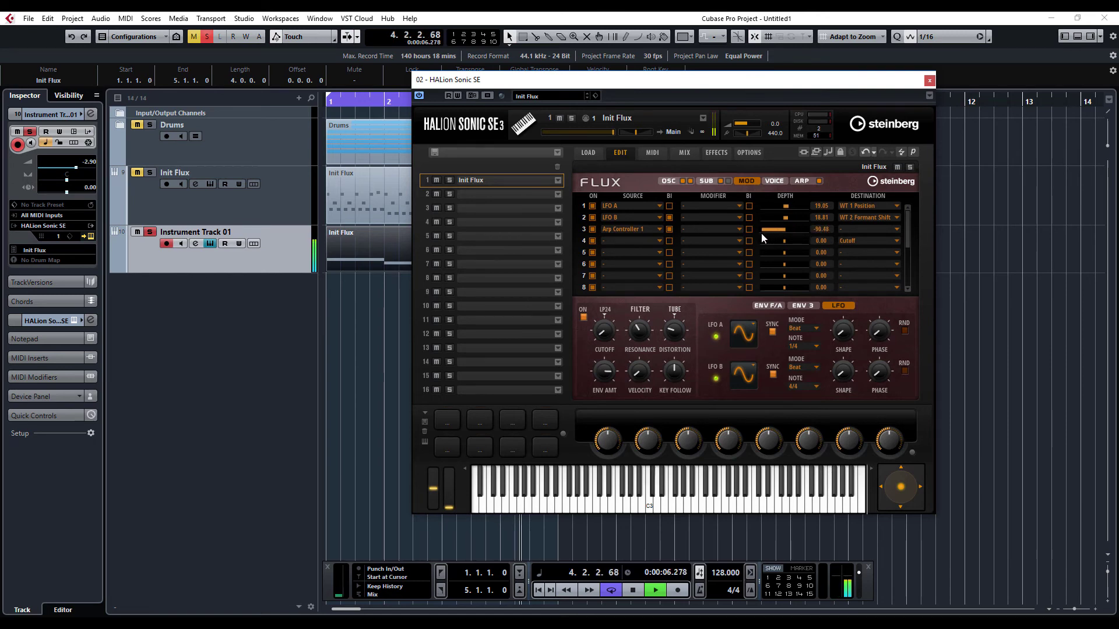
click(852, 229)
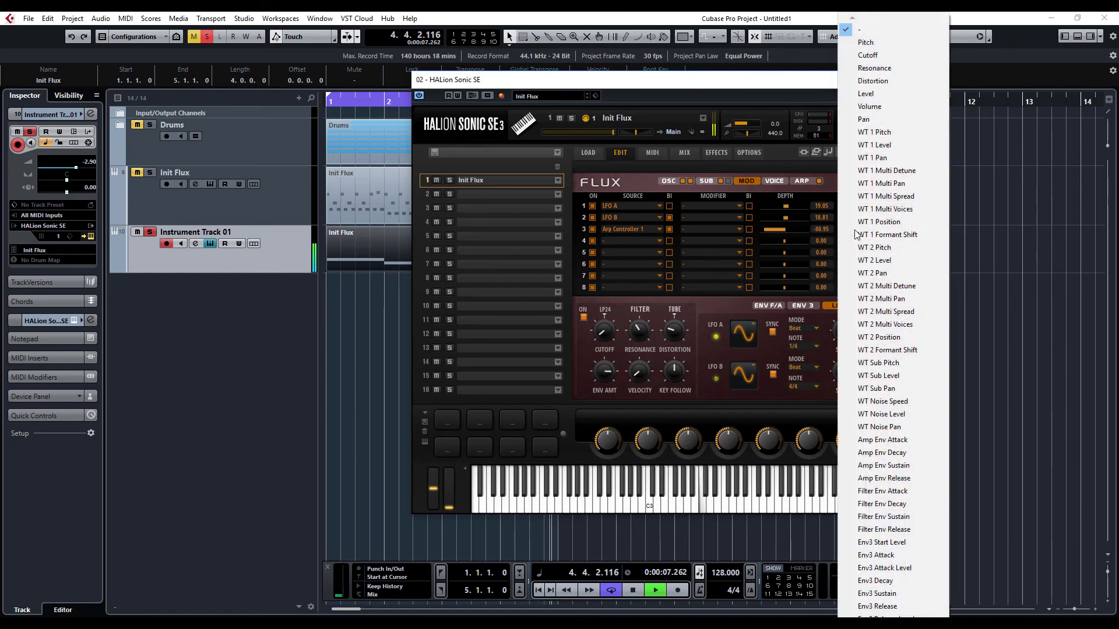
click(868, 55)
drag(777, 232, 796, 237)
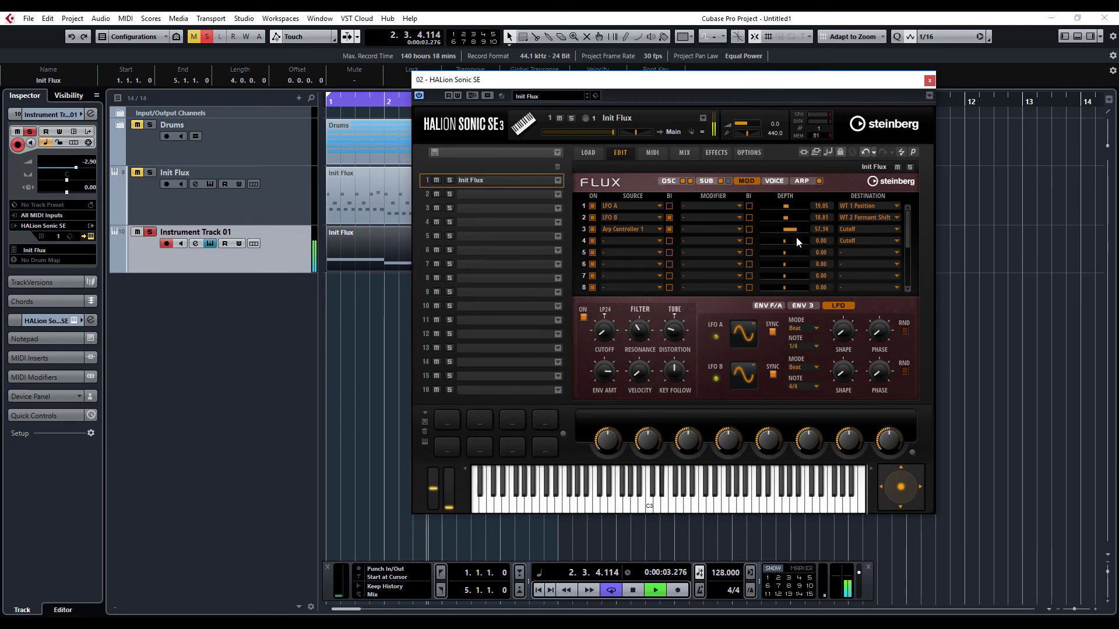
Step: Redraw Controller 1 steps 5–6 and 11–15 with varied heights, then clear all soloing
click(802, 181)
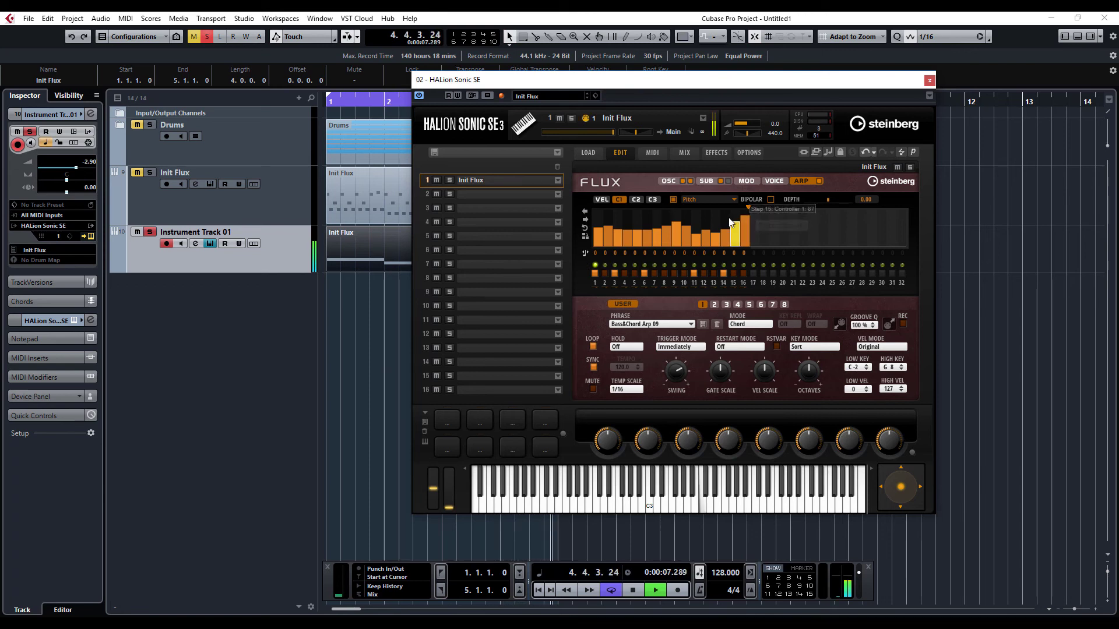
drag(729, 222, 698, 223)
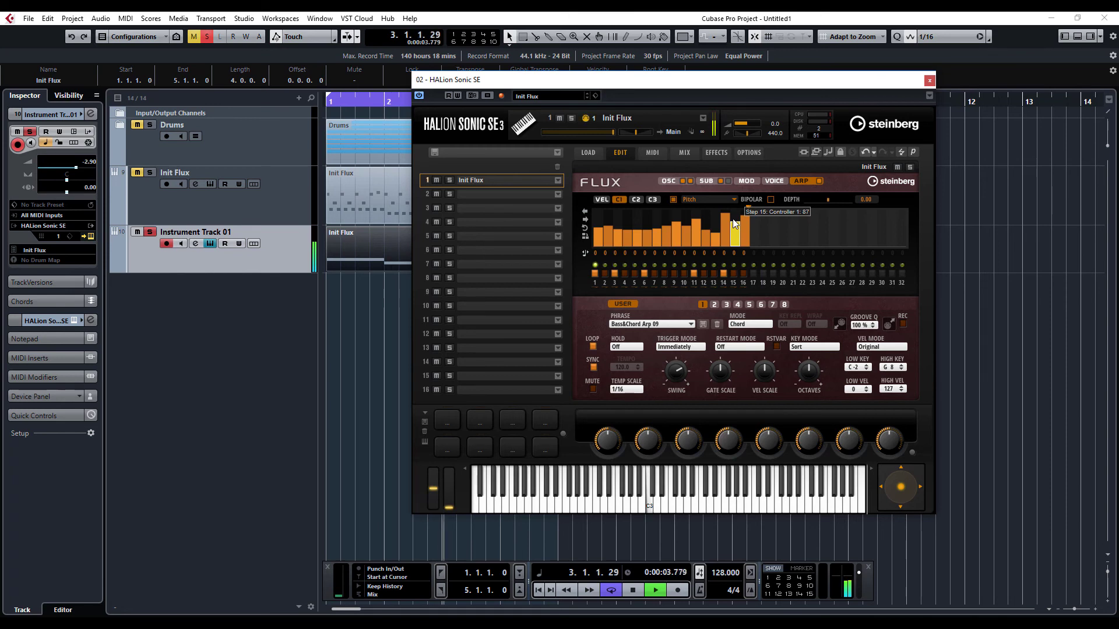
mouse_move(639, 233)
mouse_down()
mouse_move(647, 216)
mouse_move(698, 232)
mouse_up()
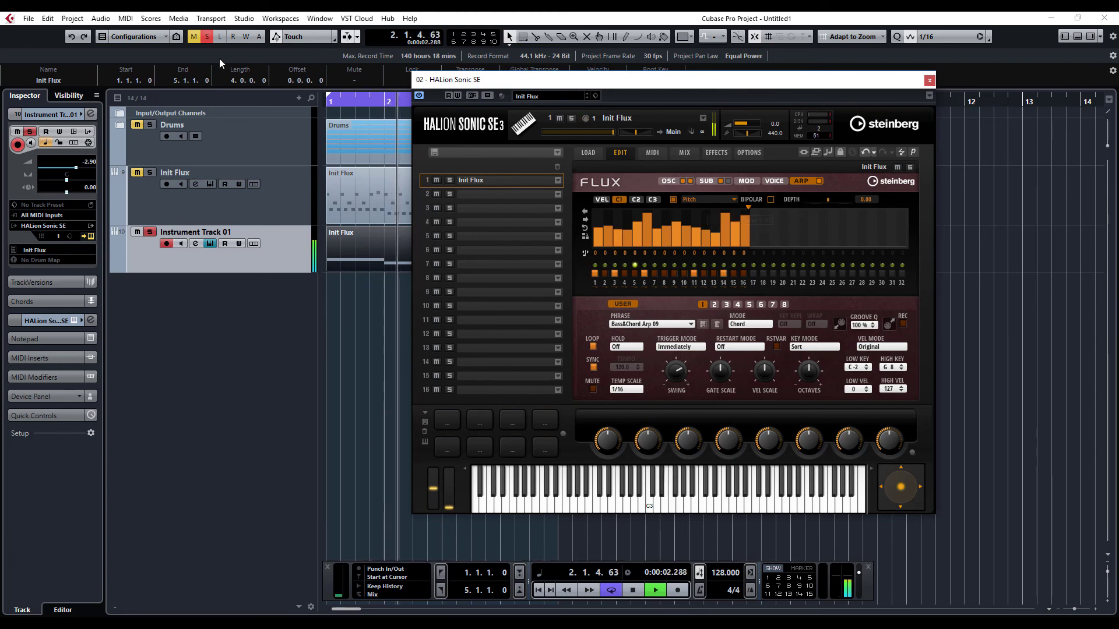
click(209, 36)
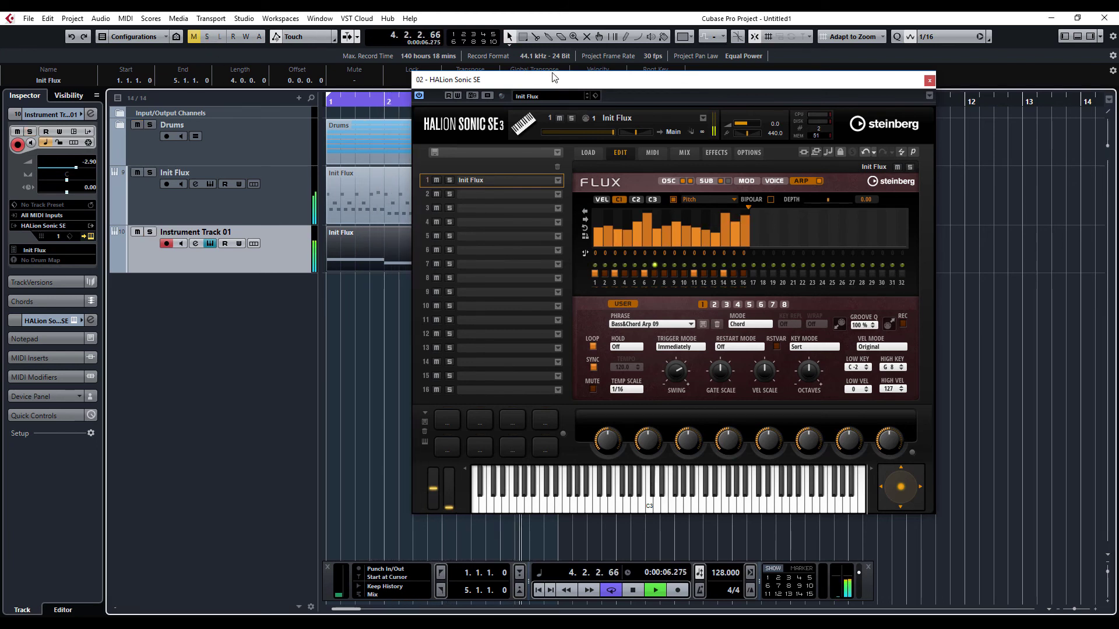
Step: On the OSC page, drop the filter ENV AMT knob to 51, then mute Init Flux
click(670, 181)
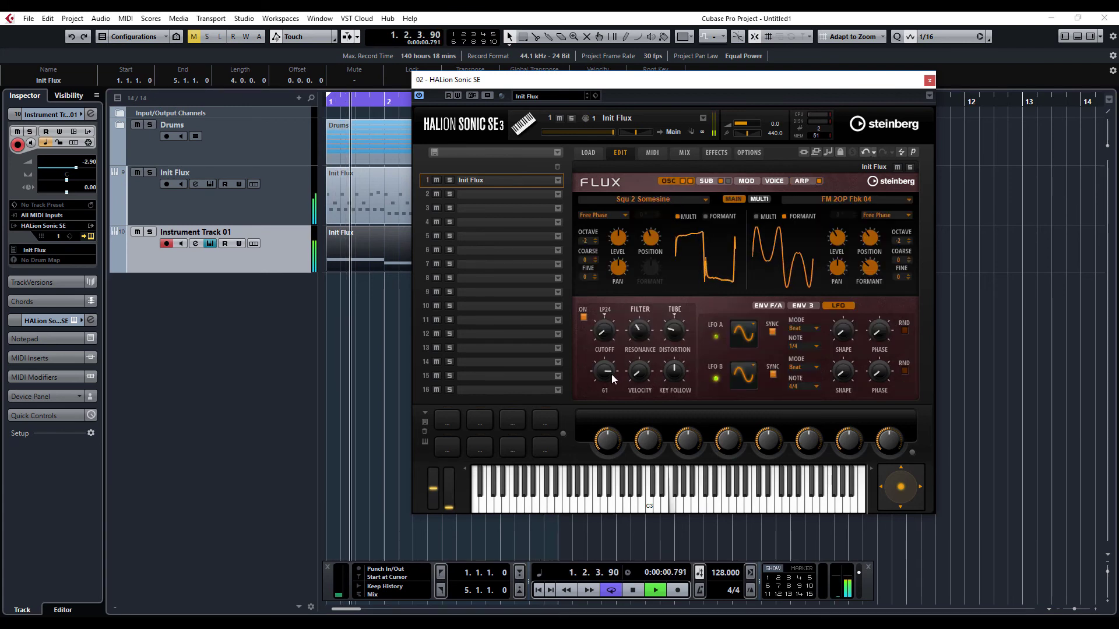
drag(607, 372, 607, 377)
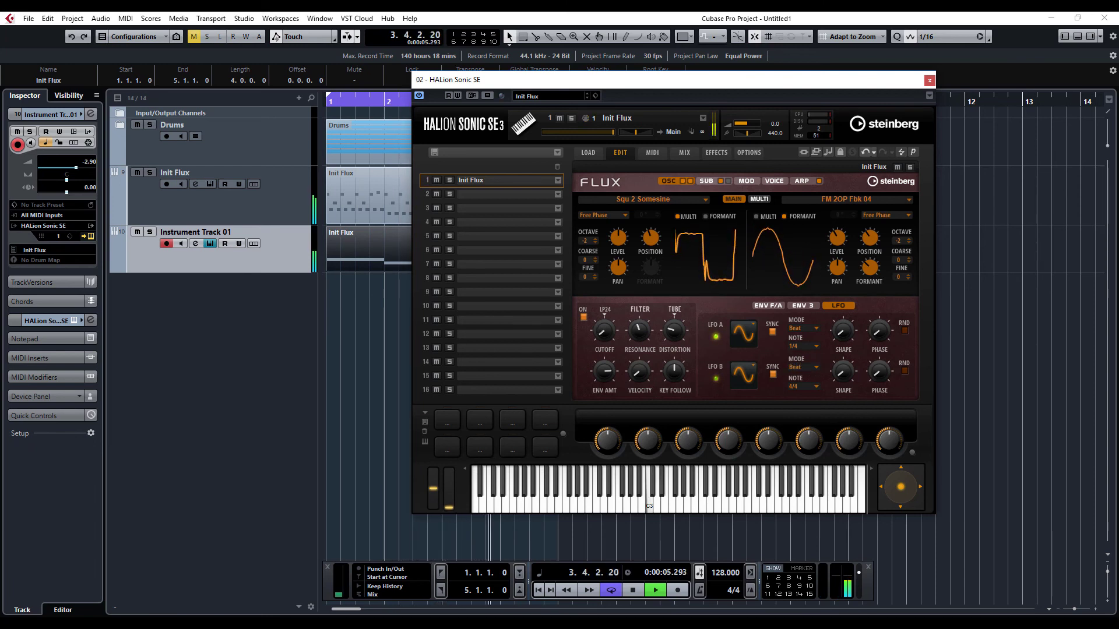
click(137, 173)
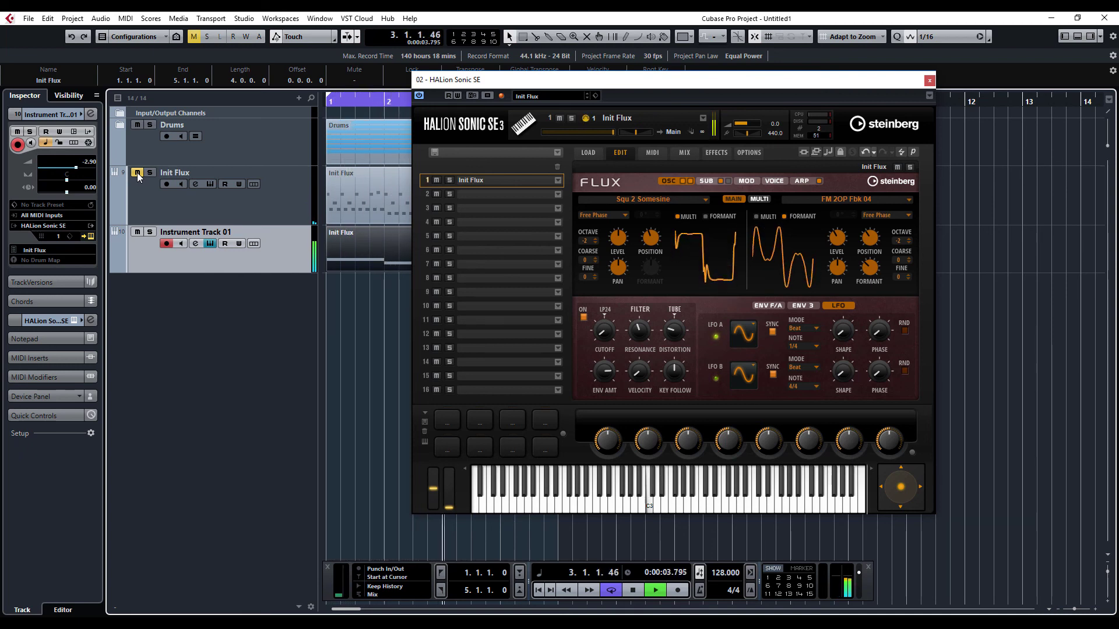
Step: Stop the transport with the Space bar
key(space)
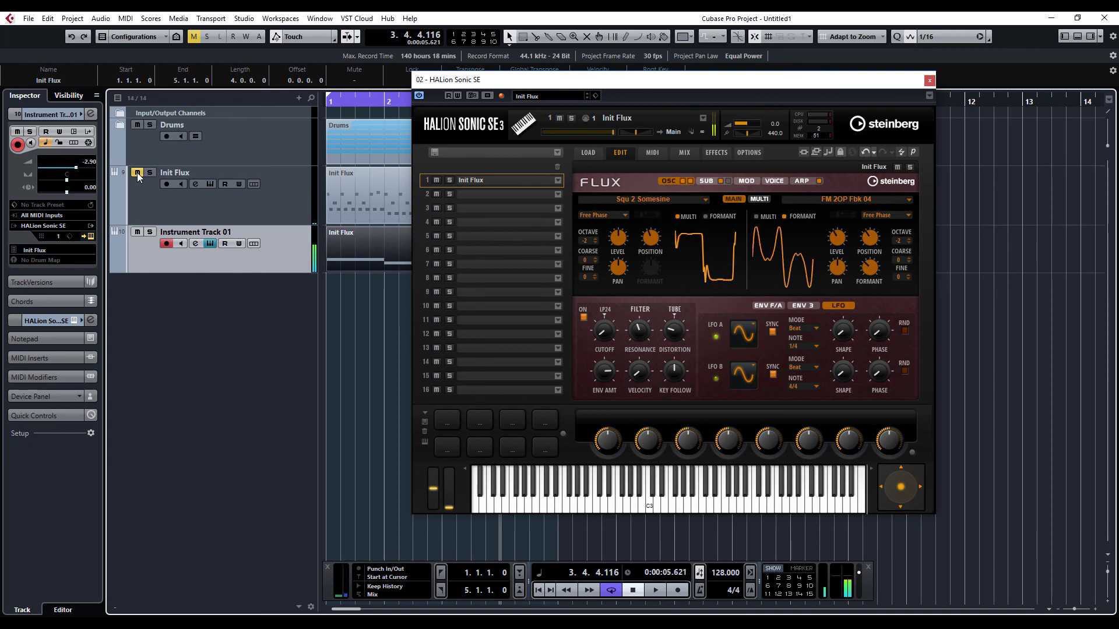